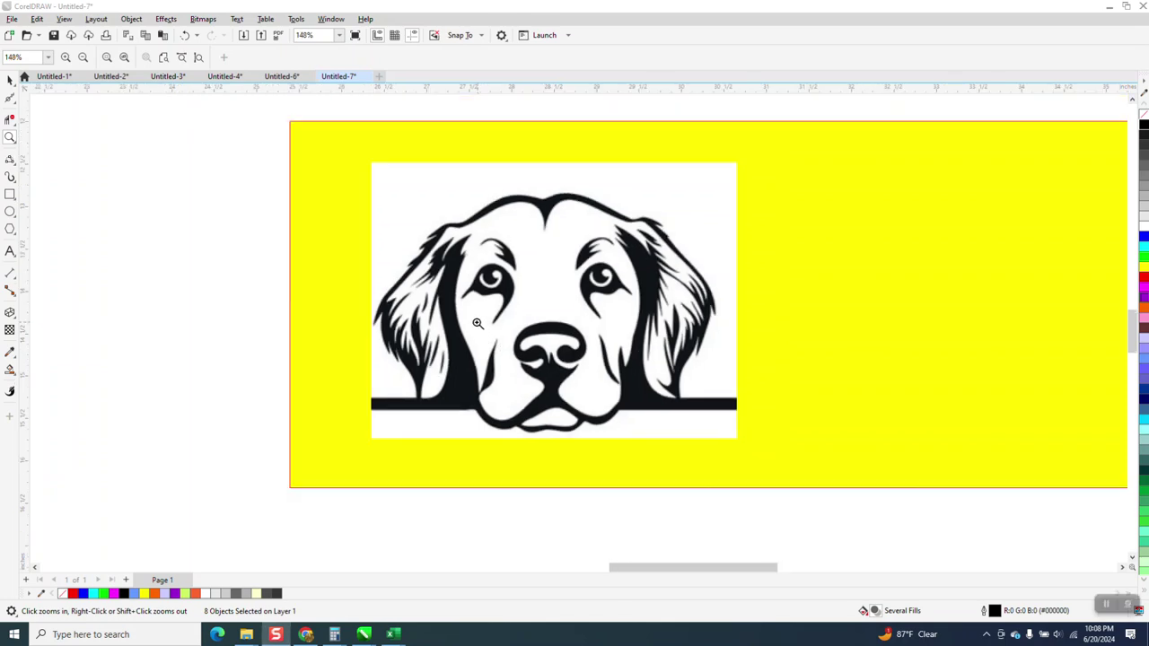
Nudge the white-backed left dog bitmap slightly left and up inside the yellow box
drag(420, 230, 613, 383)
scroll(405, 295, down, 4)
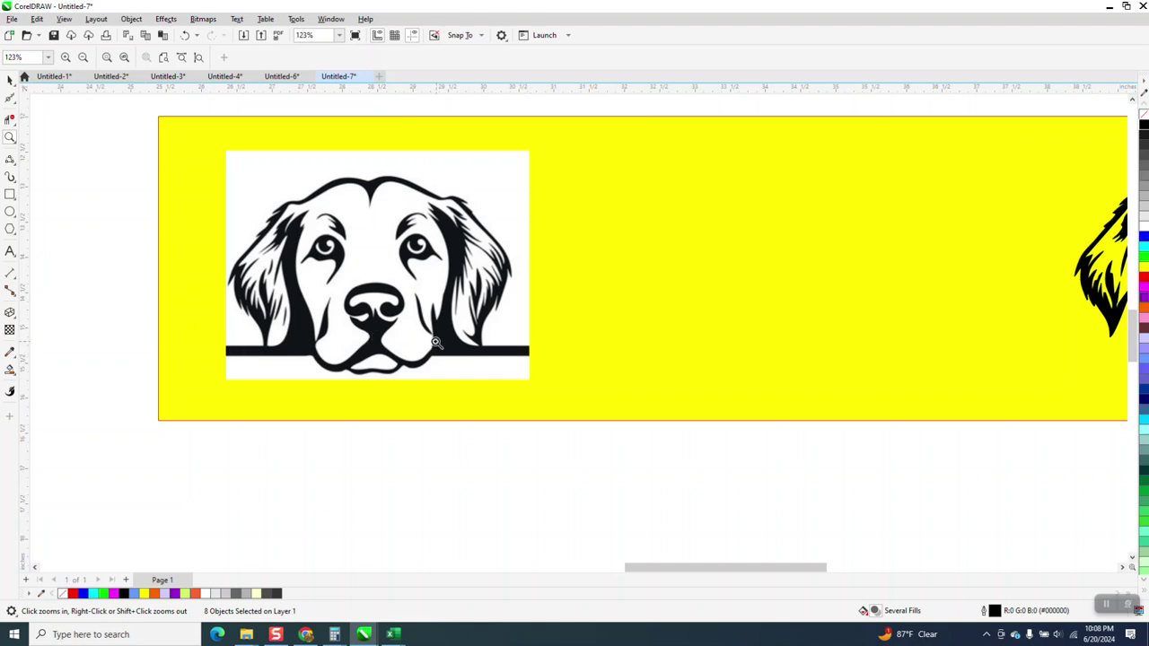
scroll(435, 342, down, 1)
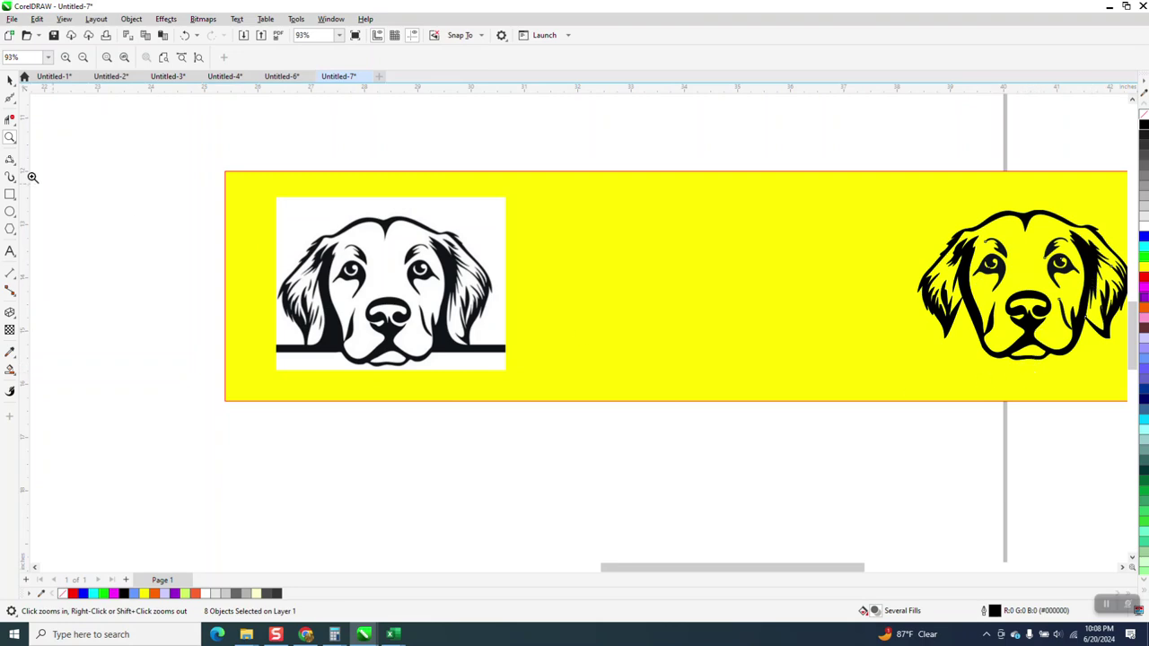
click(8, 79)
drag(473, 242, 452, 238)
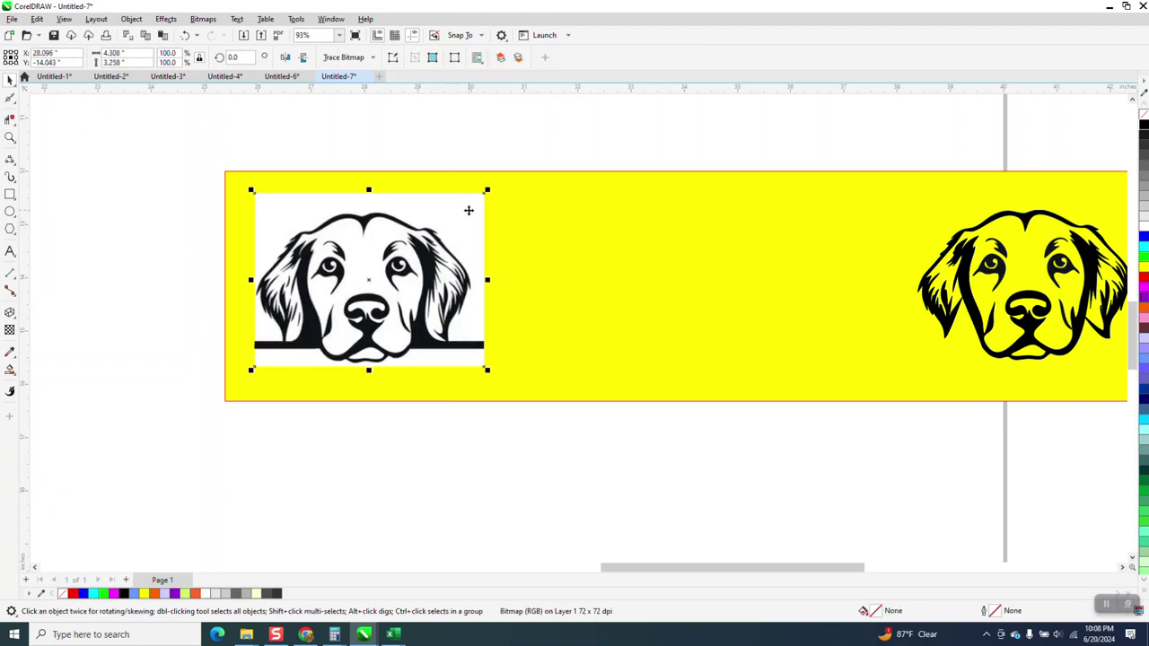
Delete the misplaced 10-inch duplicate and set the duplicate offset distance to 5 inches
key(ctrl+d)
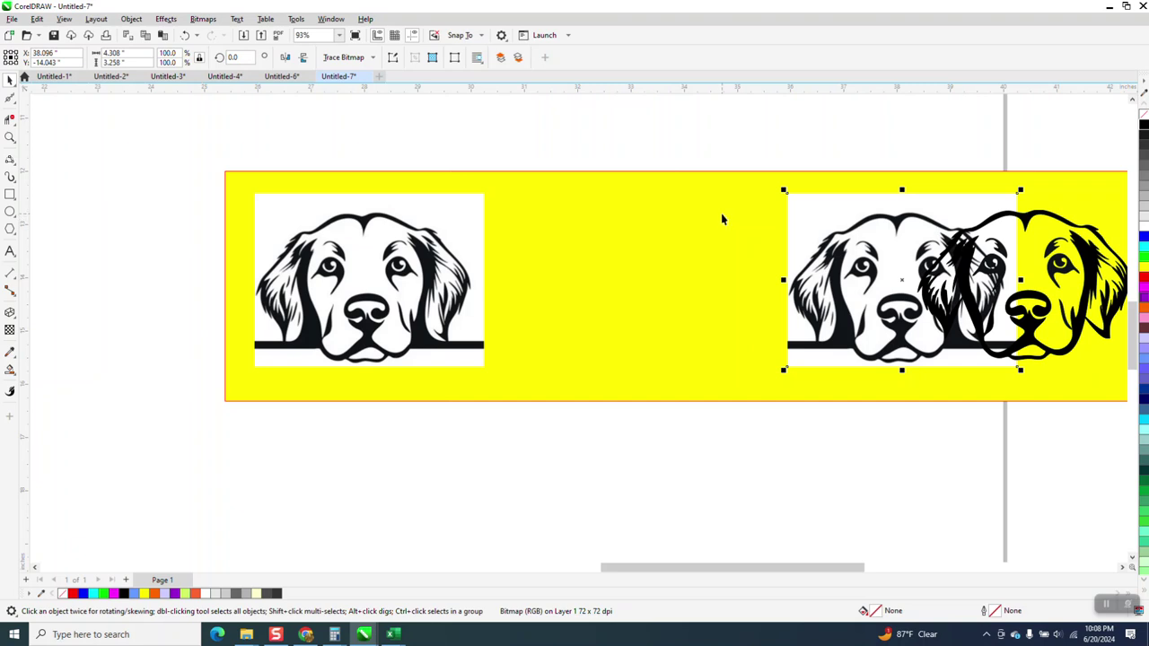
key(Delete)
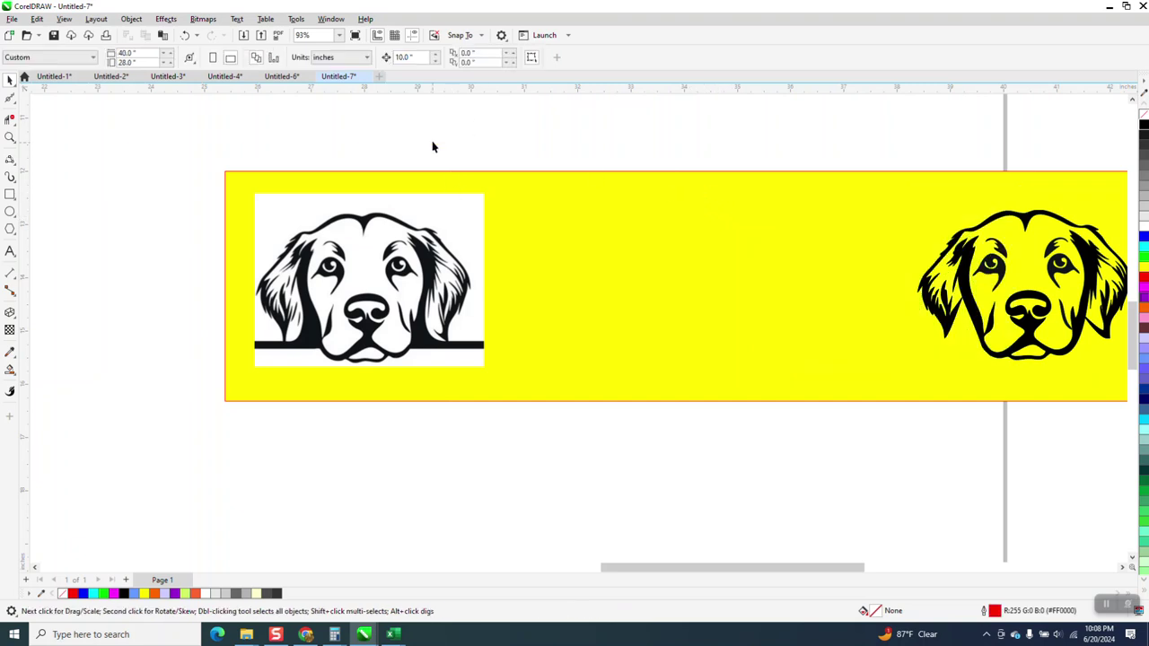
click(434, 193)
click(435, 213)
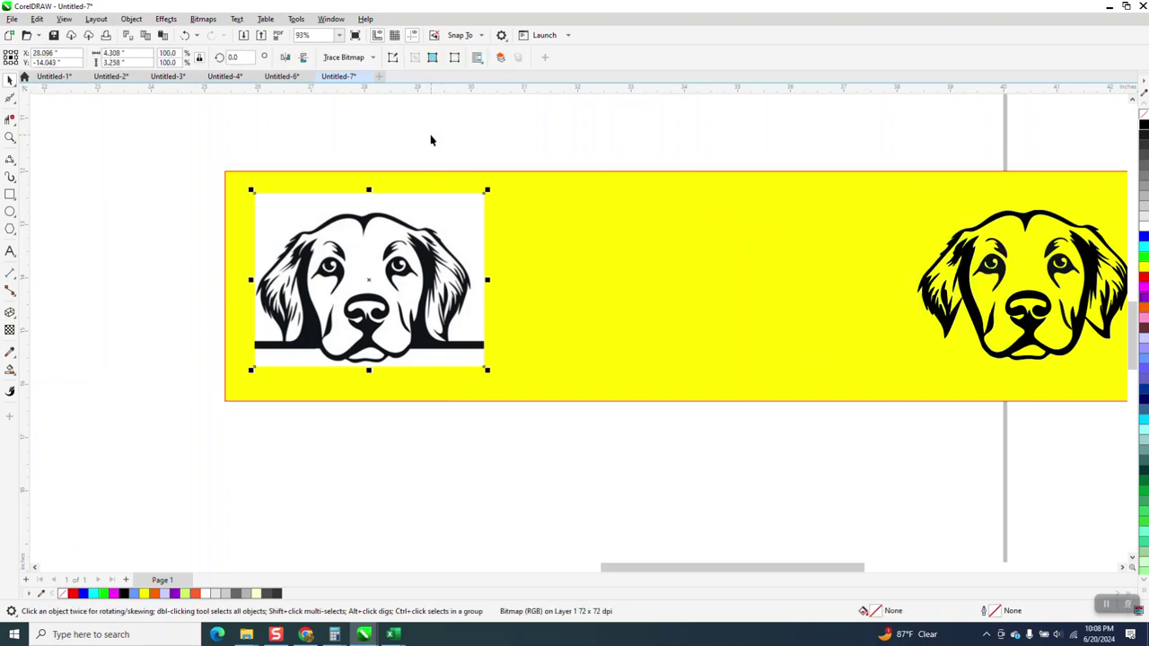
click(431, 140)
click(415, 59)
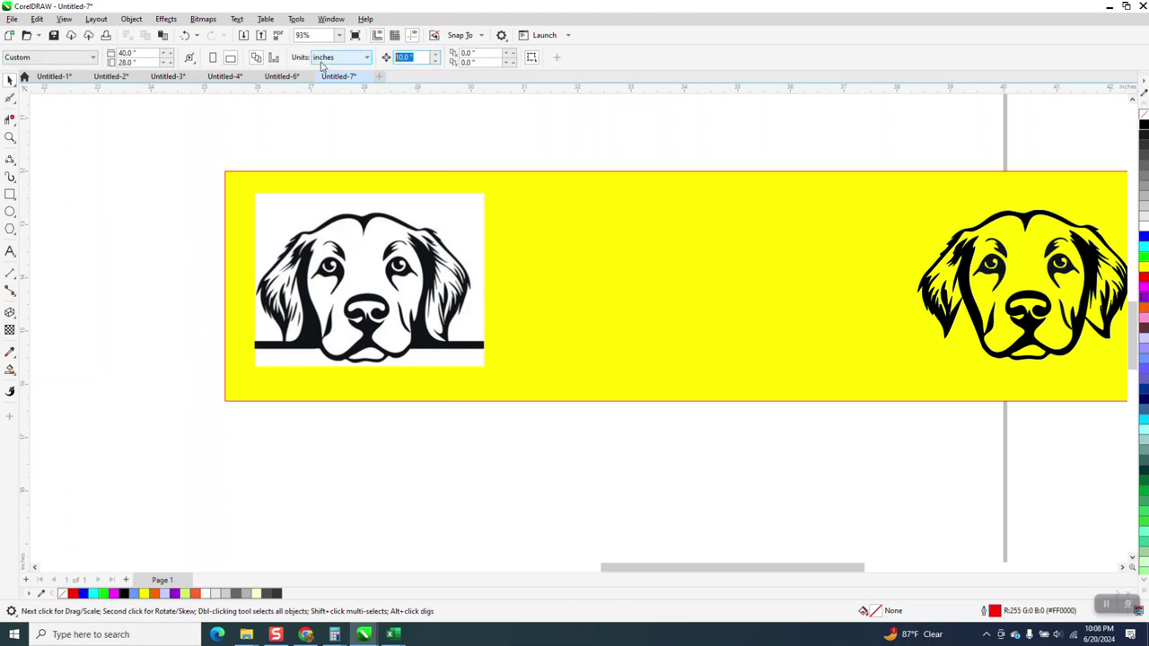
text(5)
Duplicate the left dog bitmap 5 inches to the right, then reselect the original
click(446, 214)
key(ctrl+d)
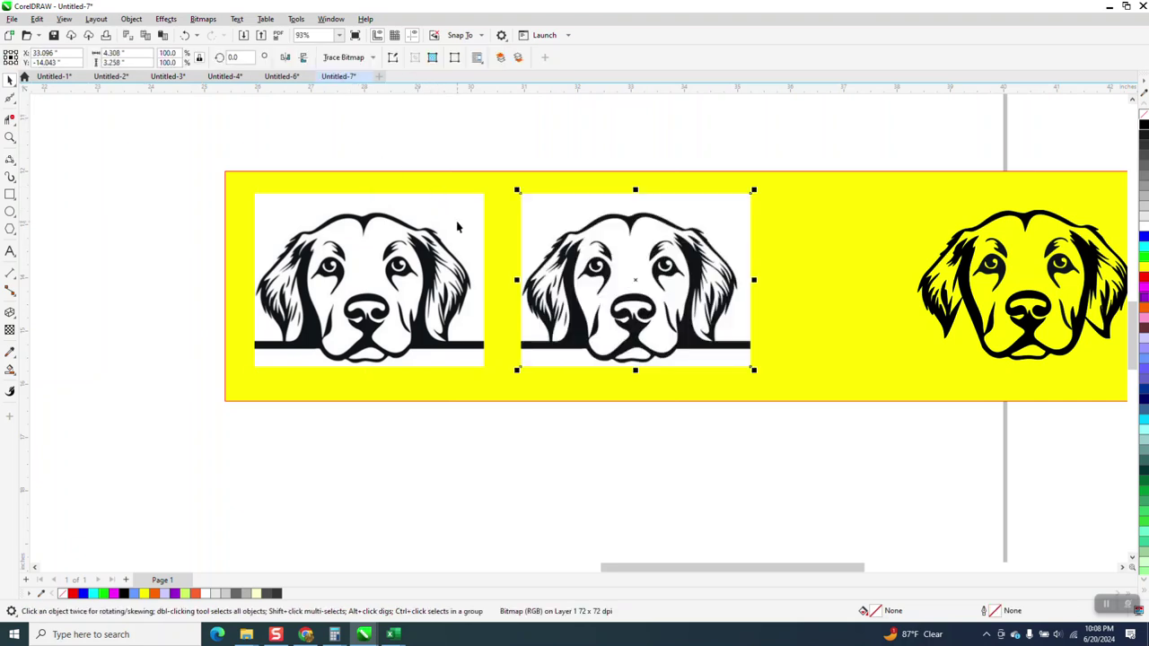
click(454, 232)
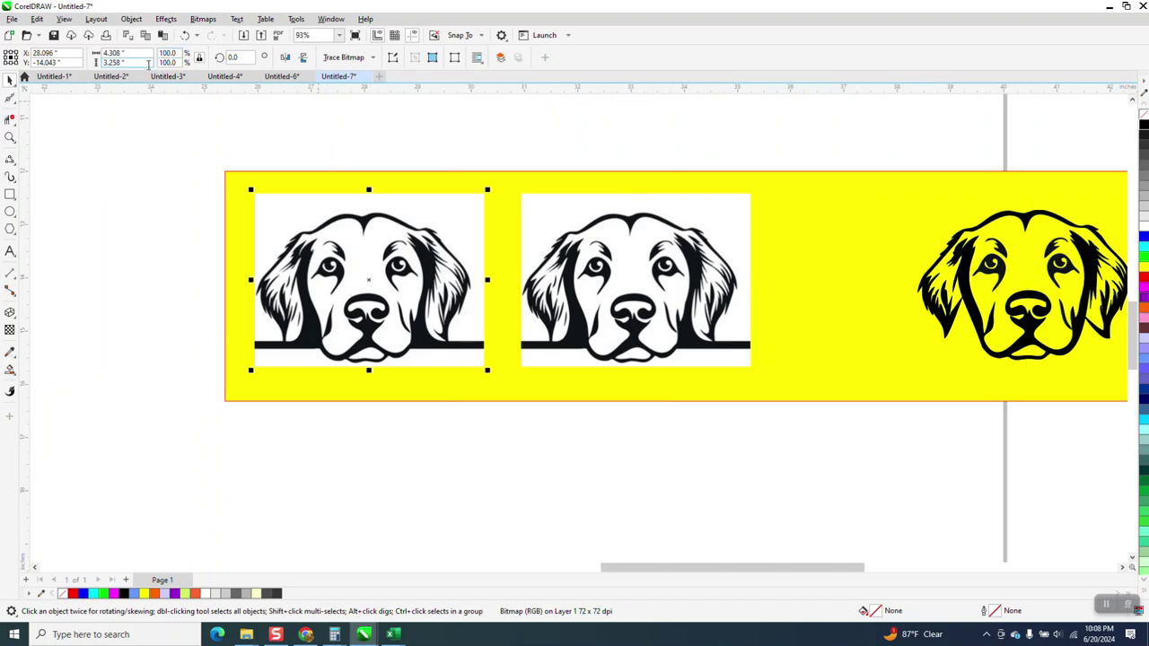
Trace the left dog bitmap with Outline Trace > Clipart and accept the result
click(374, 58)
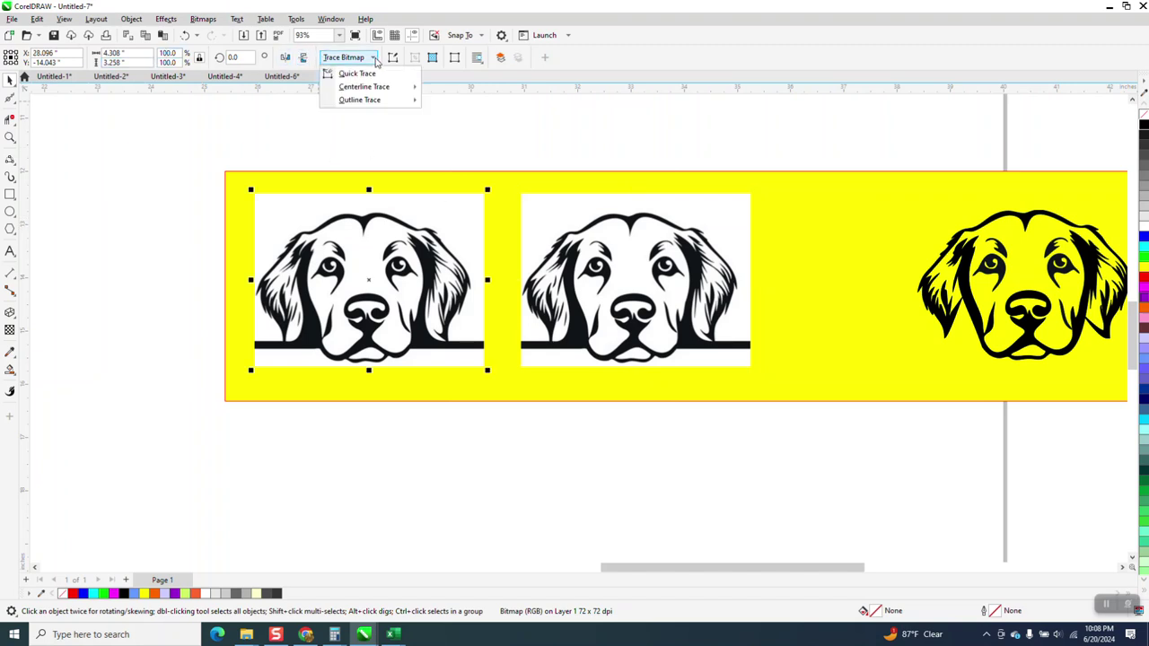
mouse_move(375, 104)
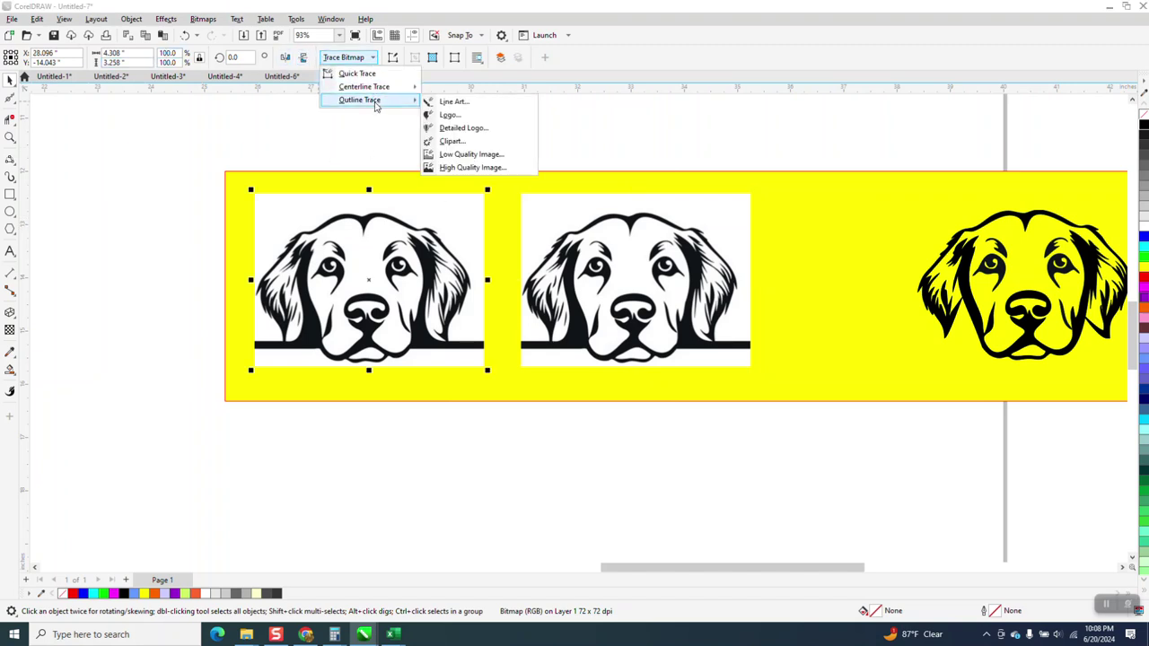
click(465, 141)
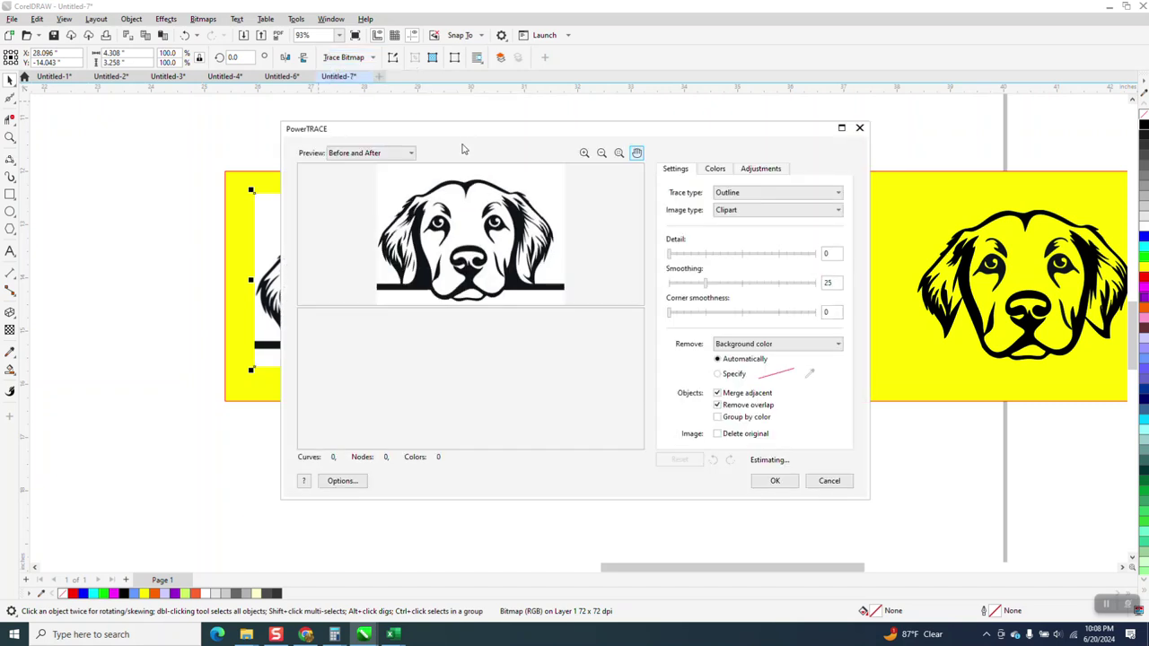
click(773, 480)
Stretch the yellow box leftward and shift the traced dog group 5 inches left
scroll(772, 480, down, 2)
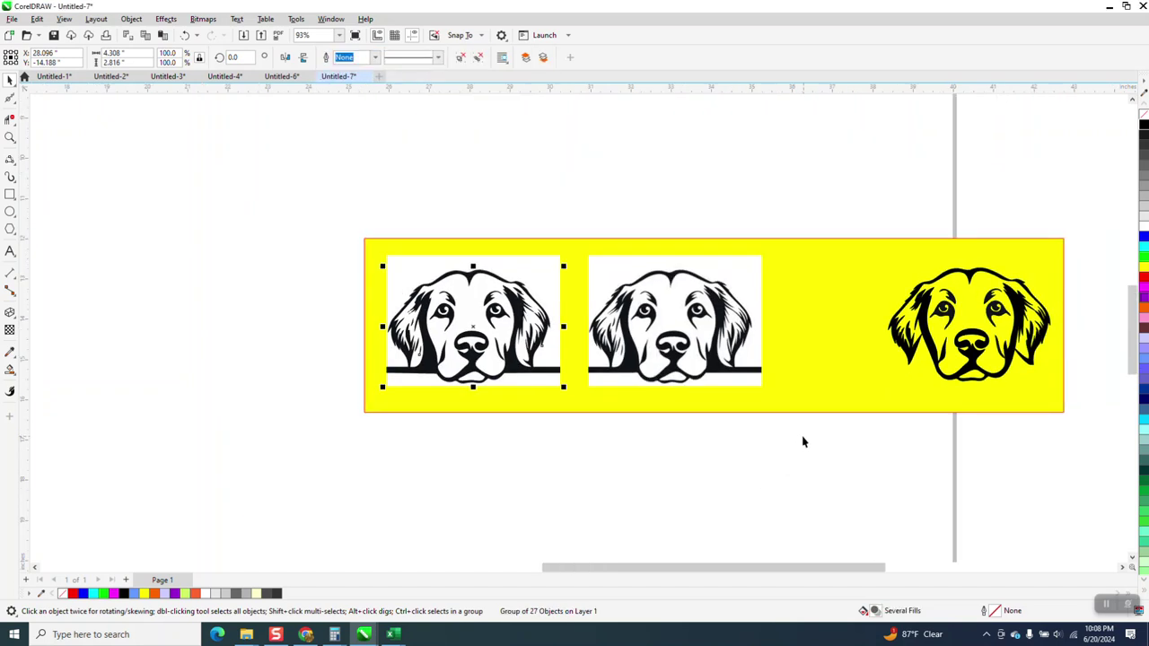
click(360, 325)
drag(360, 325, 141, 325)
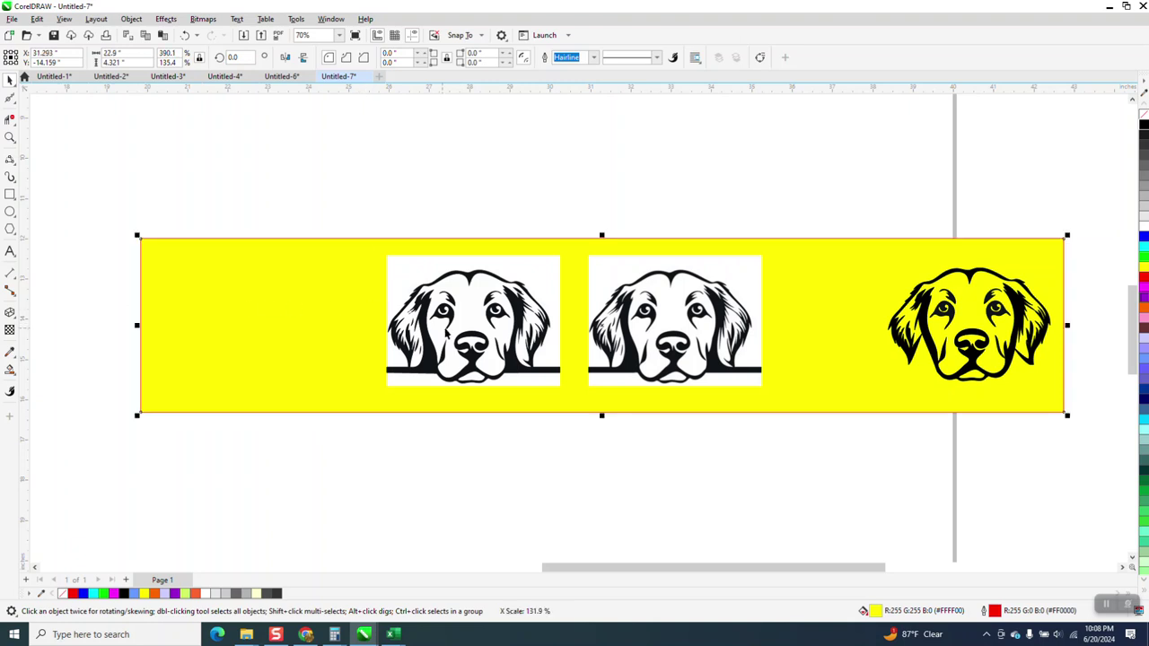
click(446, 326)
key(shift+Left)
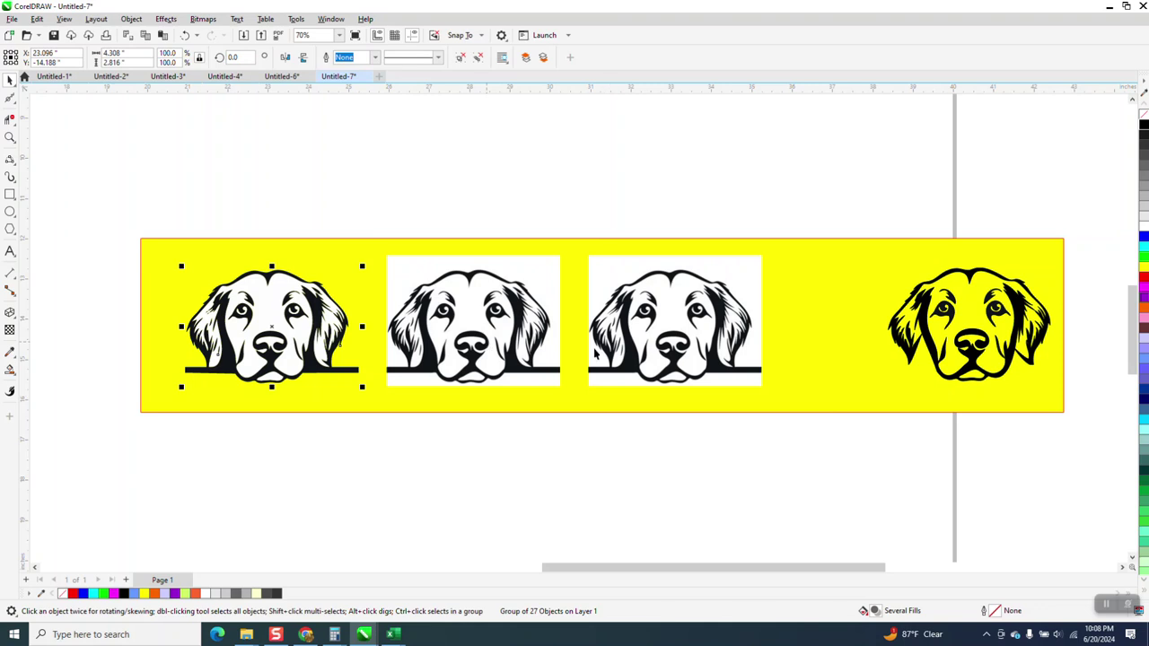
Send the traced dog to the back of the page, then undo it
click(131, 19)
mouse_move(150, 227)
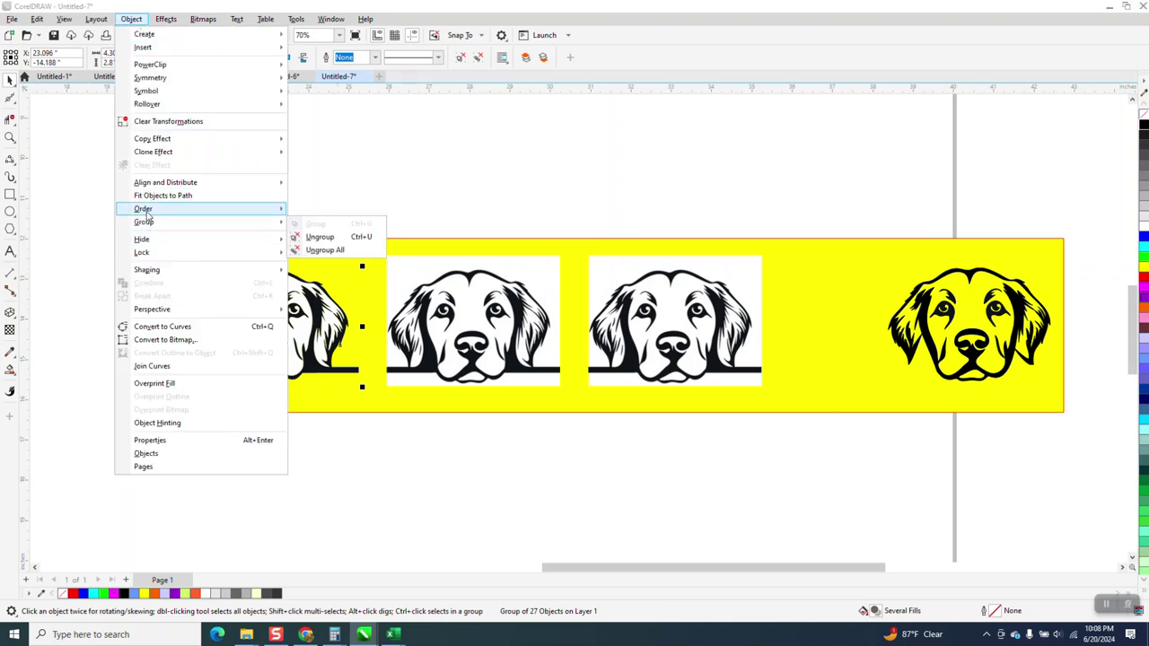
click(305, 223)
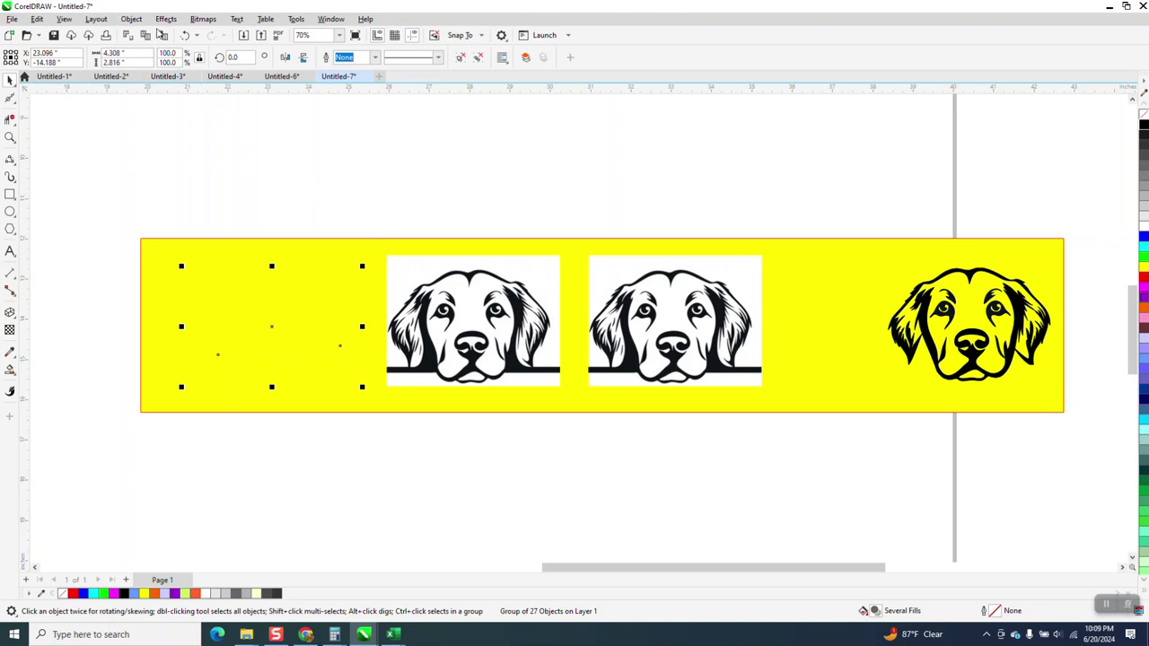
click(186, 36)
Ungroup All on the traced dog and drag its black outline curve above the banner
click(130, 20)
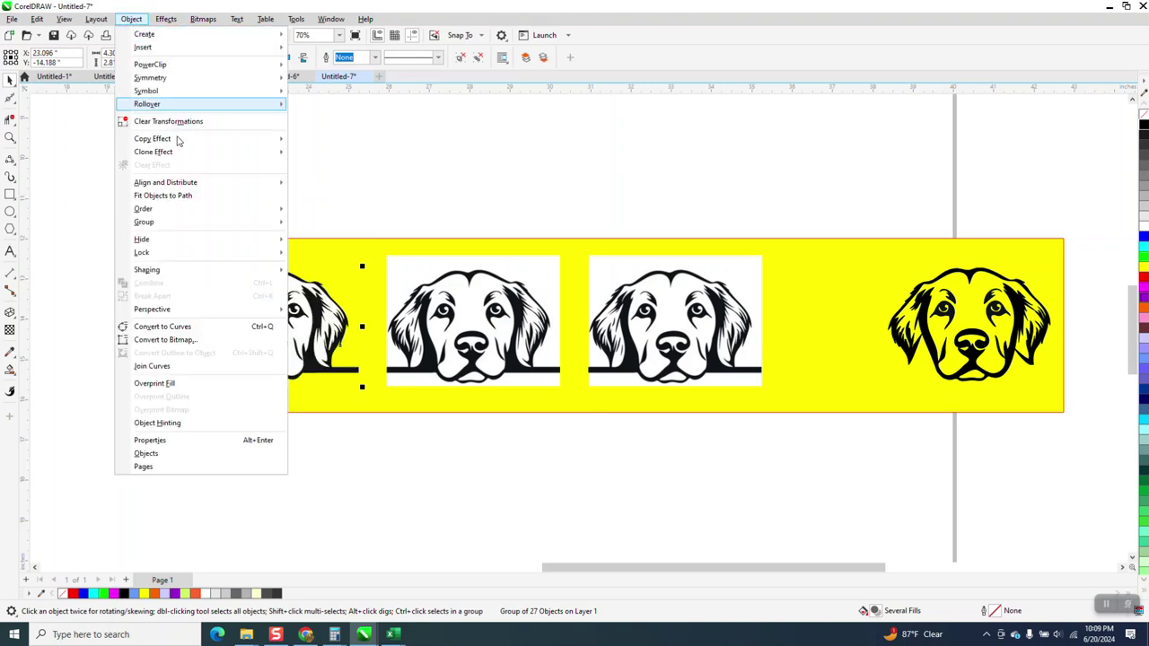
mouse_move(174, 222)
click(324, 249)
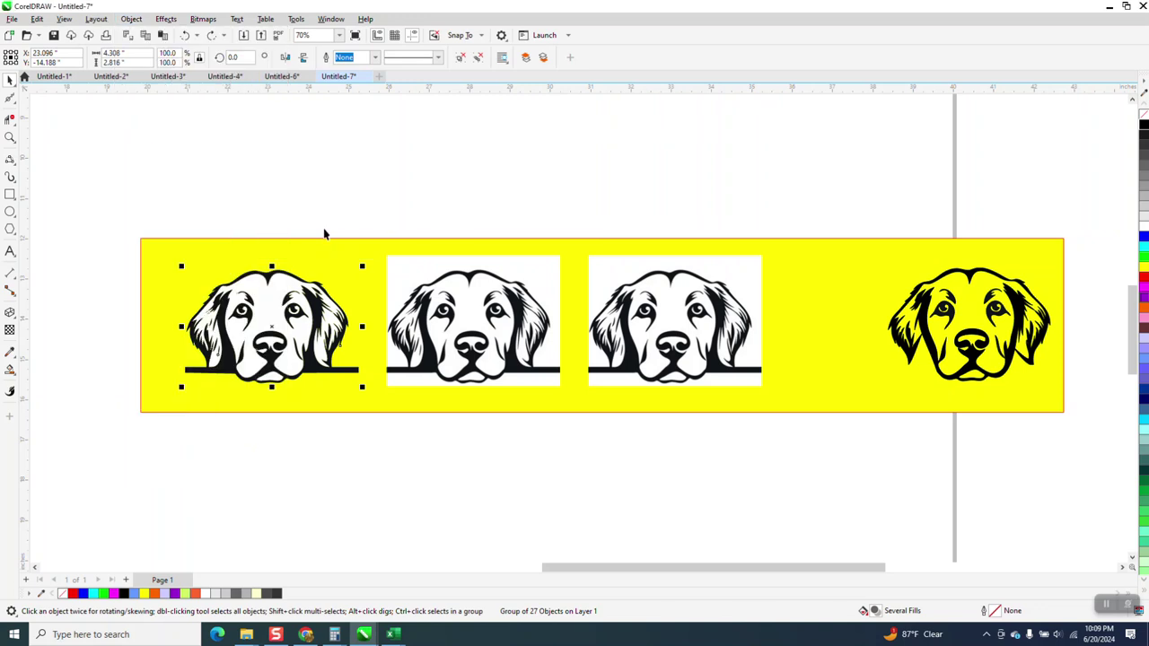
click(323, 228)
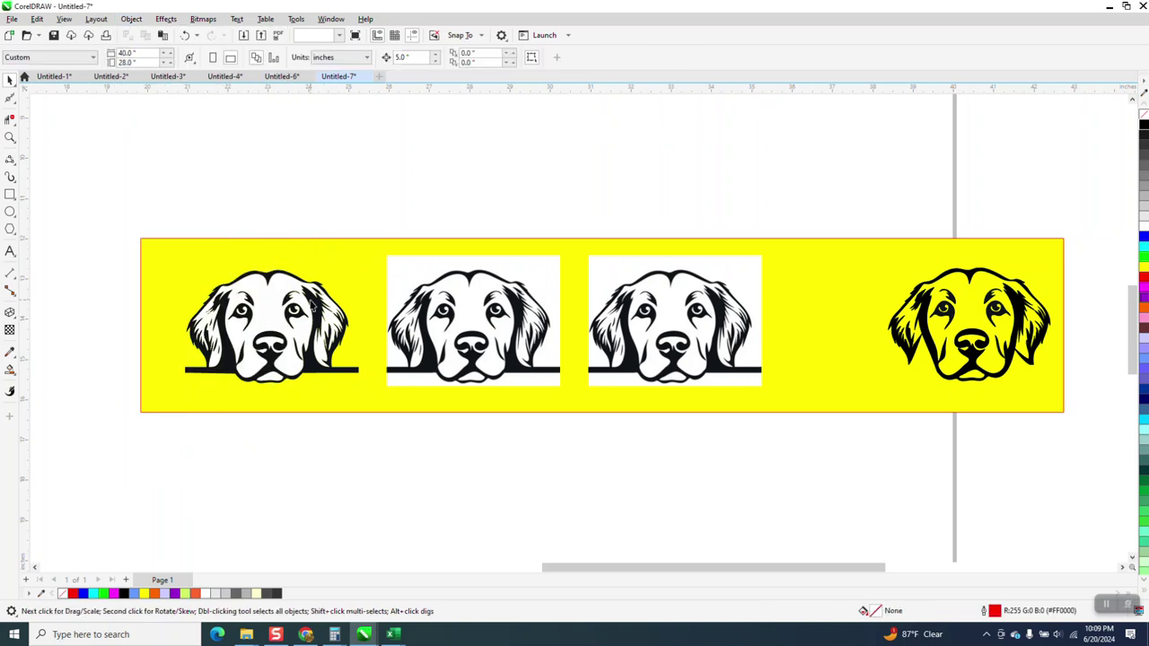
drag(311, 306, 355, 174)
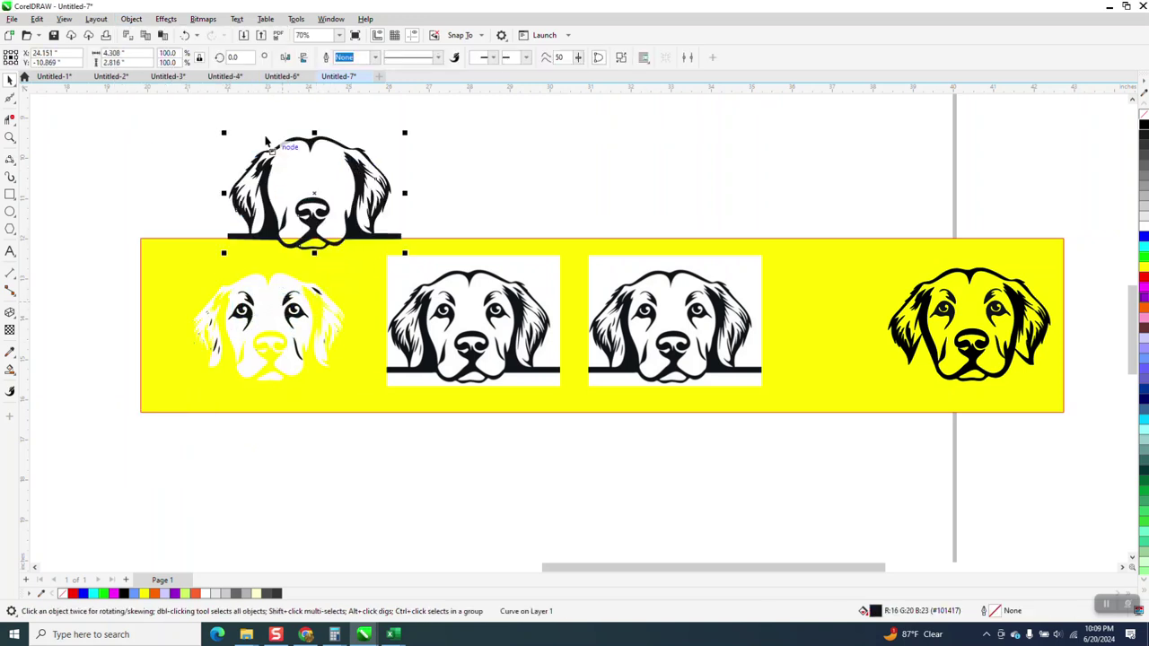
Undo the outline move and zoom in on the first two dogs
click(185, 35)
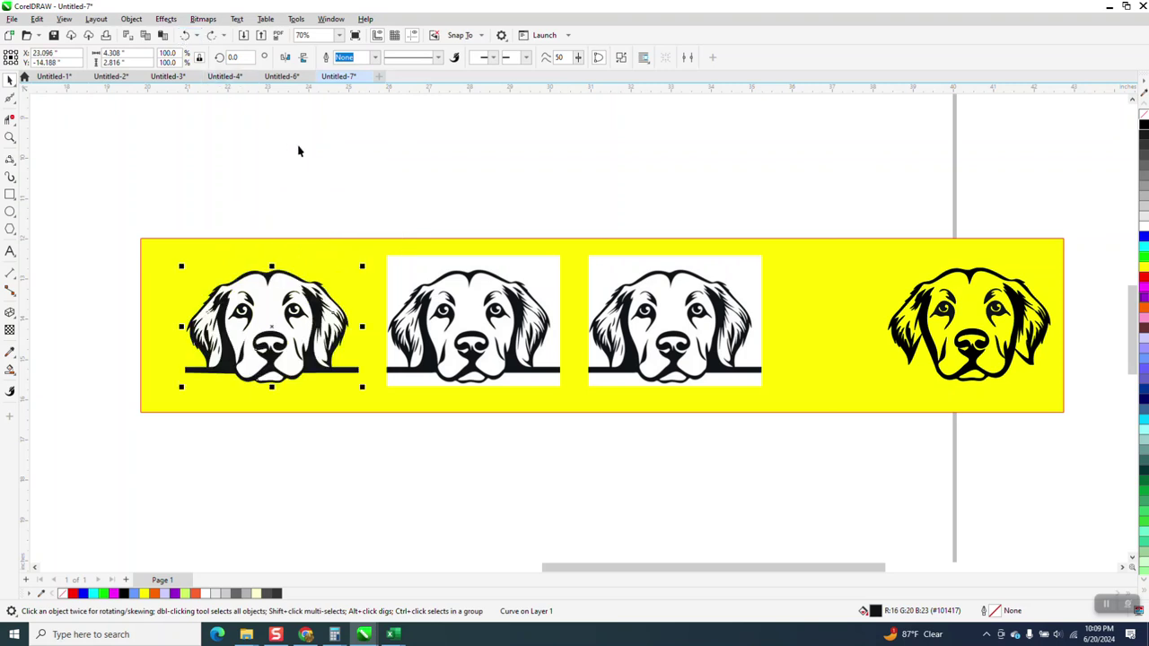
click(158, 219)
click(10, 137)
drag(170, 233, 596, 457)
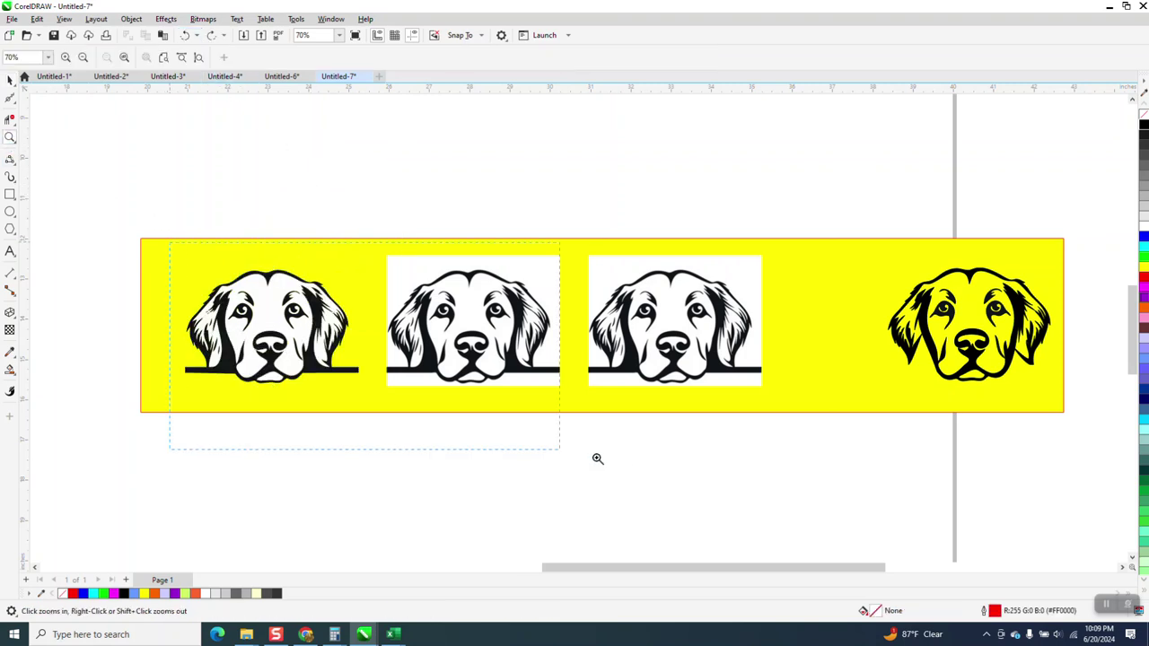
Delete the traced dog's white fill shape and the white patch on its ear
click(9, 81)
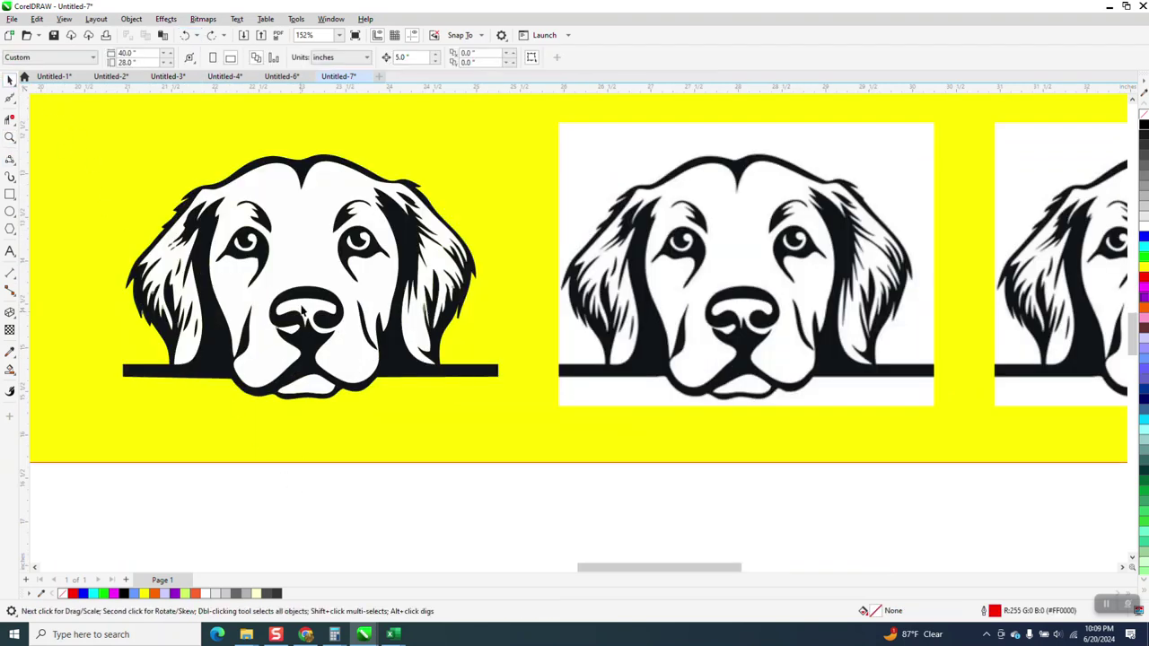
click(309, 240)
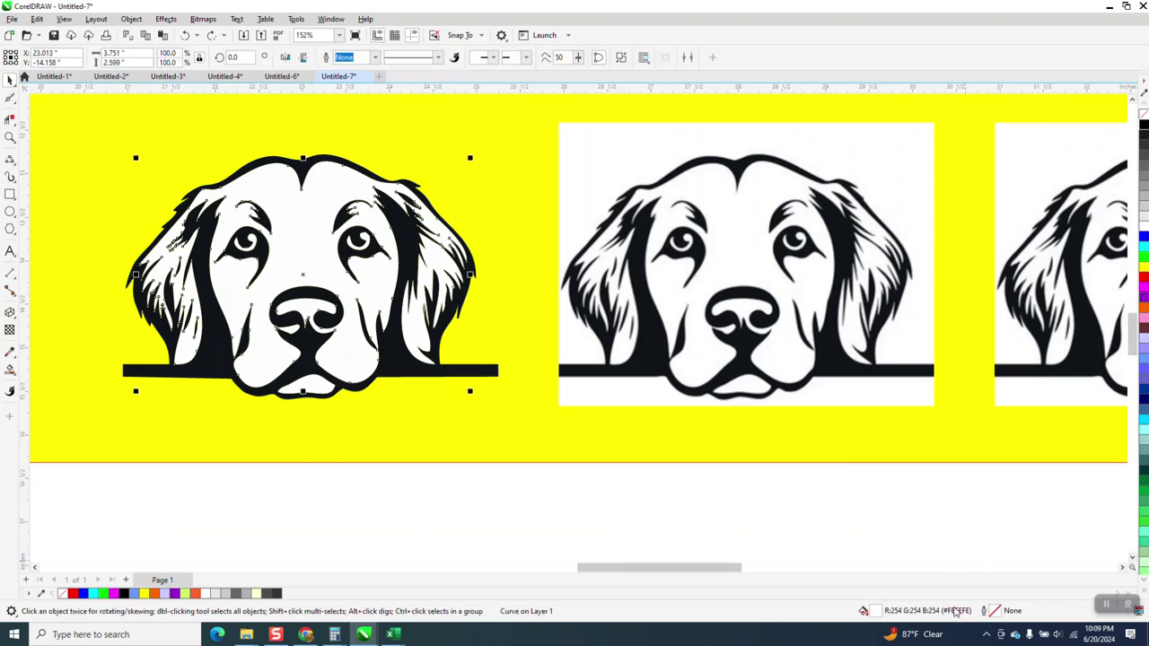
key(Delete)
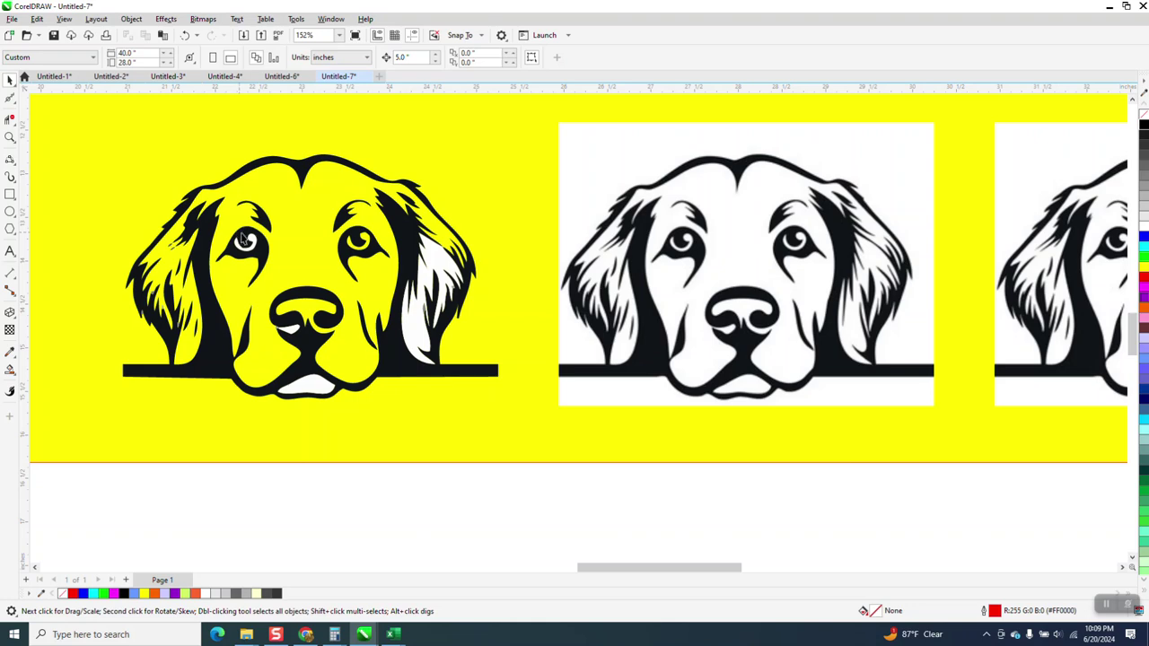
click(415, 319)
key(Delete)
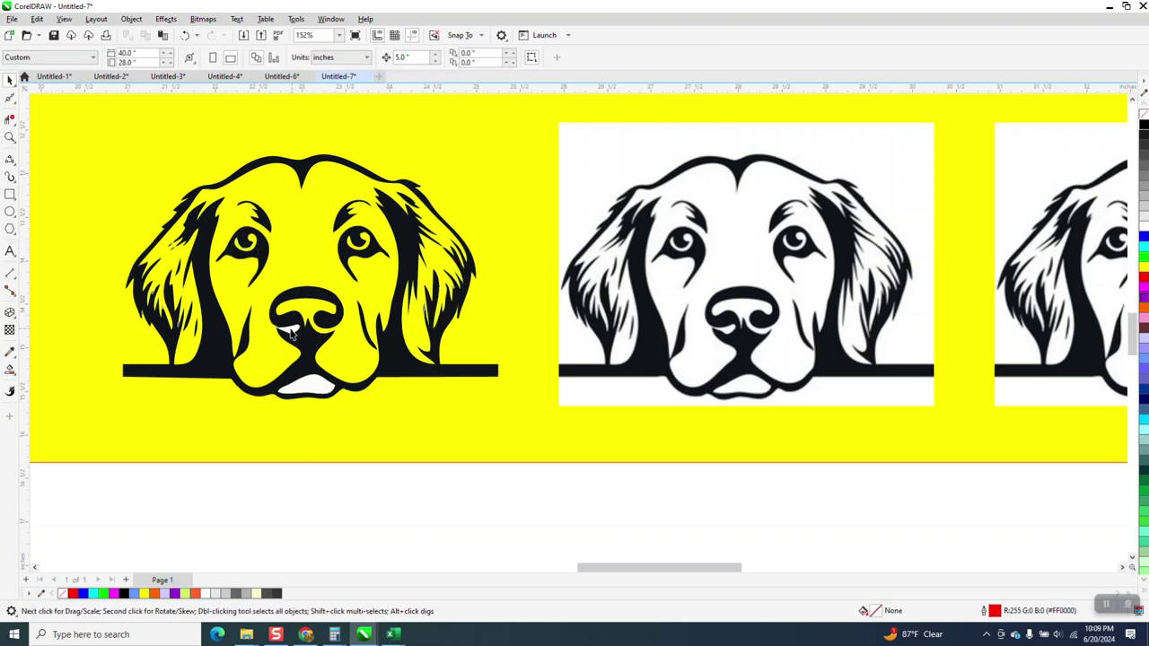
Delete the white chin patch and the small grey patch by the nose
click(309, 386)
key(Delete)
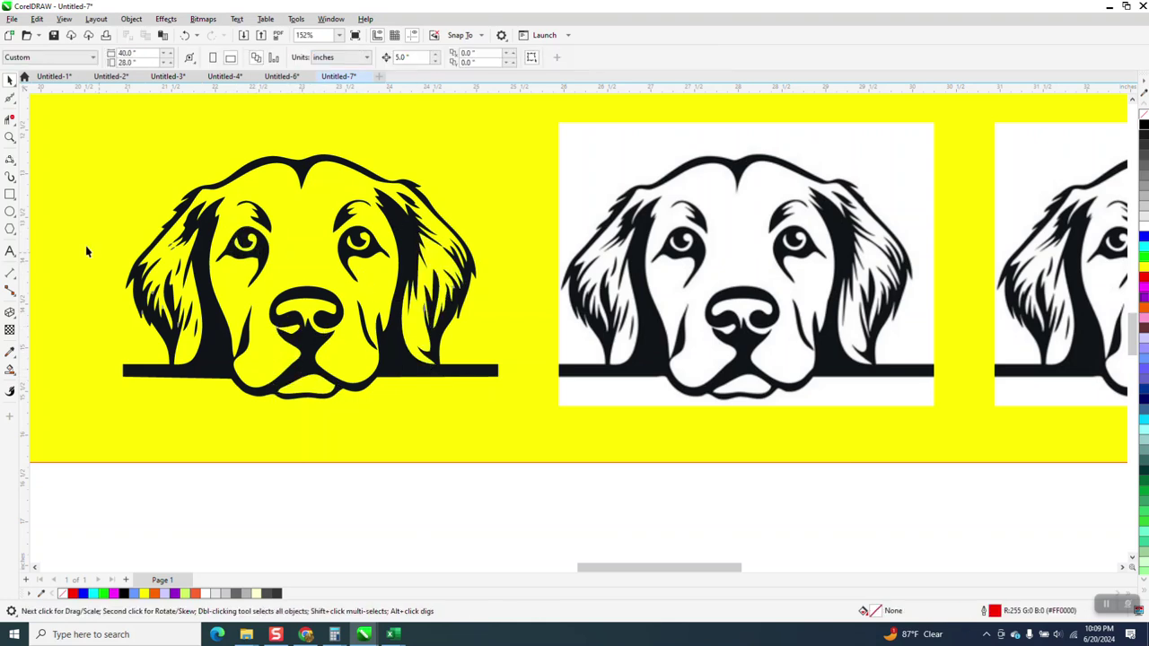
key(z)
drag(271, 316, 334, 353)
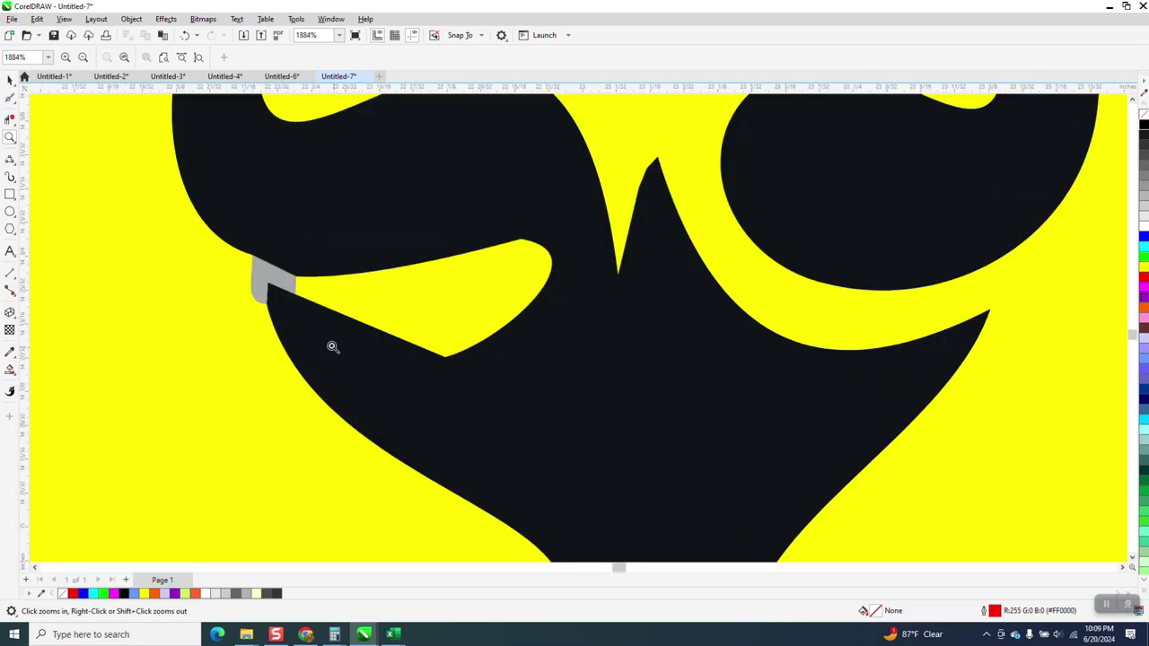
click(10, 79)
click(268, 279)
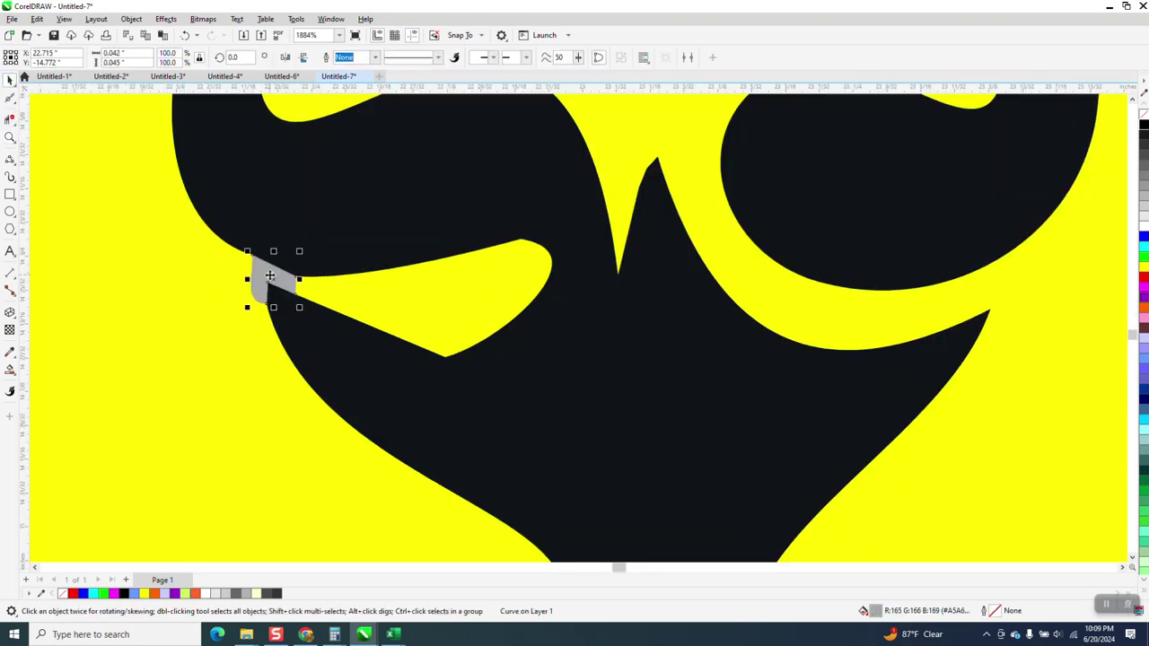
key(Delete)
Check a stray sliver on the ear fur, then zoom in on the left ear fur
scroll(305, 290, down, 3)
scroll(343, 336, down, 2)
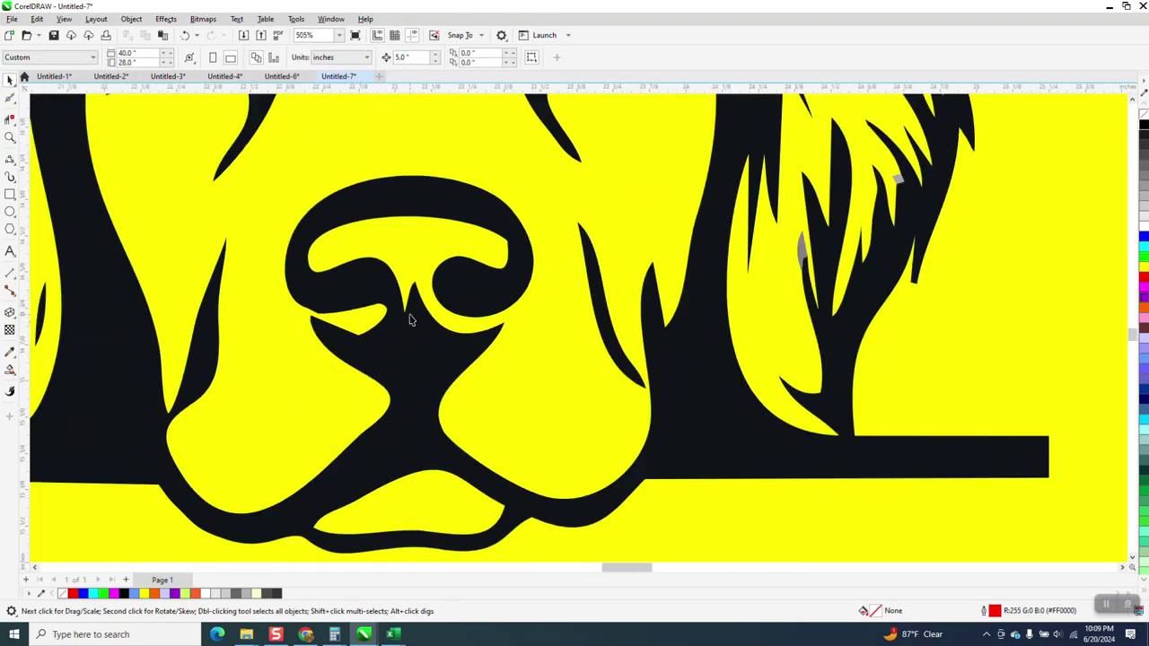
click(713, 256)
key(Escape)
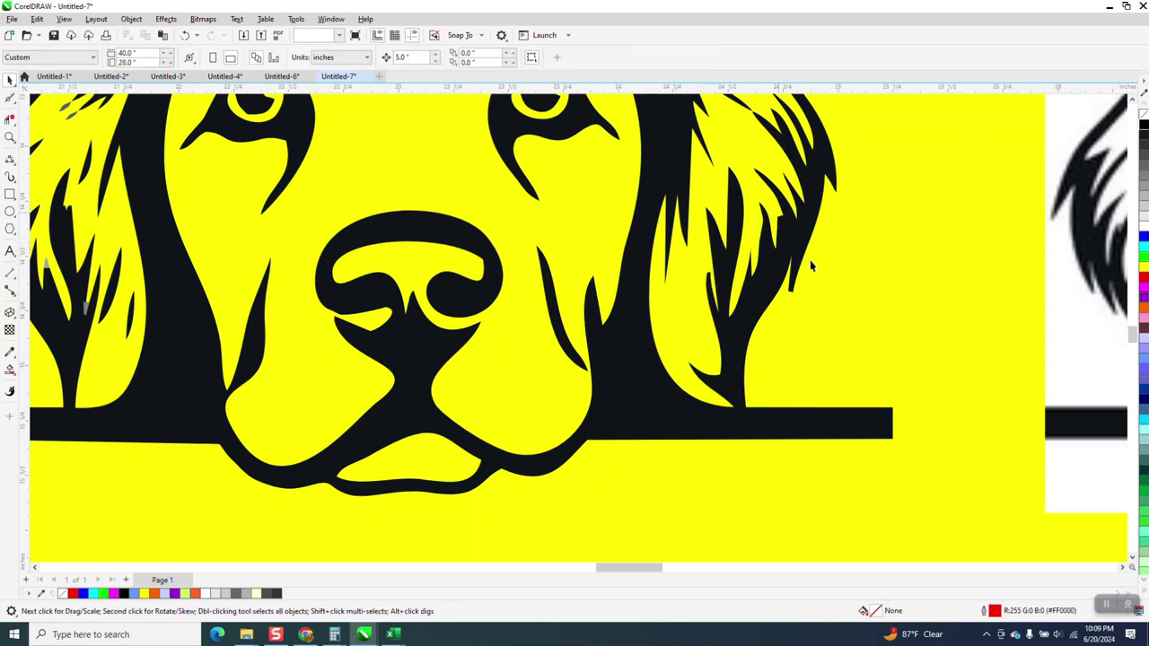
scroll(852, 292, down, 1)
scroll(500, 285, down, 1)
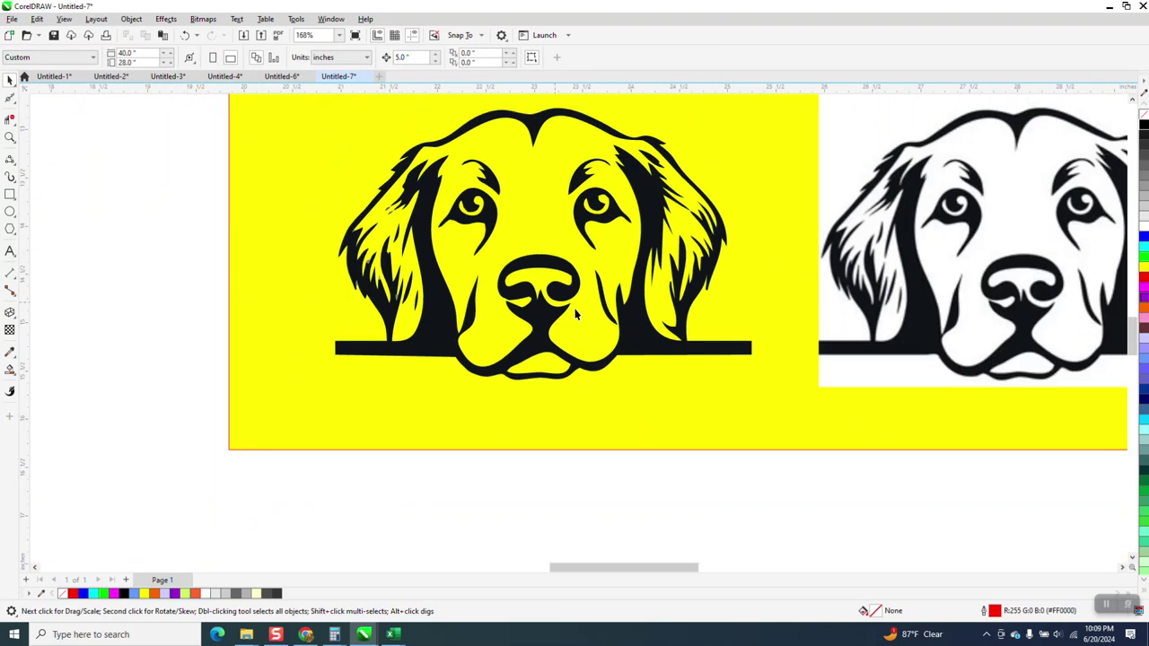
scroll(599, 323, down, 1)
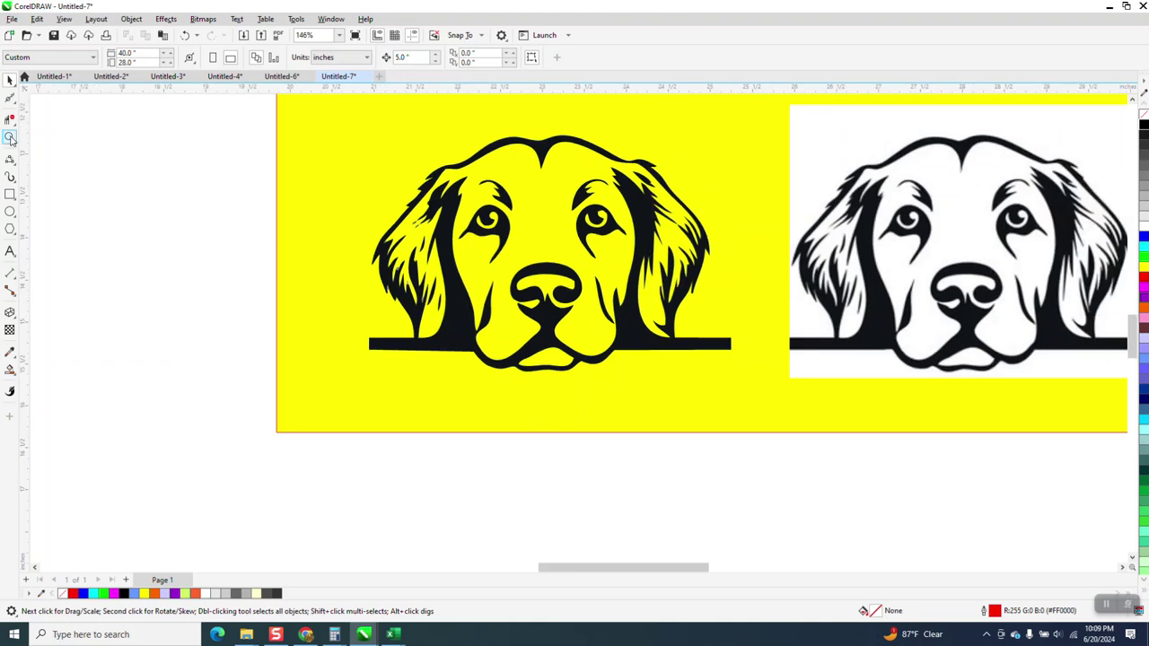
click(10, 137)
drag(361, 236, 413, 287)
click(10, 80)
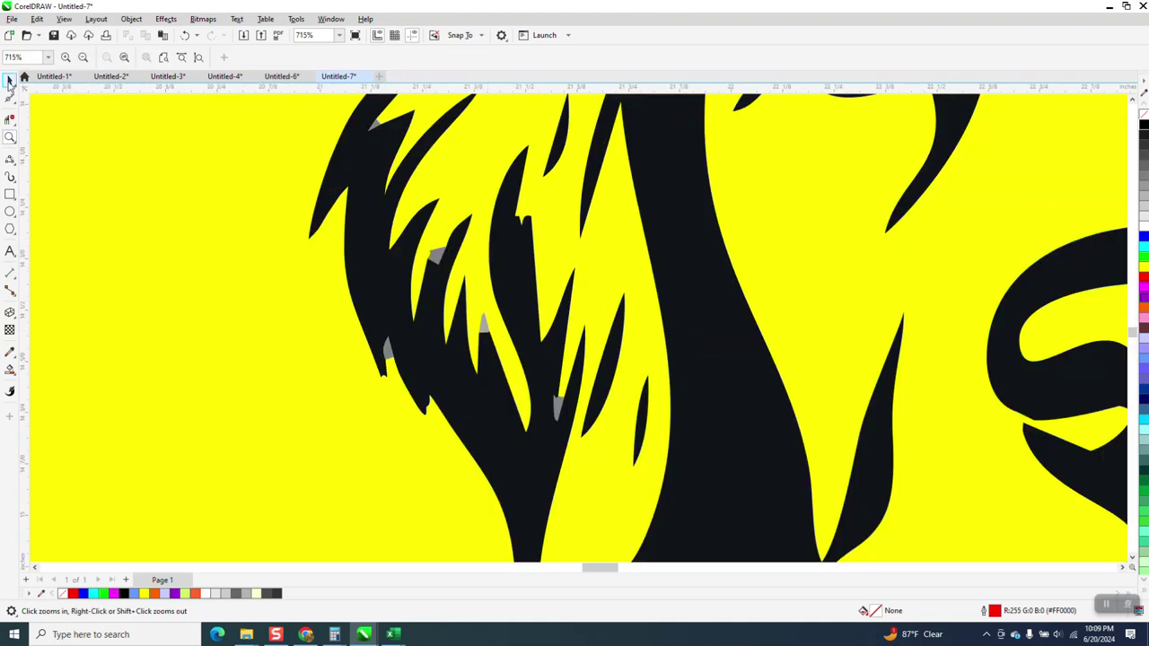
Delete the six grey slivers scattered through the dog's ear fur
click(387, 351)
key(Delete)
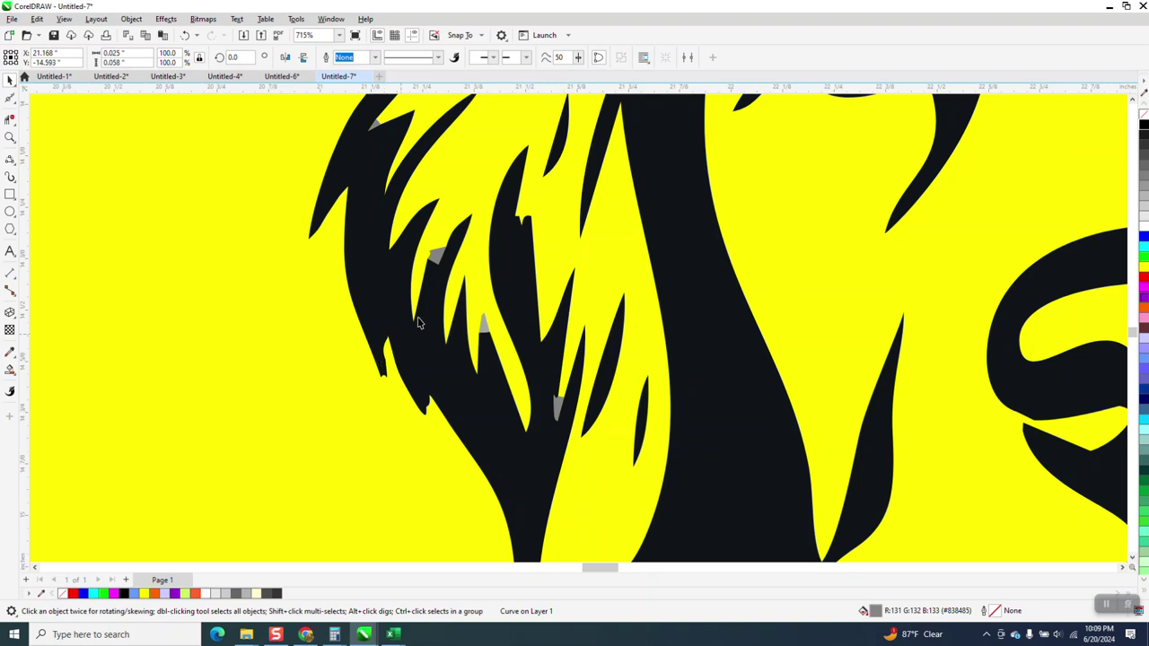
click(436, 256)
key(Delete)
click(482, 325)
key(Delete)
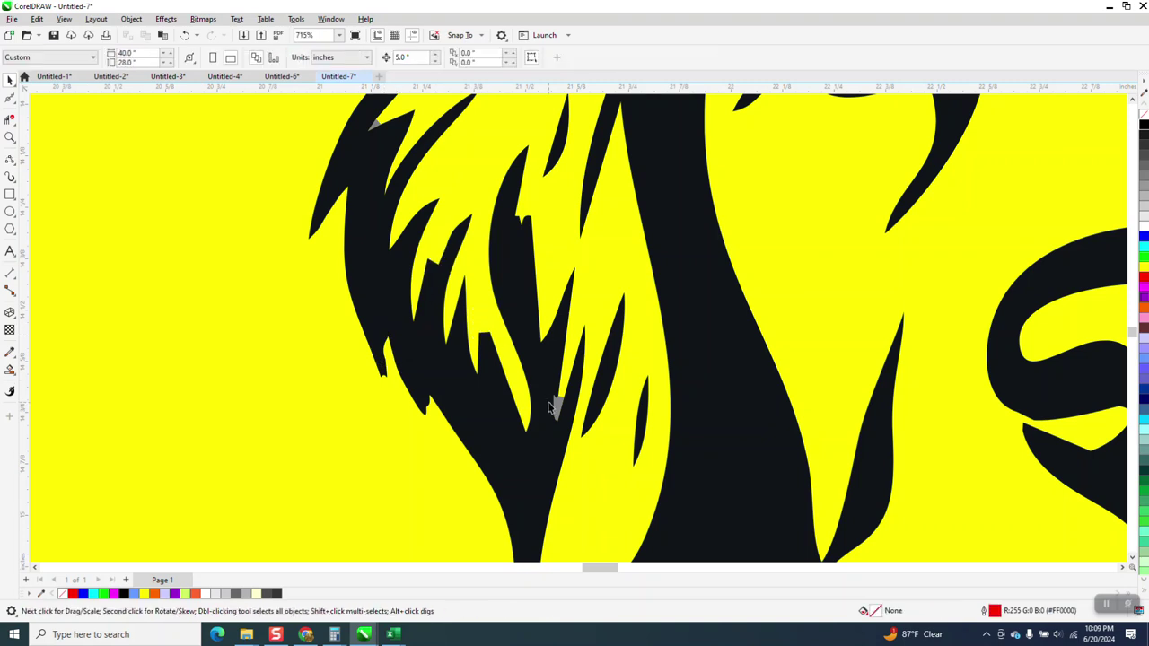
click(557, 407)
key(Delete)
click(374, 123)
key(Delete)
scroll(350, 189, down, 2)
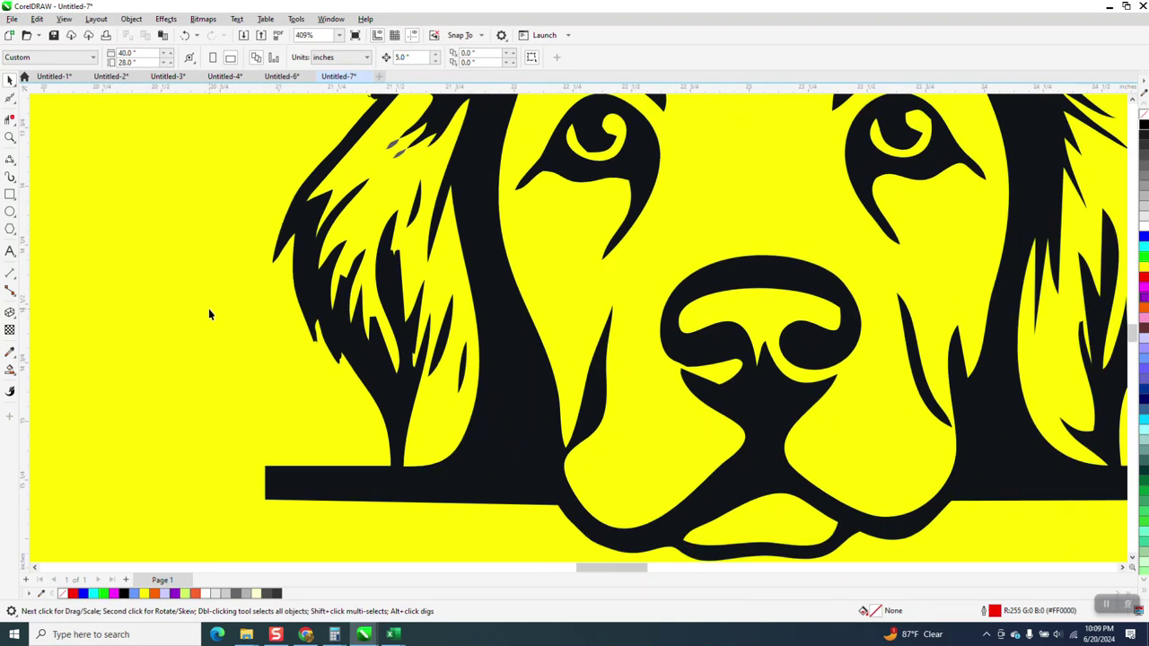
scroll(208, 308, up, 1)
click(369, 167)
key(Delete)
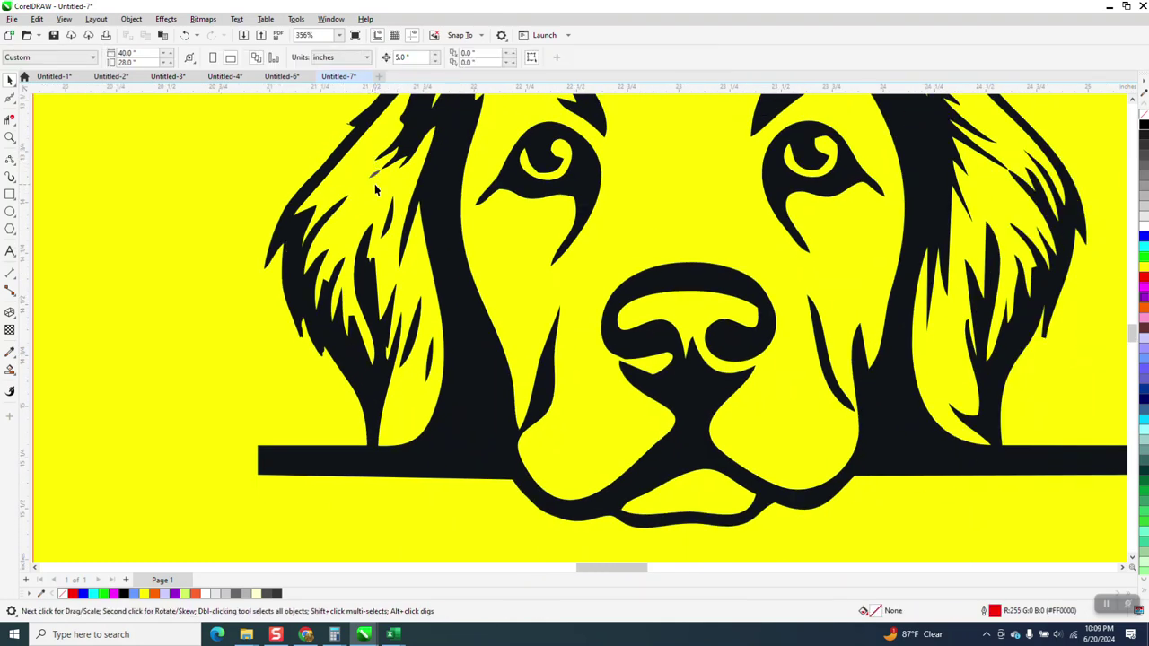
Box-select the whole traced dog and set its fill to No Fill
scroll(364, 198, down, 4)
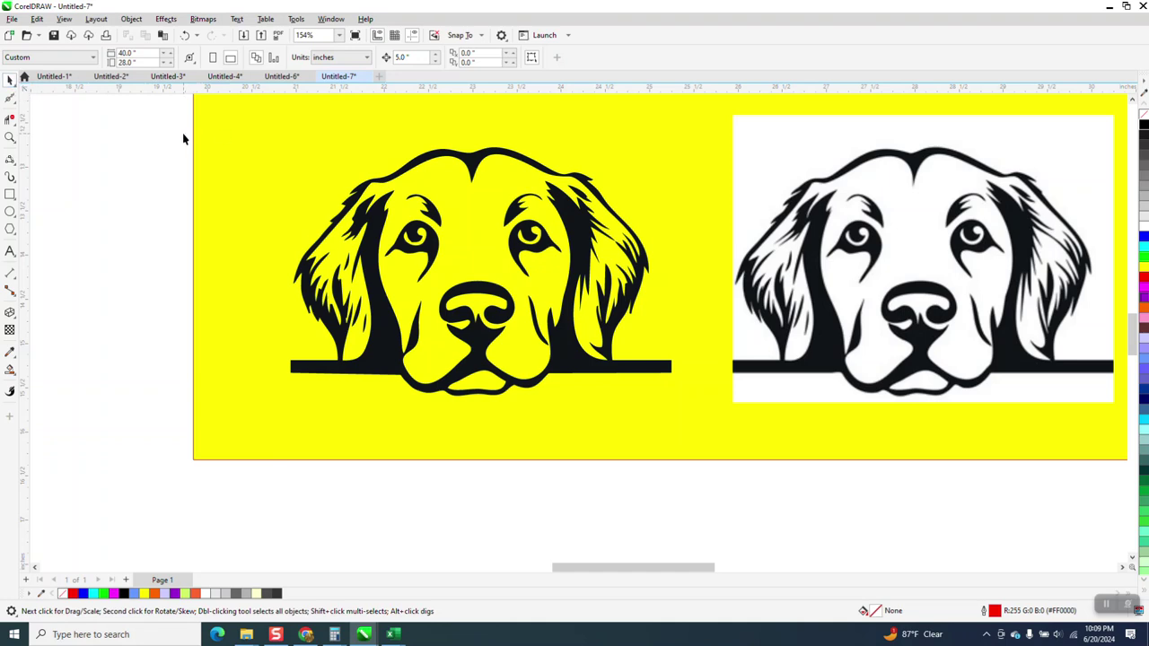
drag(143, 124, 696, 423)
click(1143, 114)
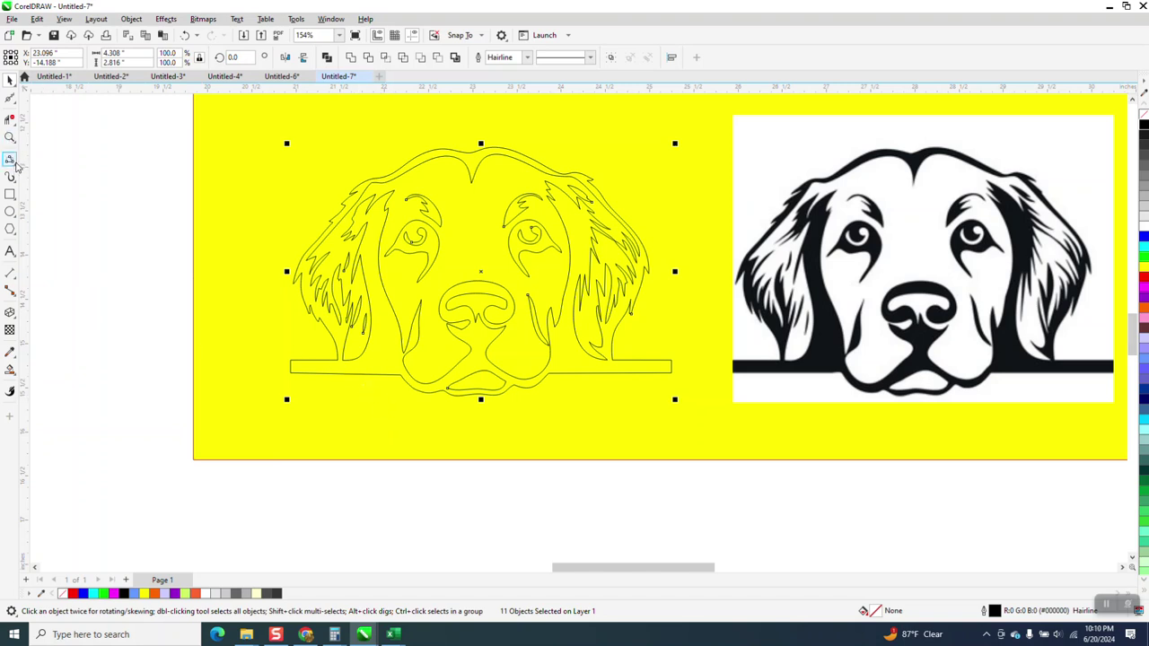
Draw a straight 2-Point Line along the bottom bar from its left corner
click(13, 164)
click(47, 180)
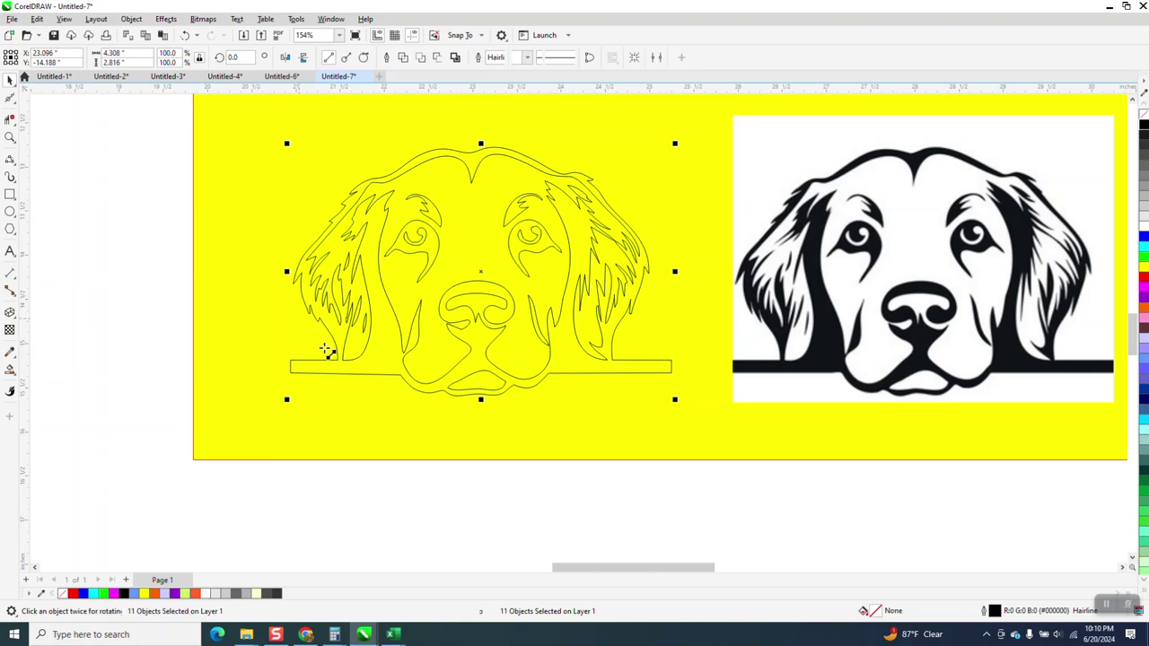
mouse_move(342, 360)
mouse_down()
mouse_move(503, 380)
mouse_move(605, 375)
mouse_move(611, 359)
mouse_move(628, 398)
mouse_move(628, 380)
mouse_up()
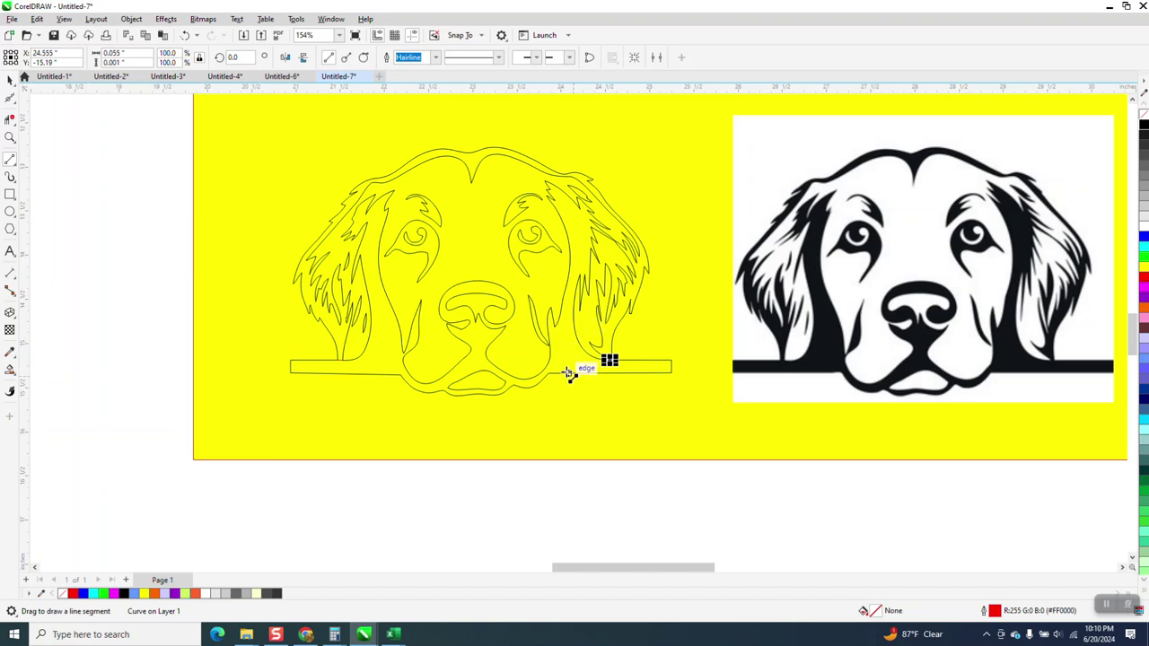
click(10, 138)
drag(284, 248, 632, 448)
scroll(392, 329, down, 1)
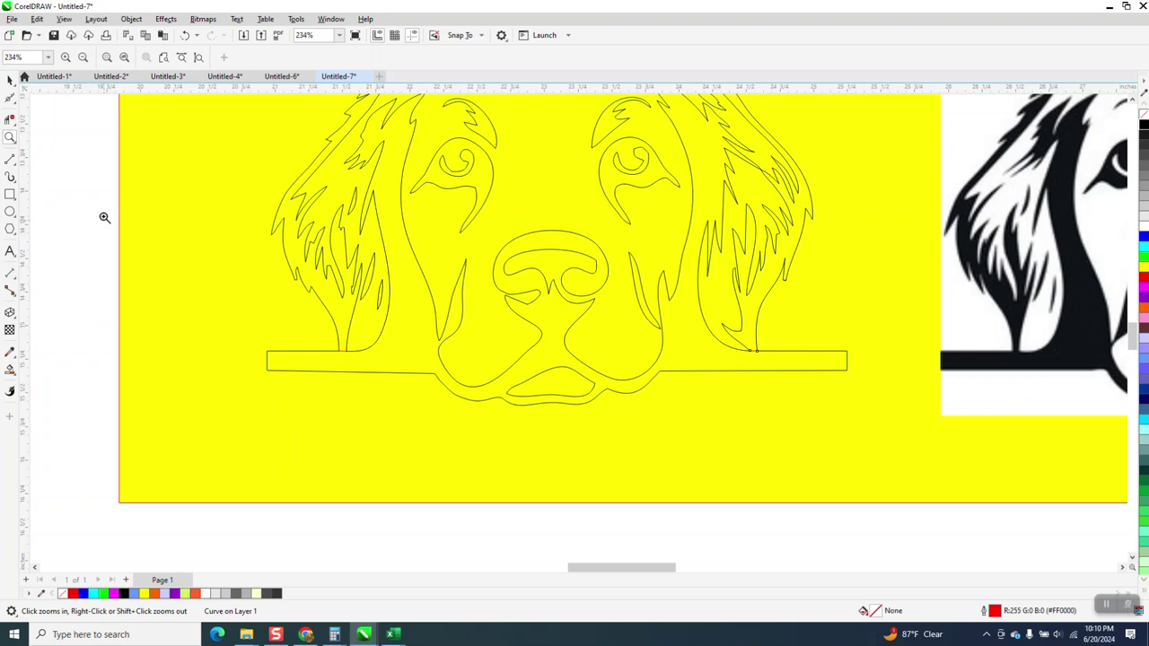
Draw two 3-Point Curves from the left and right ear edges down to the bar
click(16, 169)
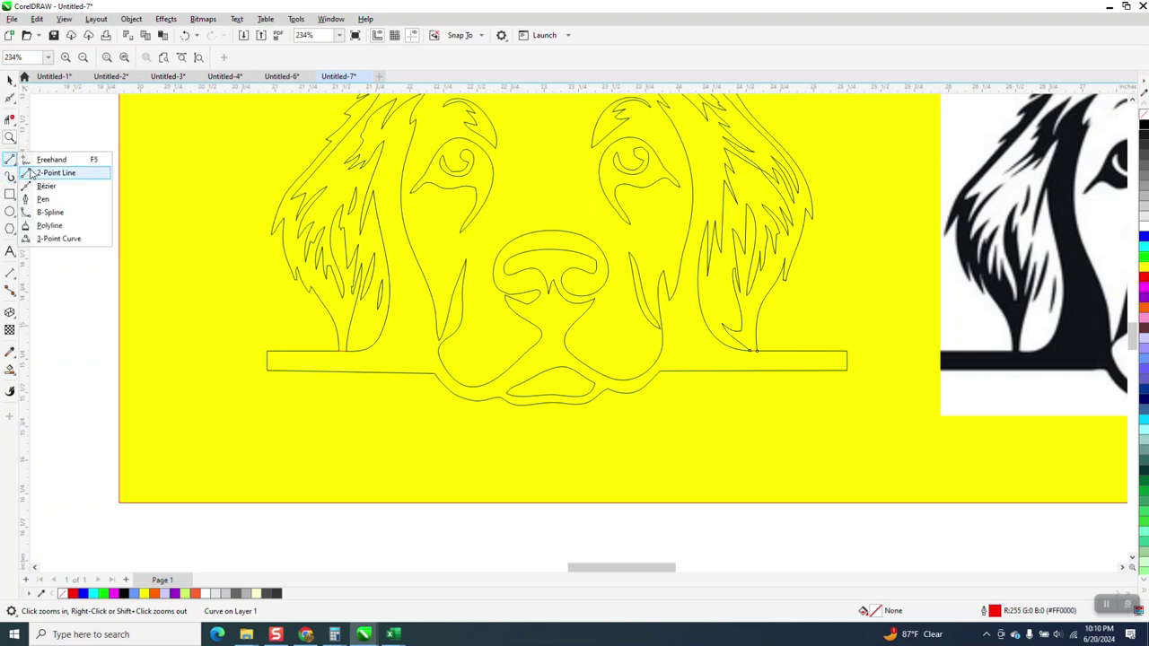
click(54, 237)
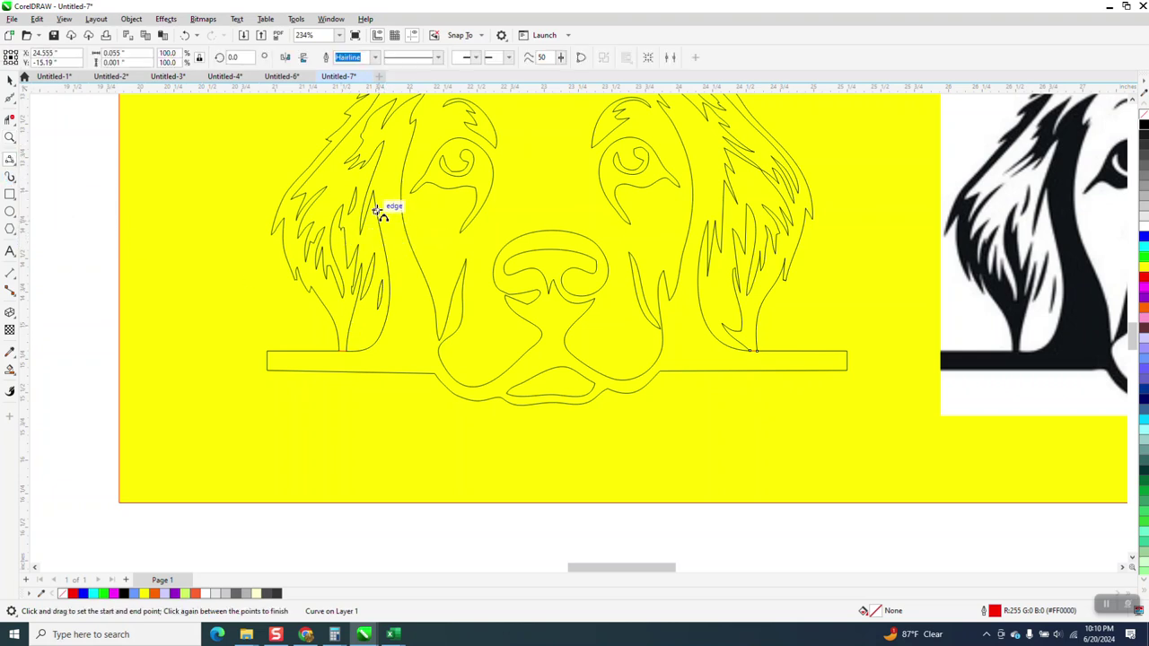
drag(375, 193, 434, 371)
click(435, 372)
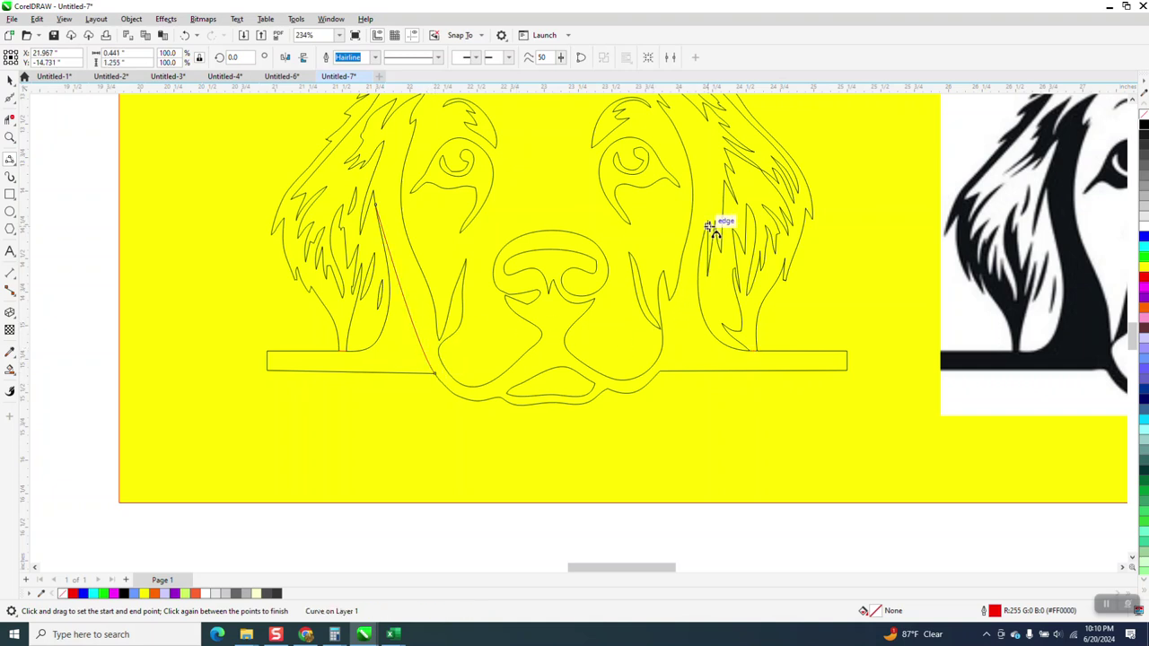
drag(710, 227, 662, 370)
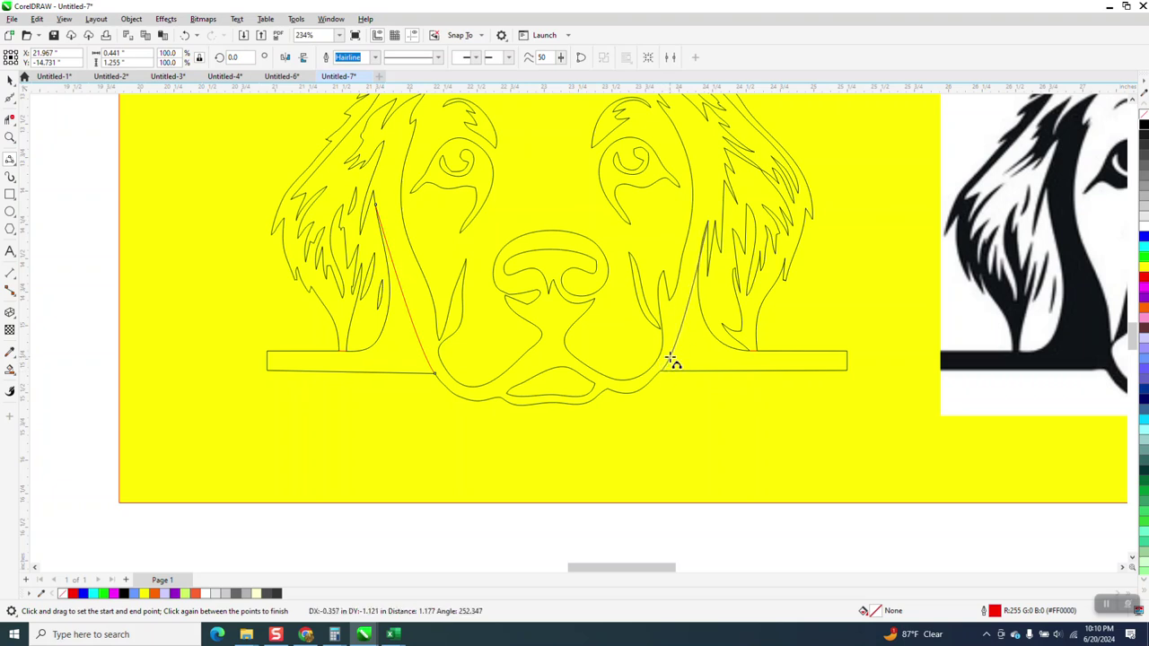
click(698, 260)
click(9, 134)
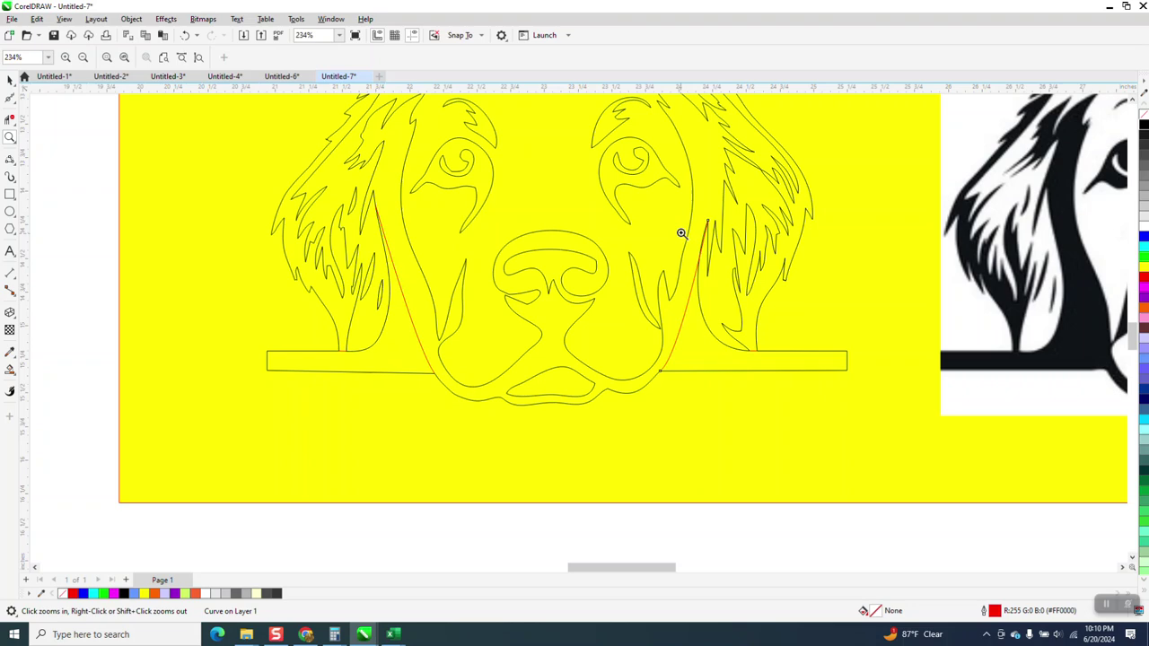
click(721, 261)
Remove the bottom bar pieces and inner ear lines with Virtual Segment Delete
click(10, 117)
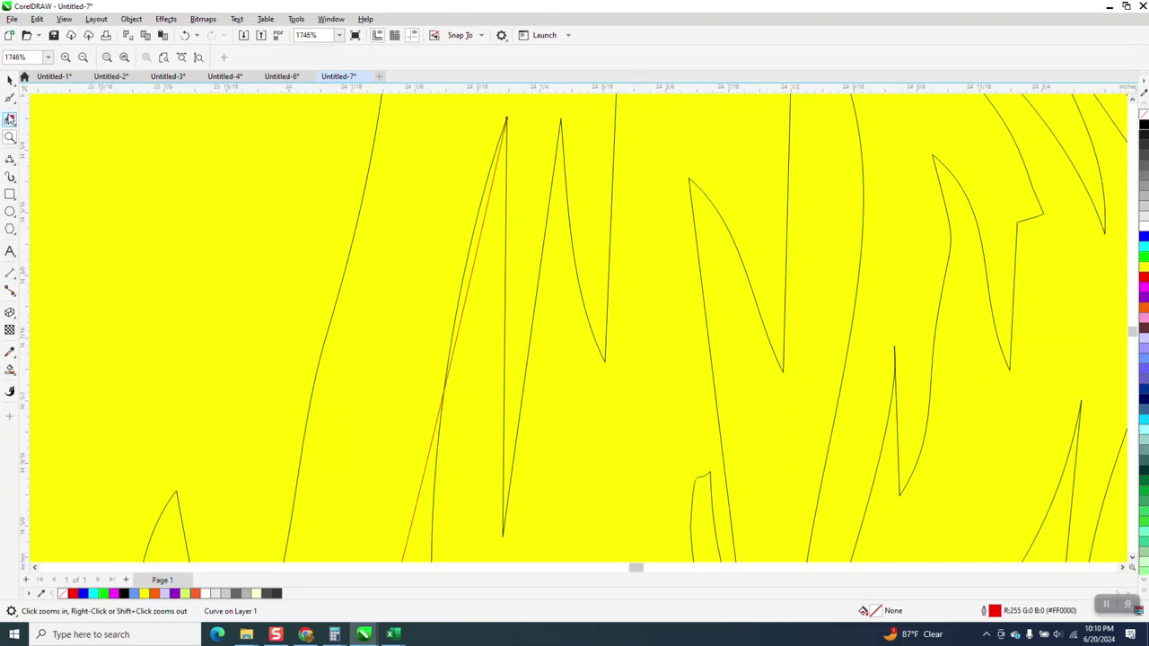
scroll(491, 208, down, 4)
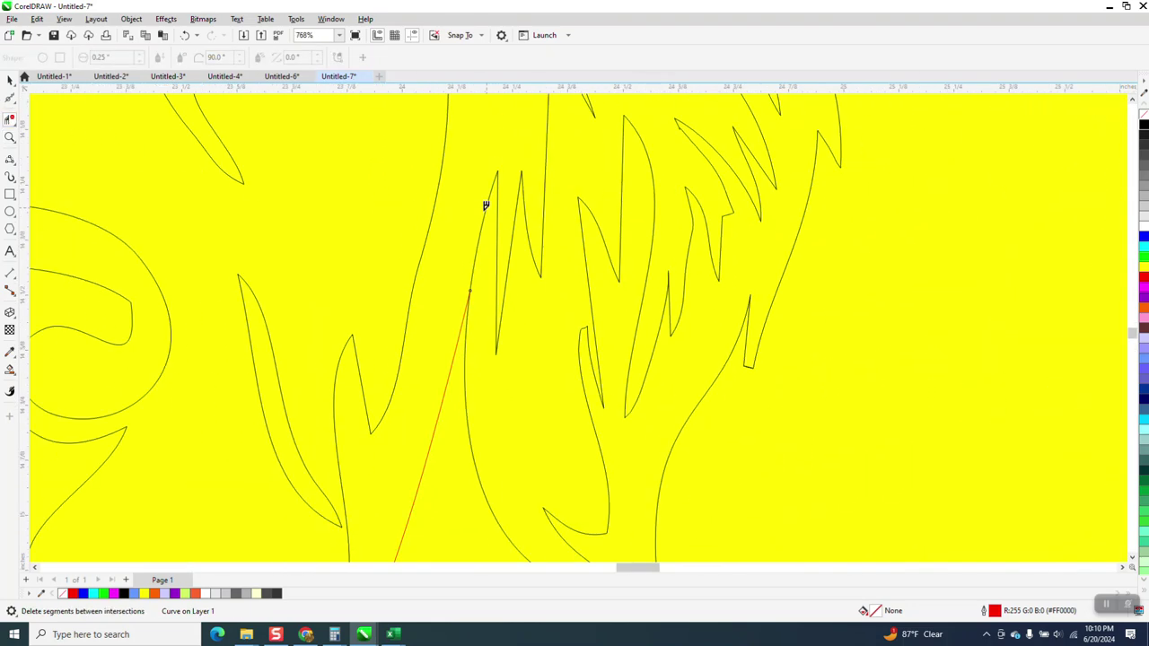
scroll(519, 259, down, 1)
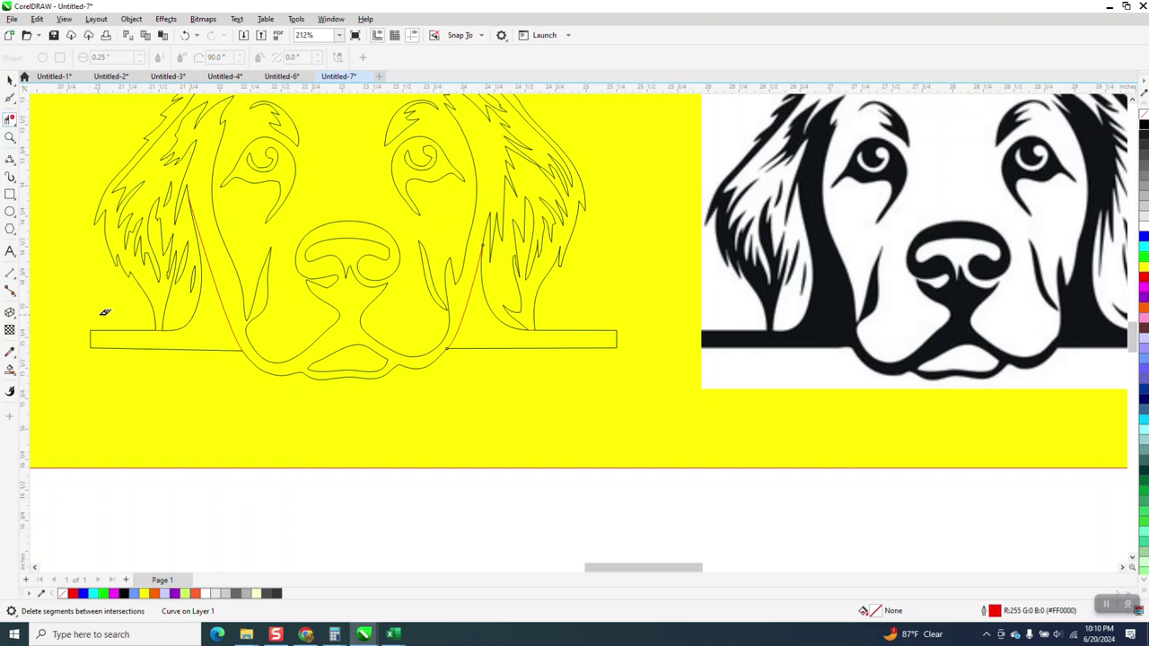
drag(106, 314, 126, 369)
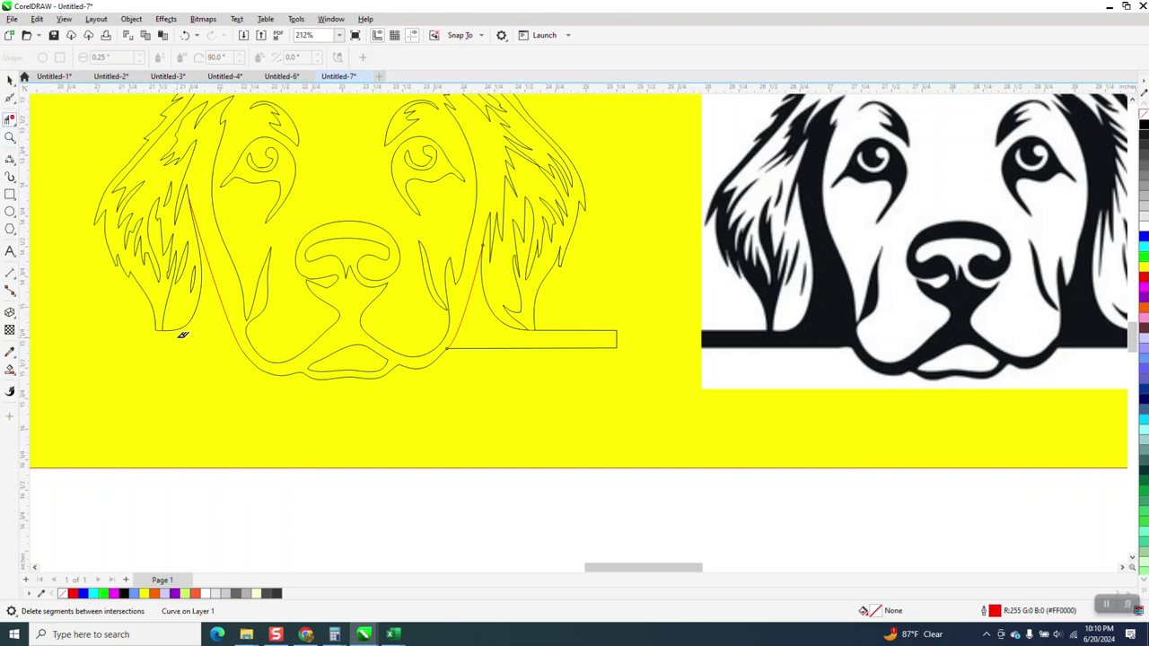
click(185, 315)
drag(585, 325, 545, 353)
click(499, 319)
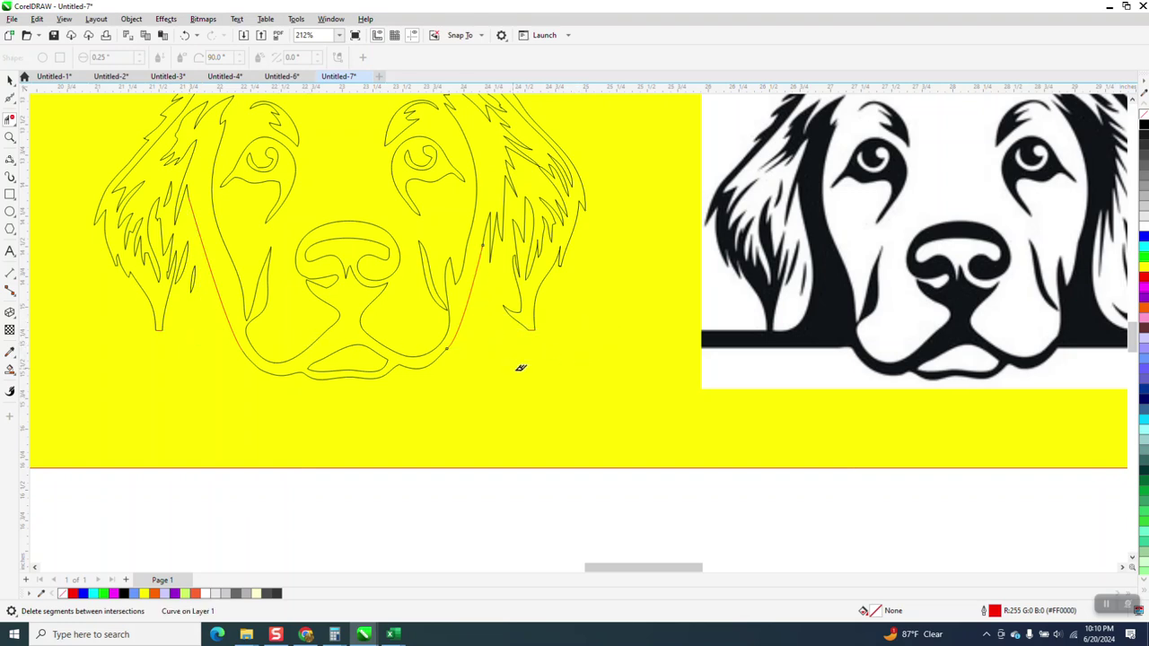
Undo the mistaken ear-line and bar deletions, then trim the bar segment below the right ear
click(184, 35)
click(184, 35)
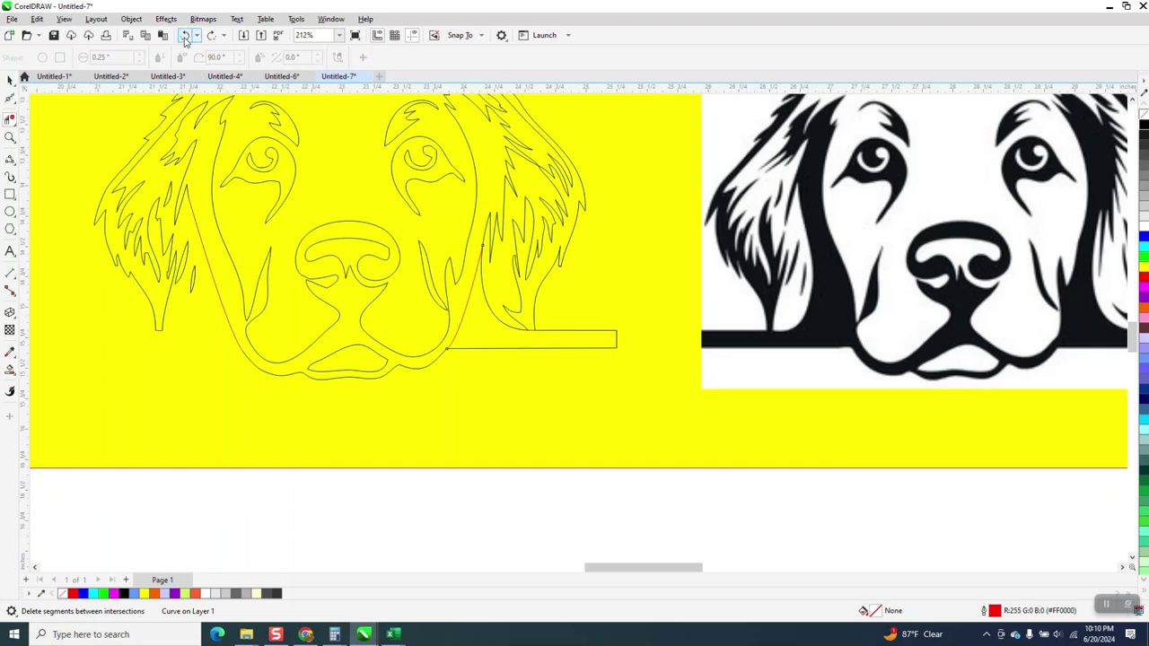
click(184, 35)
click(591, 348)
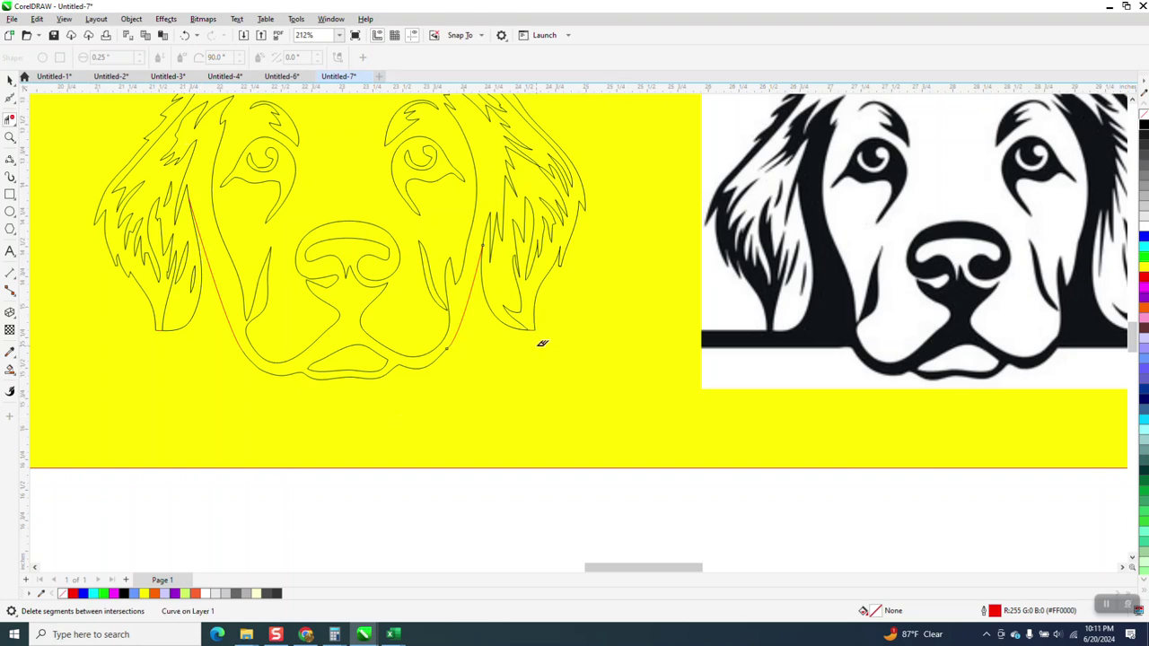
scroll(542, 343, down, 3)
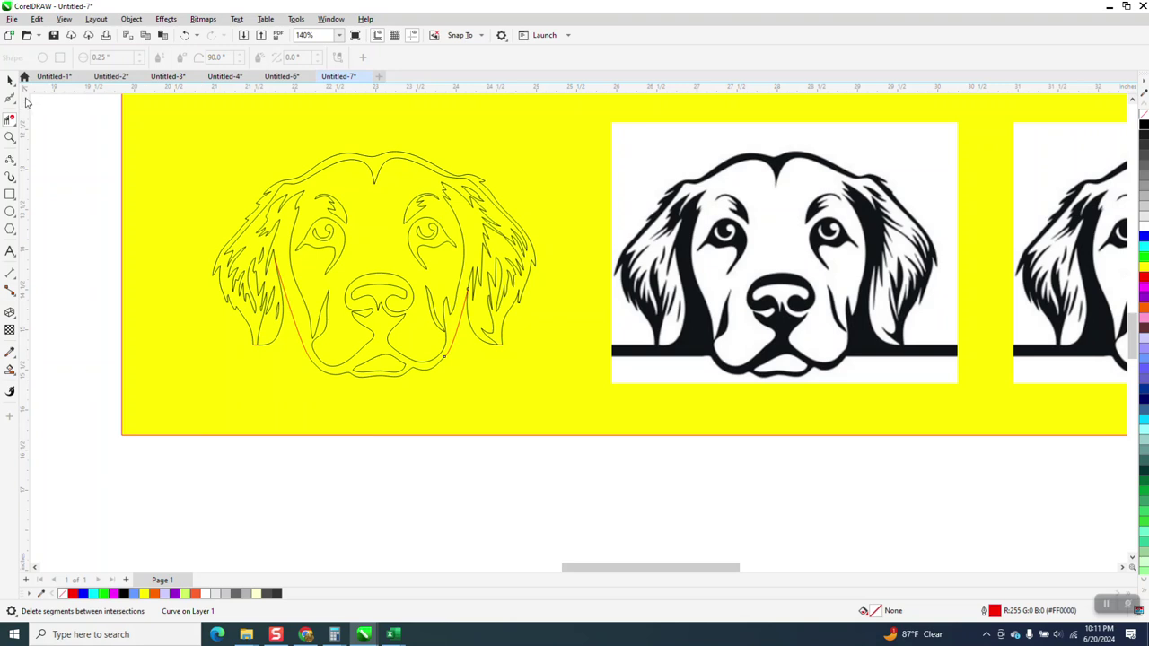
Smart Fill the head, ears, muzzle, eyes and eyebrows black, undoing the fill that blacked out the head
click(10, 80)
click(10, 369)
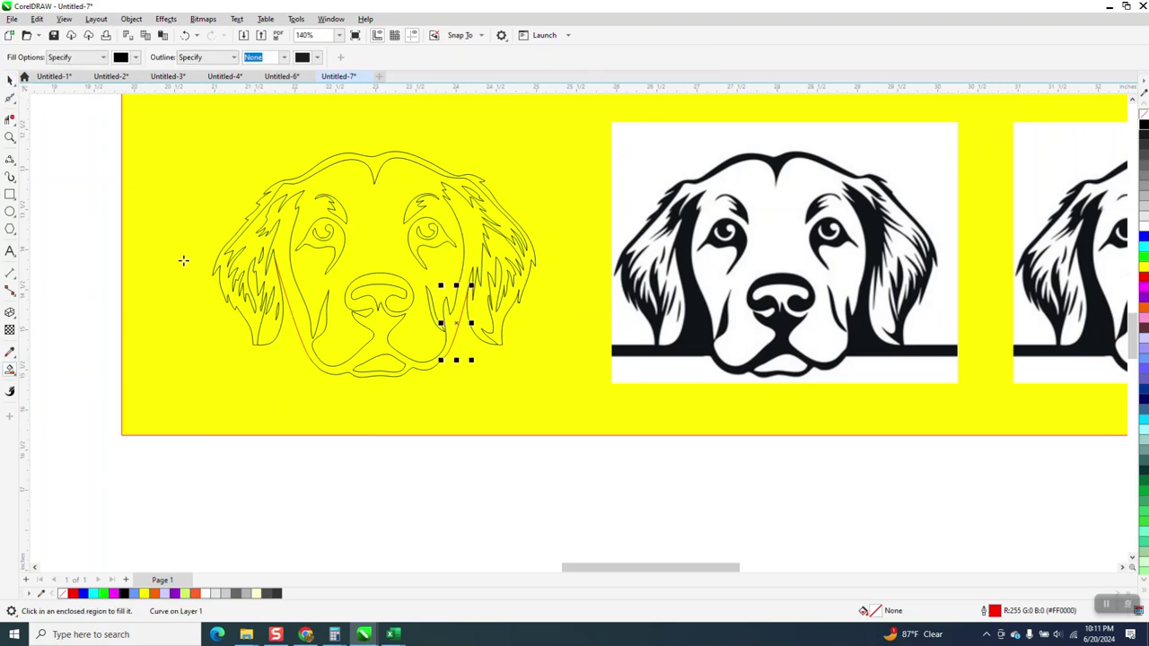
click(381, 162)
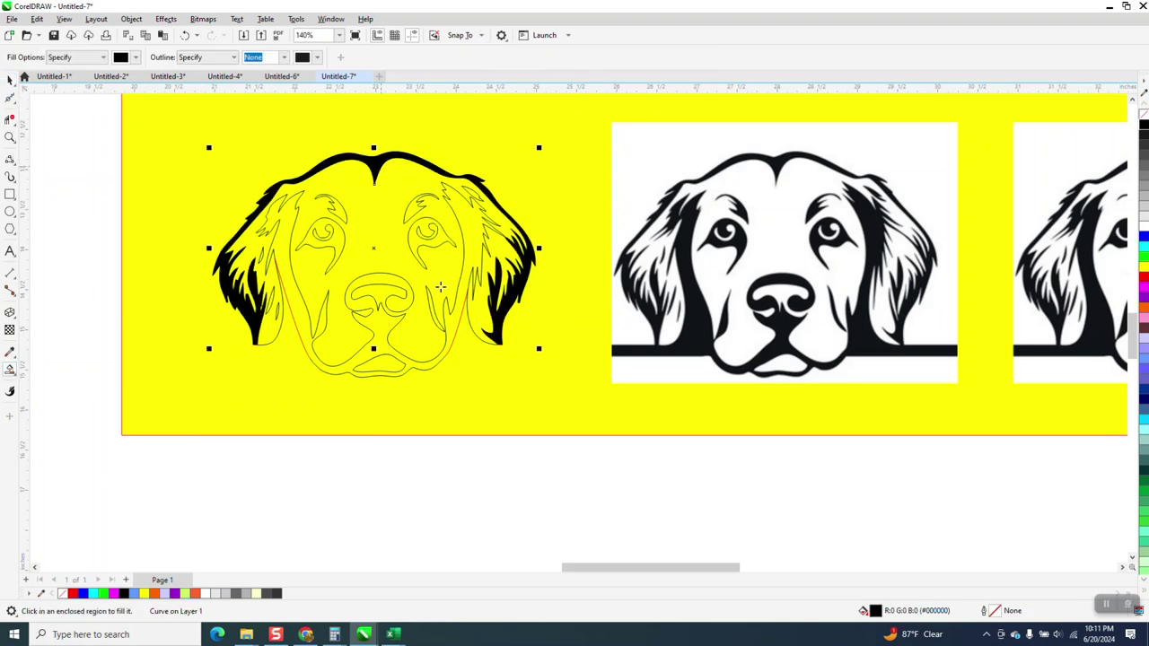
click(381, 344)
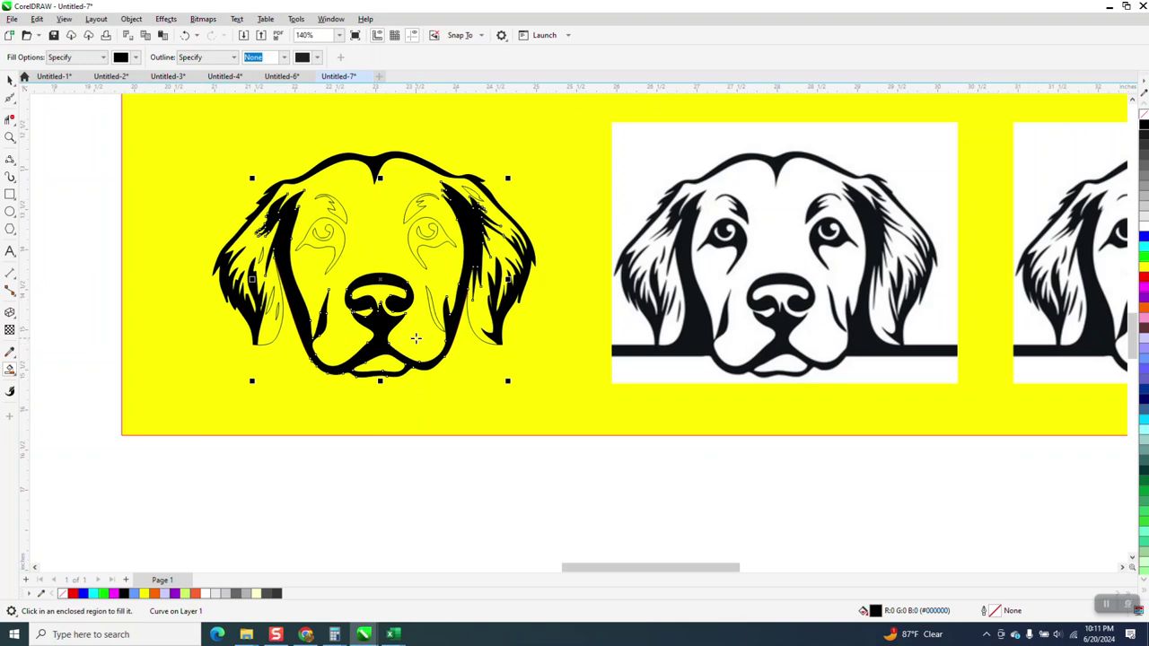
click(336, 235)
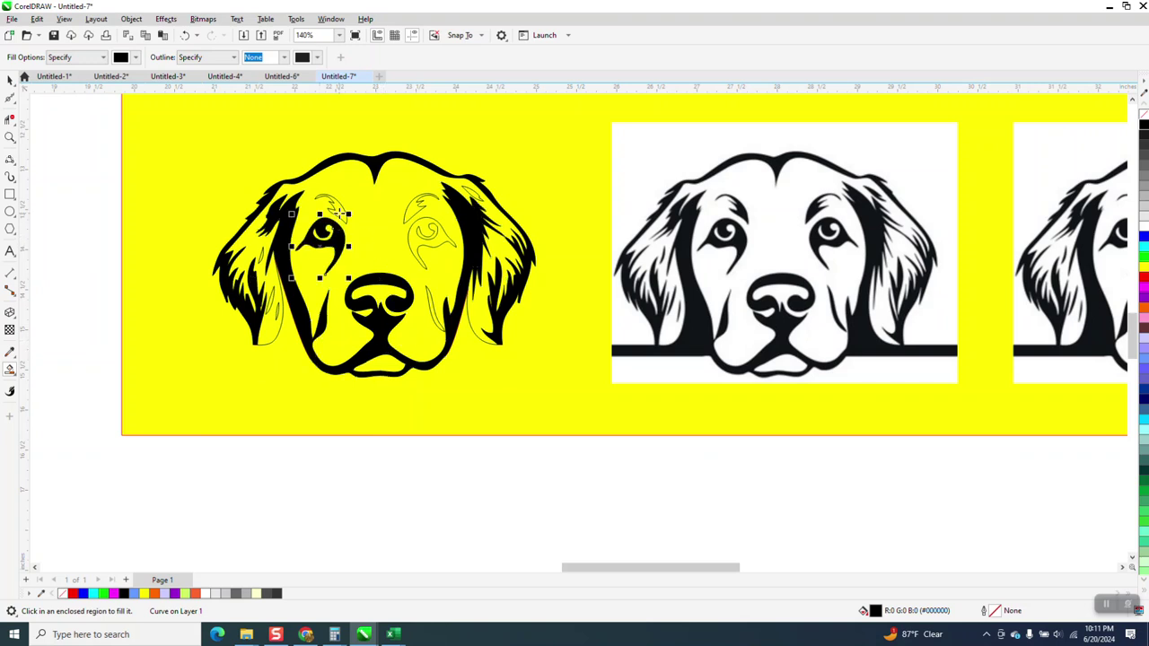
click(332, 201)
click(408, 208)
click(416, 241)
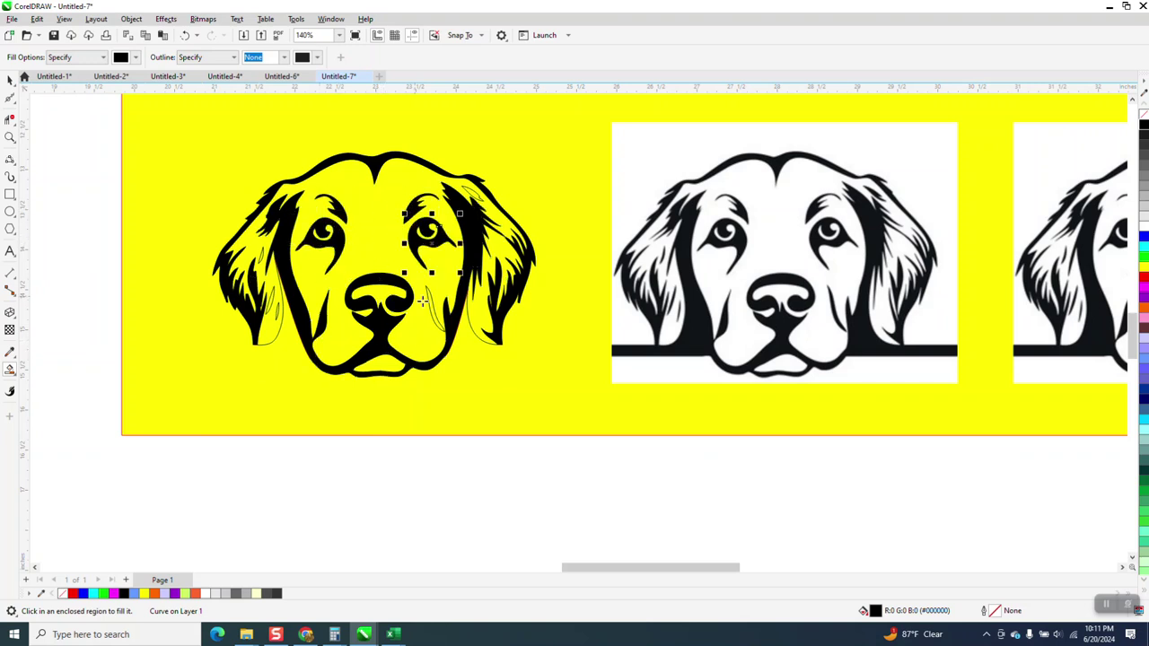
click(433, 312)
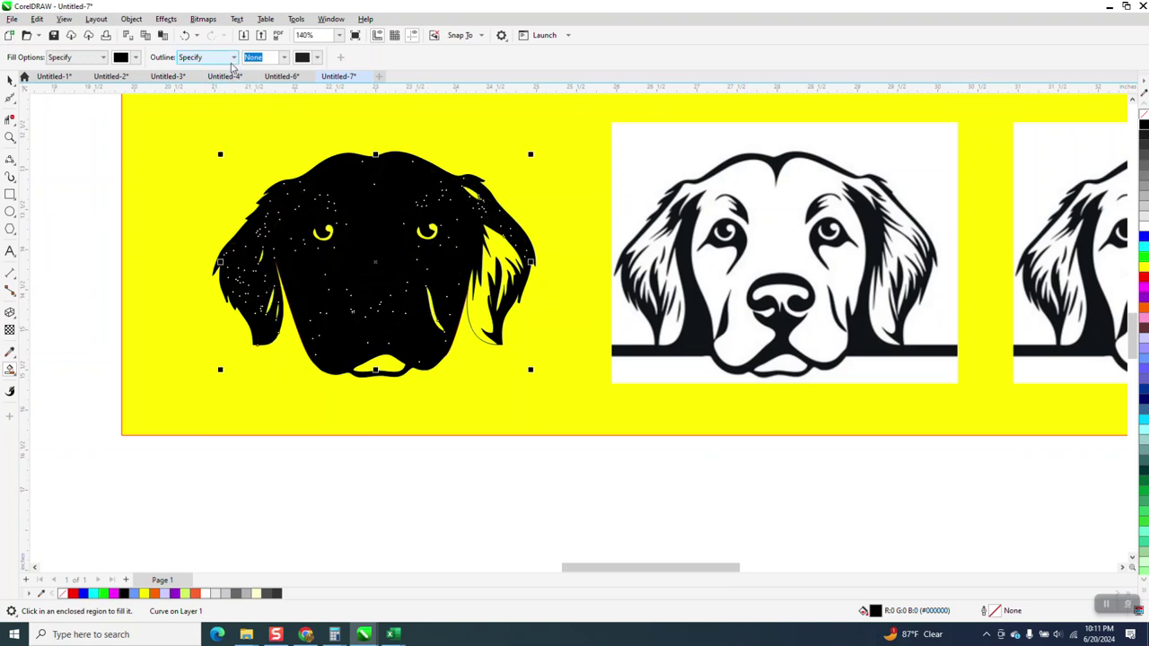
click(185, 35)
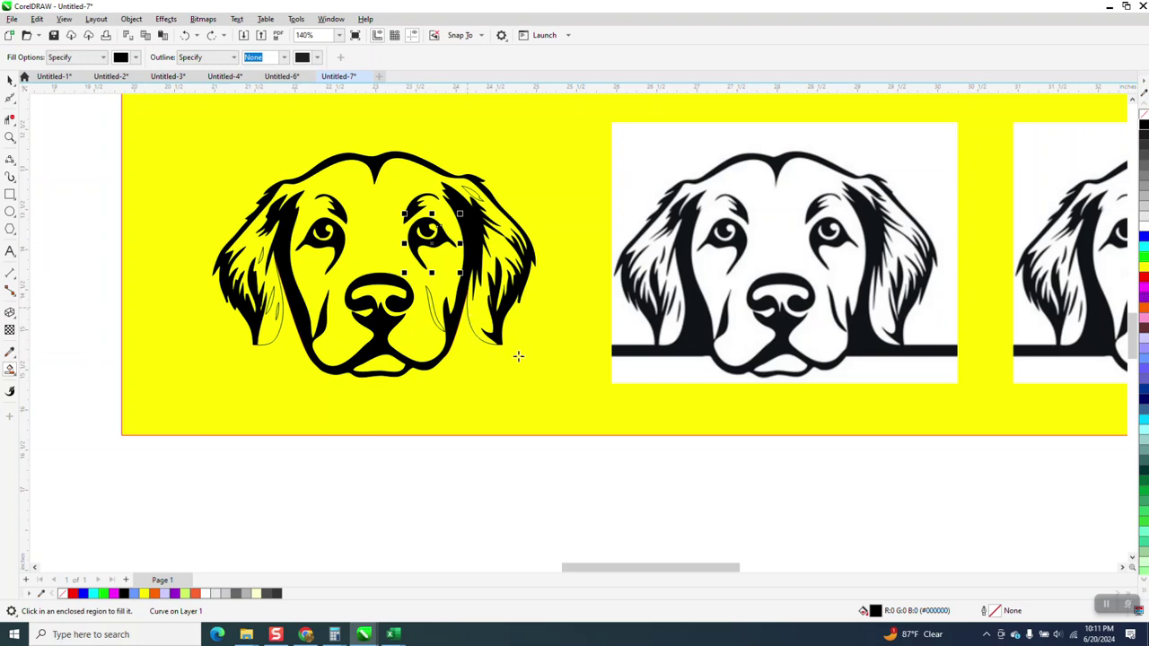
scroll(620, 325, down, 3)
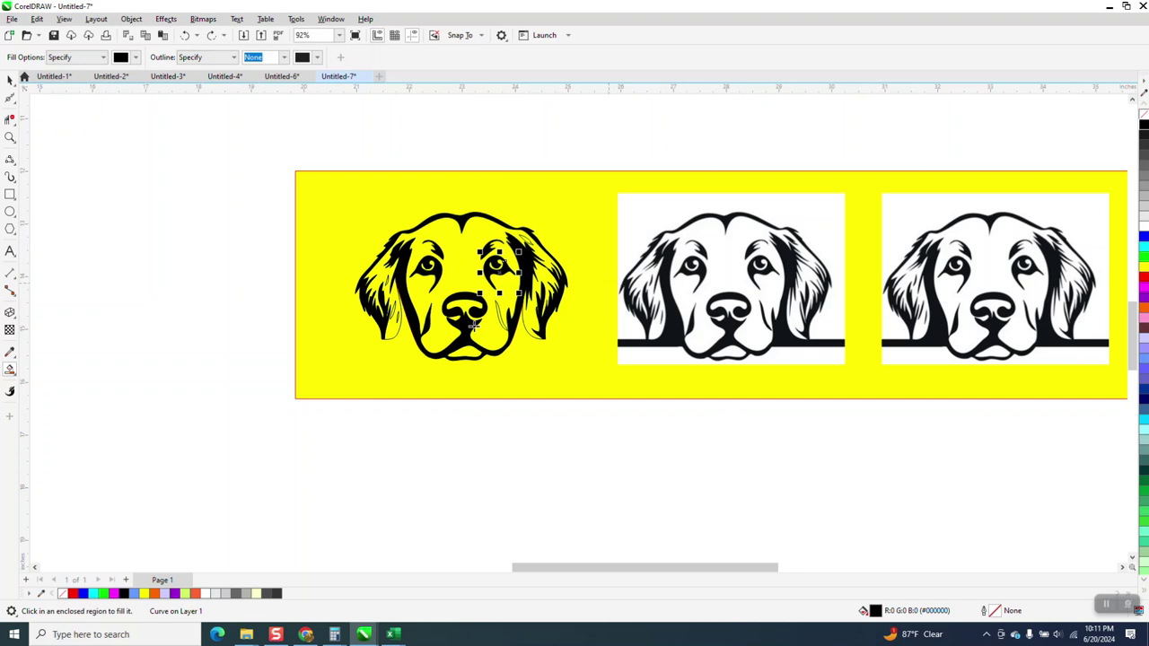
Zoom in on the ear and nose, then undo the eye, face and ear fills
click(10, 136)
drag(390, 293, 474, 348)
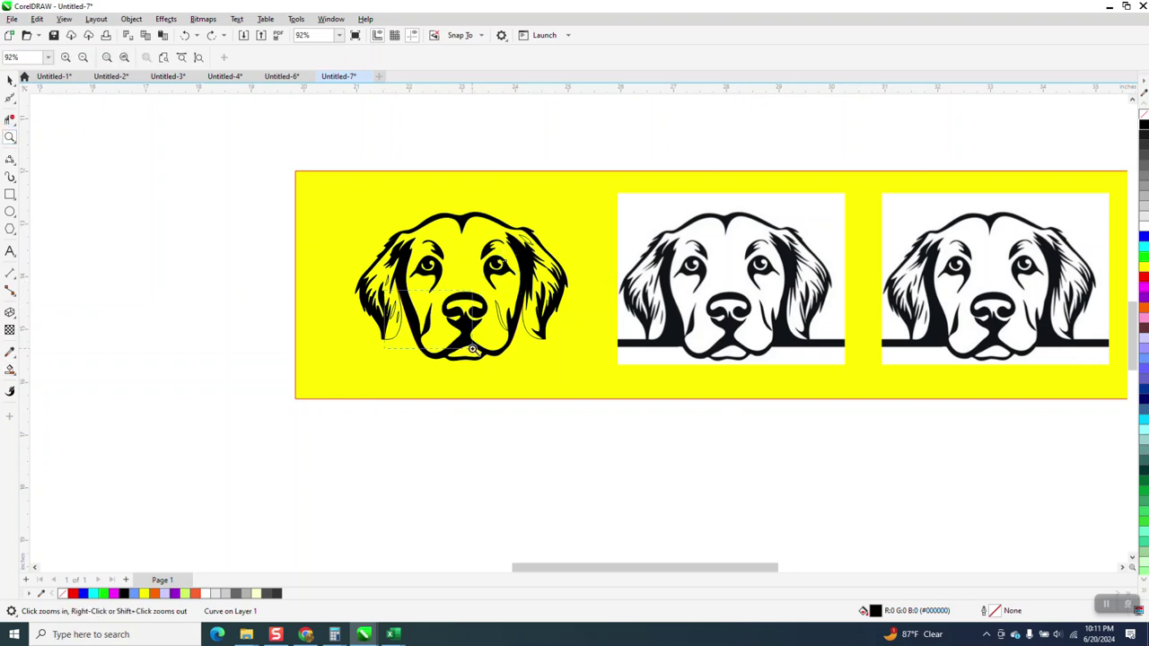
scroll(381, 286, down, 2)
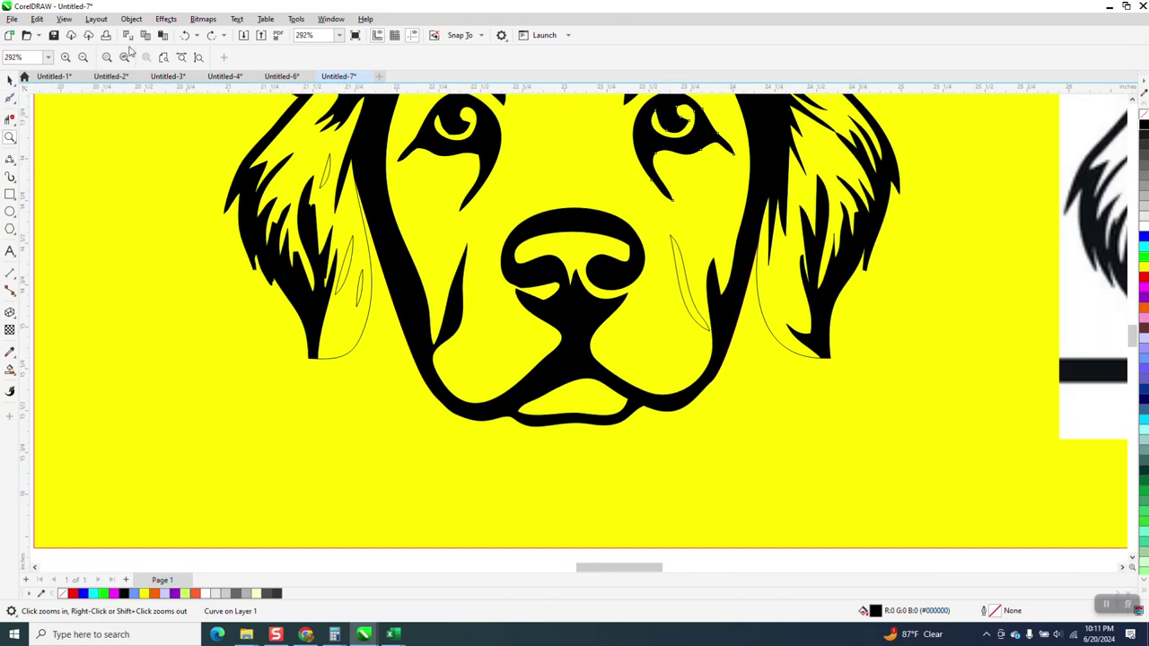
click(185, 35)
click(184, 35)
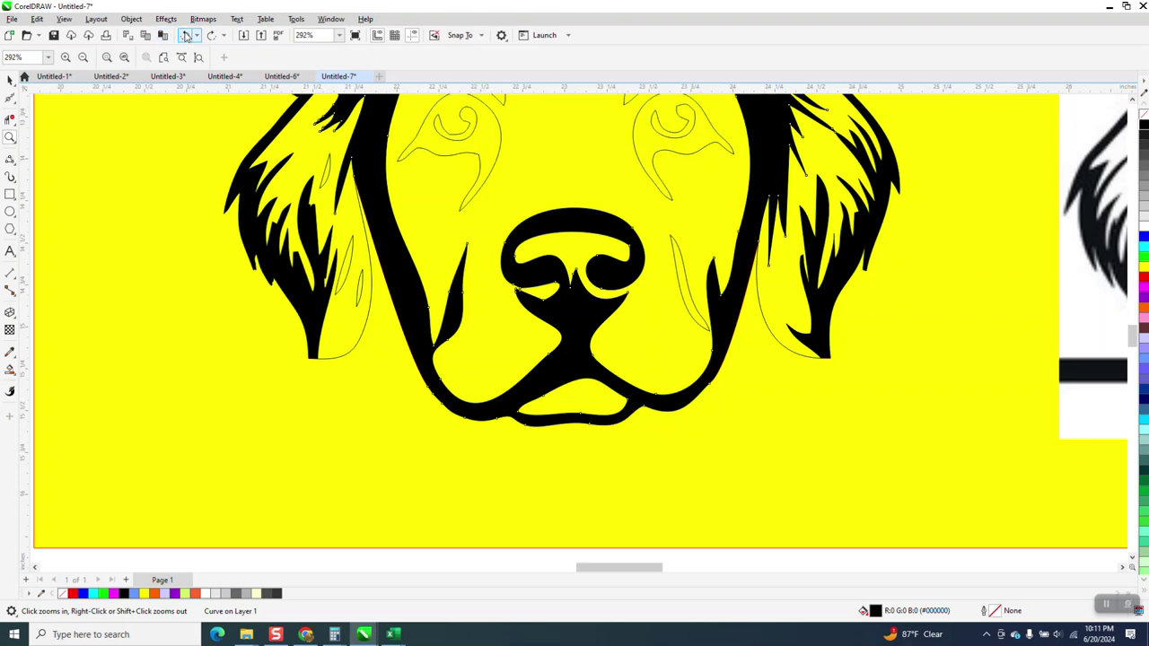
click(185, 35)
click(185, 35)
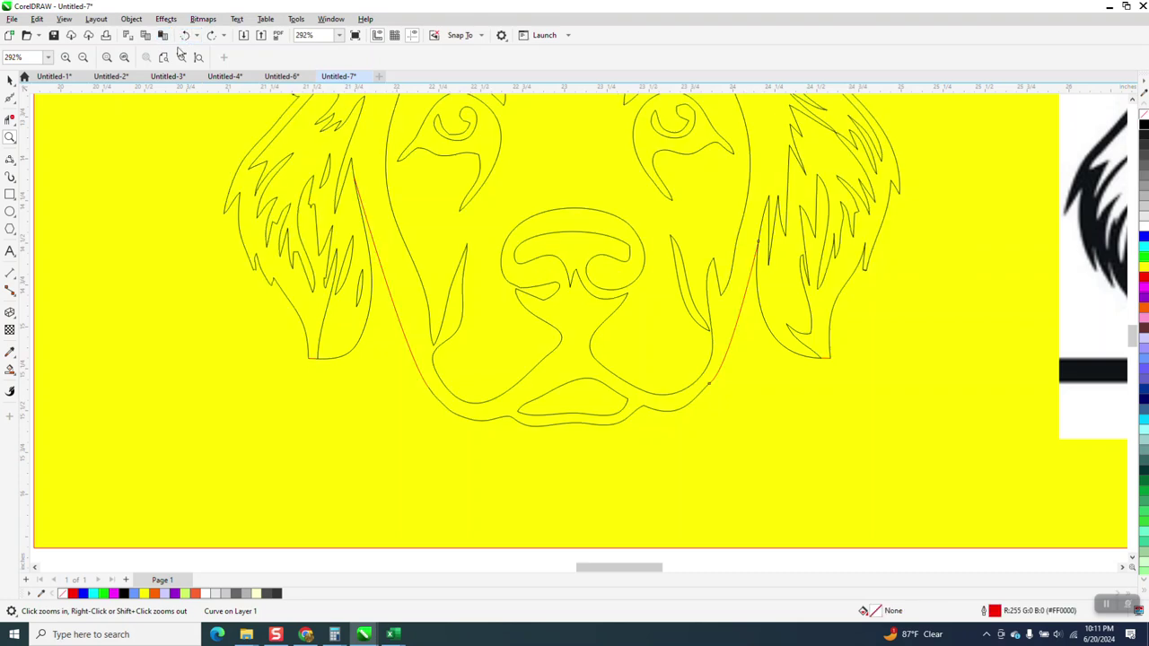
Try a black Smart Fill on the dog's face region, then undo it
click(10, 369)
click(352, 329)
scroll(354, 395, down, 4)
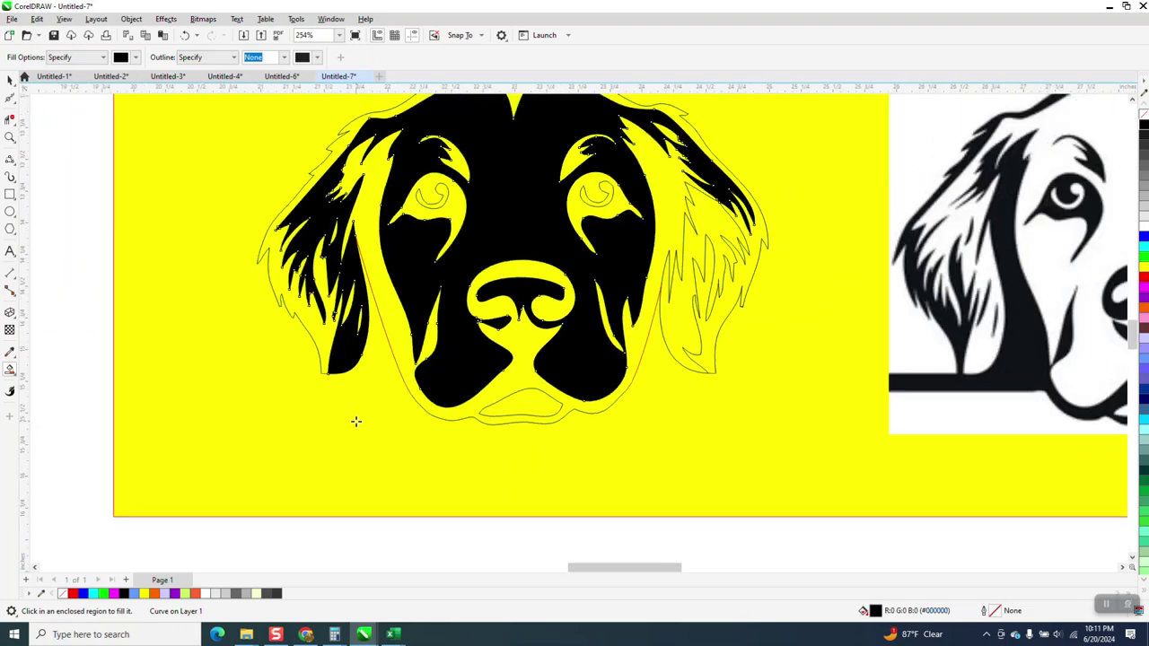
scroll(360, 407, down, 1)
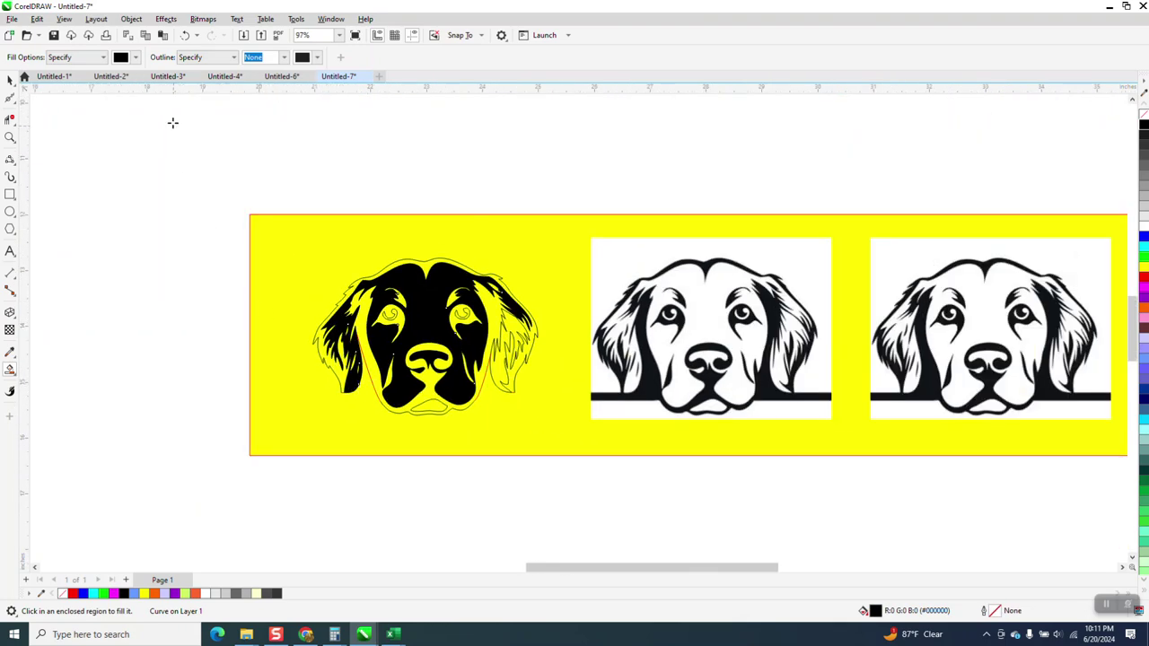
click(185, 35)
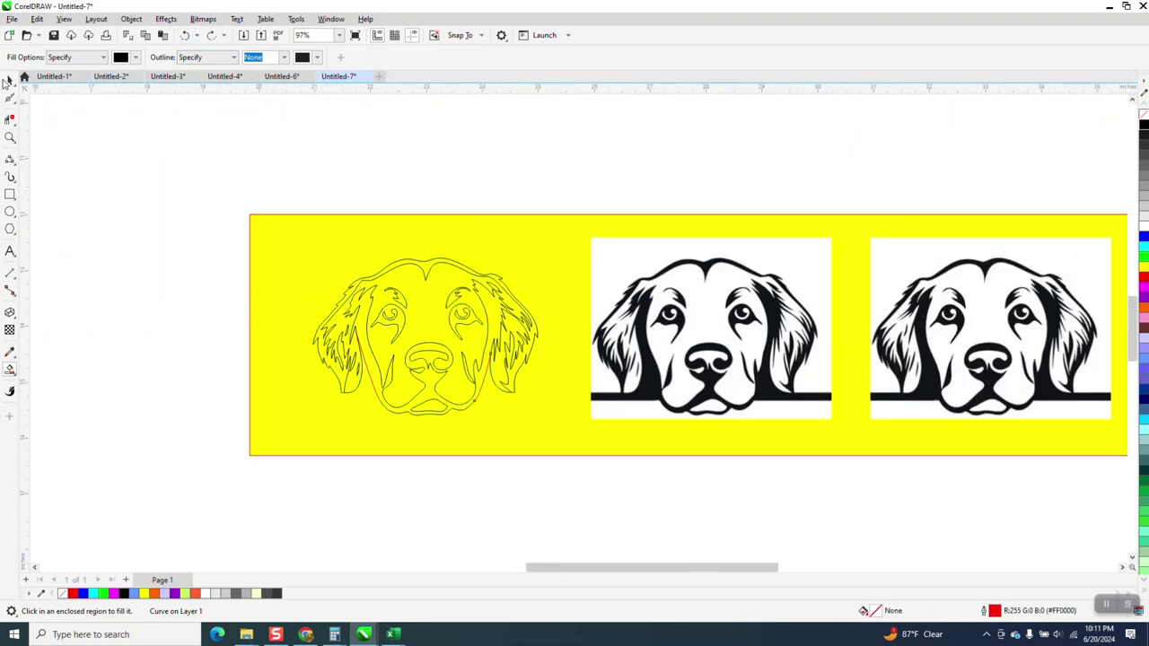
Zoom in on the left dog's lower face, then trial-delete the left ear's fur strokes and undo it
click(9, 137)
drag(318, 299, 539, 446)
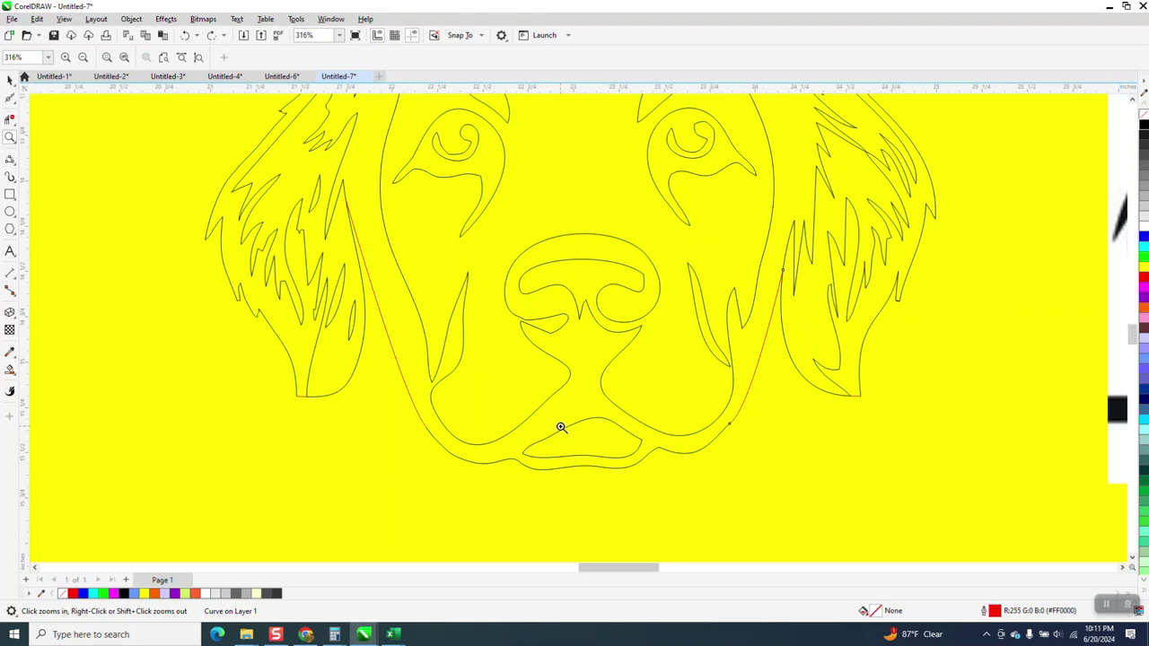
click(10, 119)
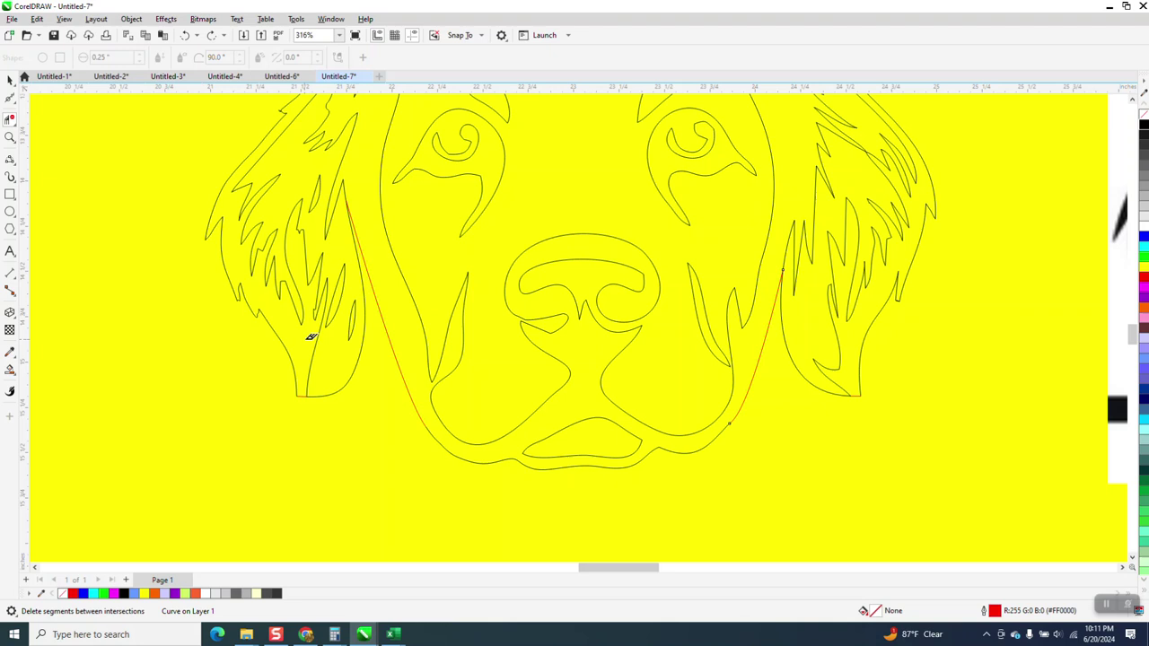
click(314, 347)
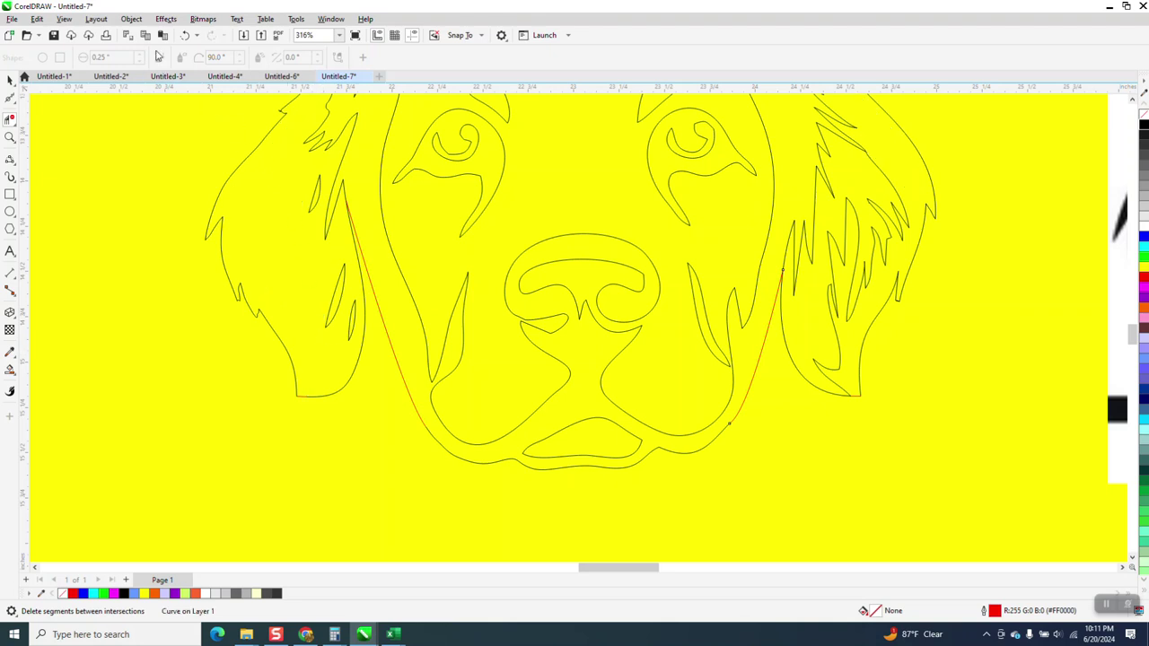
click(185, 35)
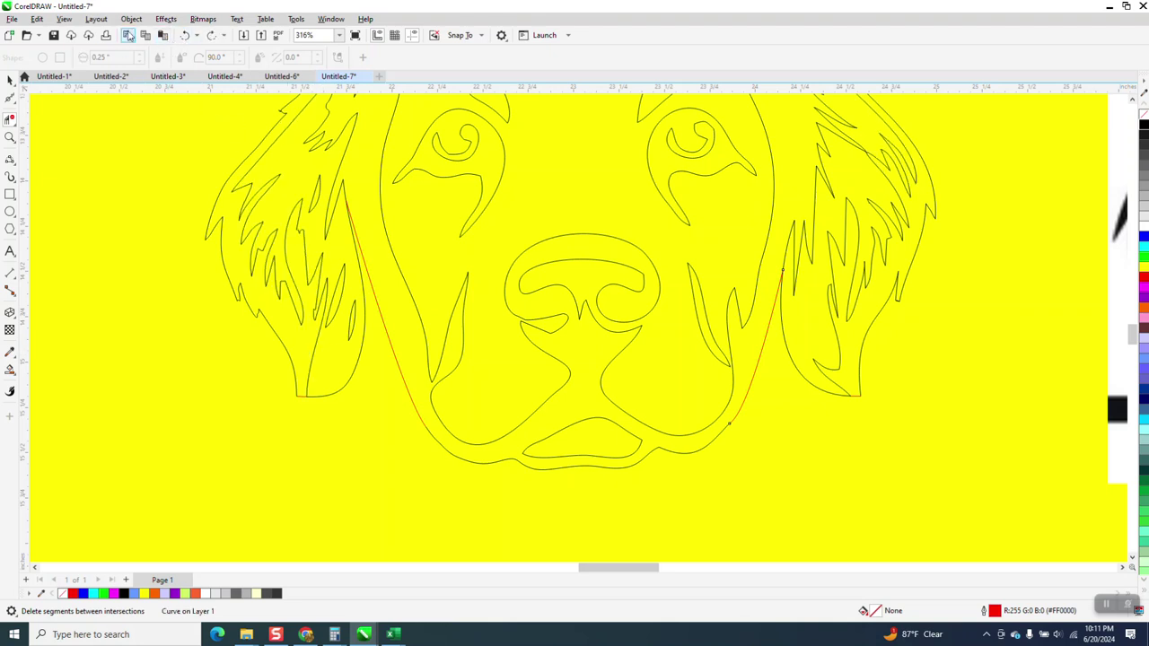
Marquee-select all pieces of the traced dog outline and check the Object menu without applying anything
click(131, 18)
mouse_move(168, 225)
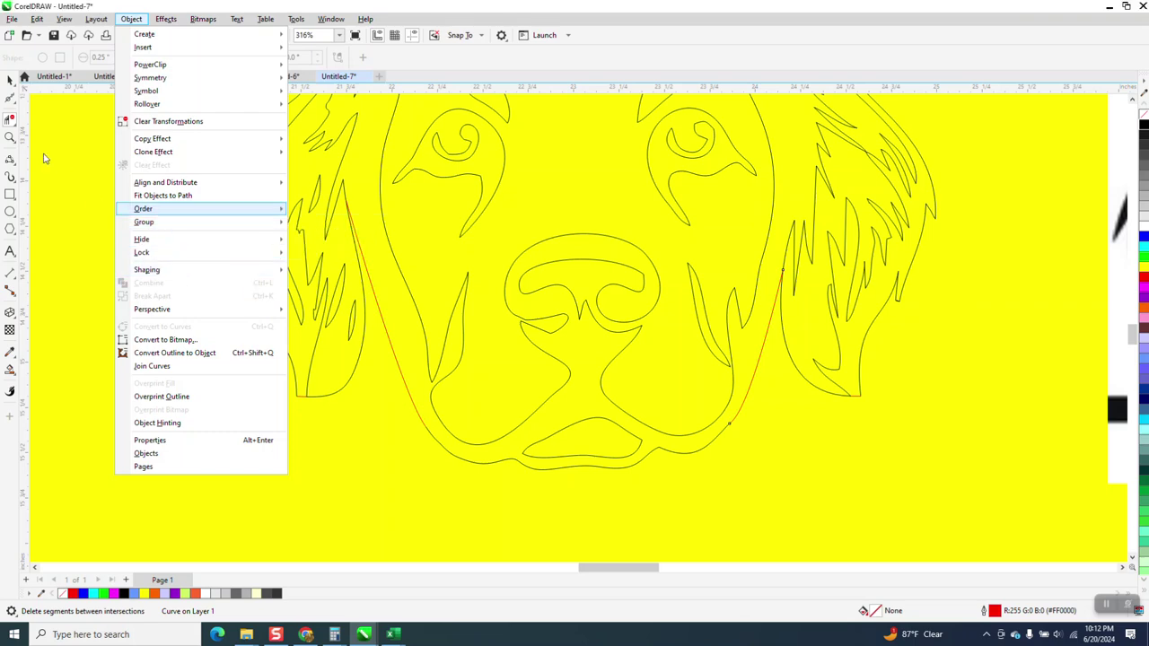
click(323, 262)
scroll(323, 263, down, 1)
scroll(324, 263, down, 3)
key(space)
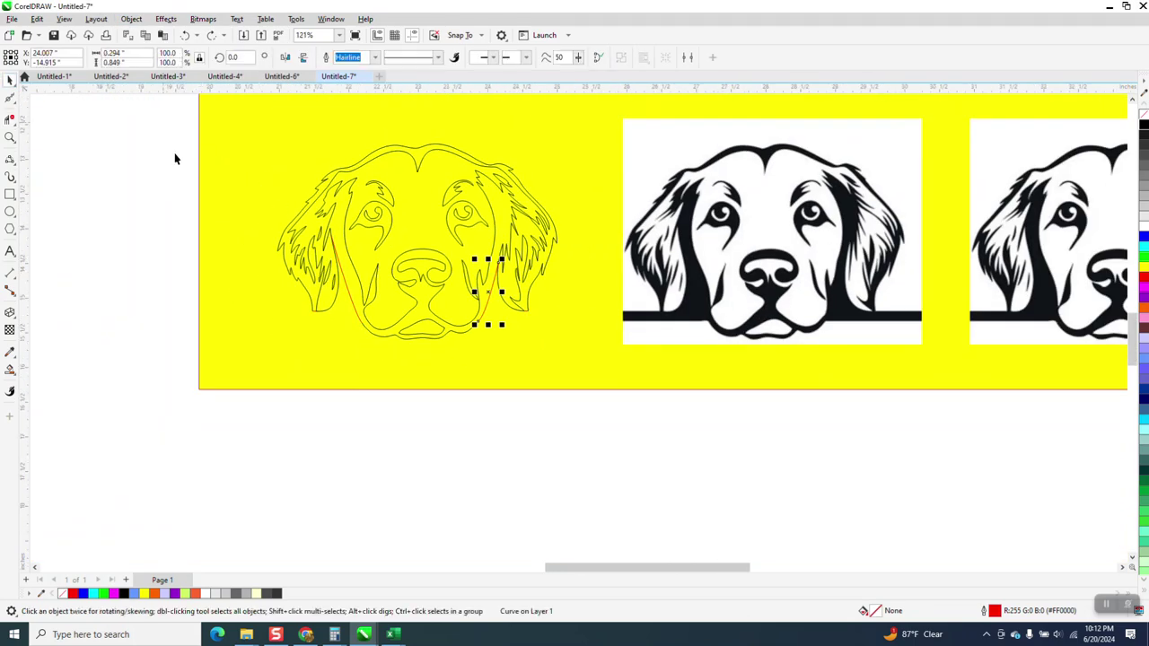
drag(163, 122, 656, 357)
click(131, 19)
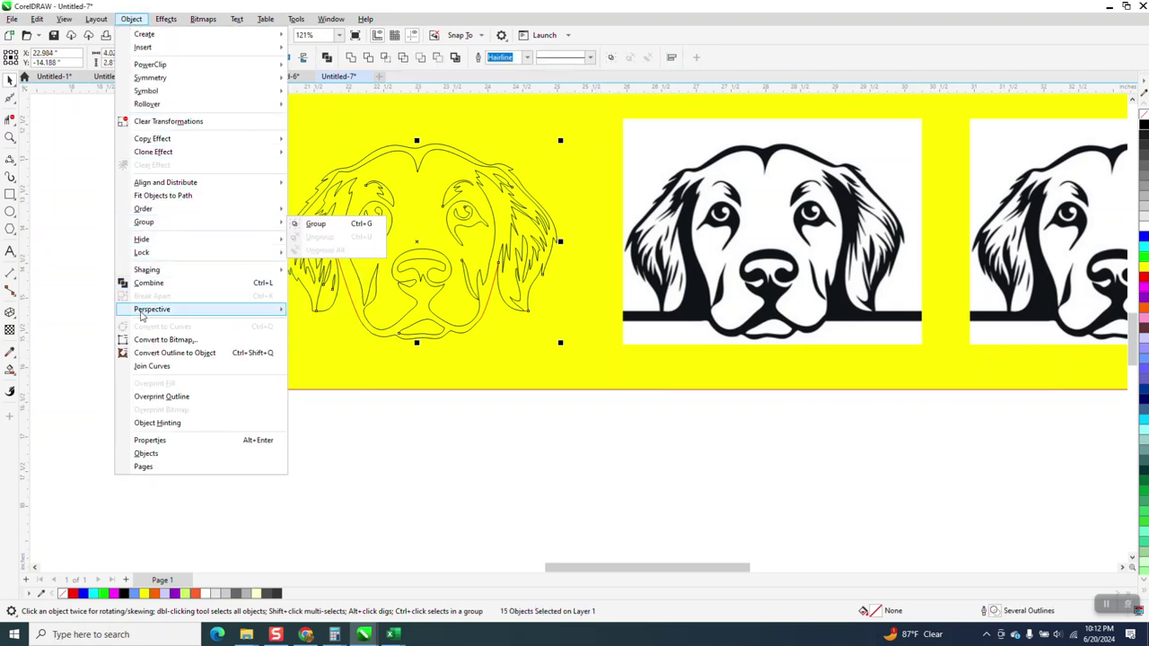
click(336, 432)
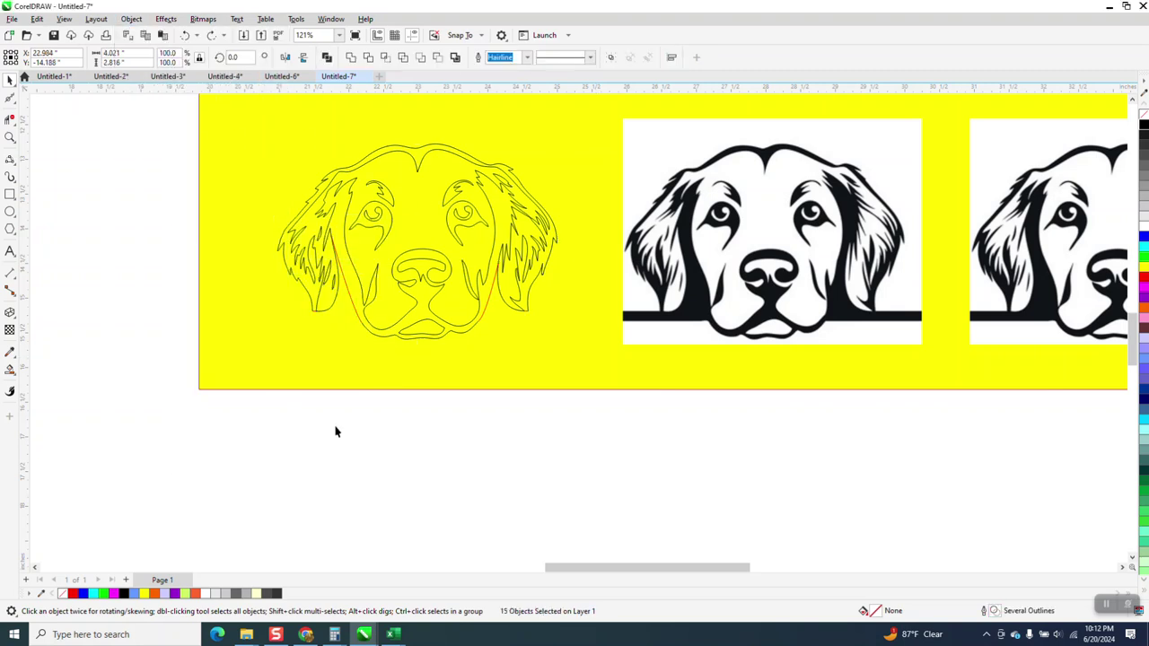
Zoom on the lower face and trim the inner line segments of the left and right ears
click(10, 138)
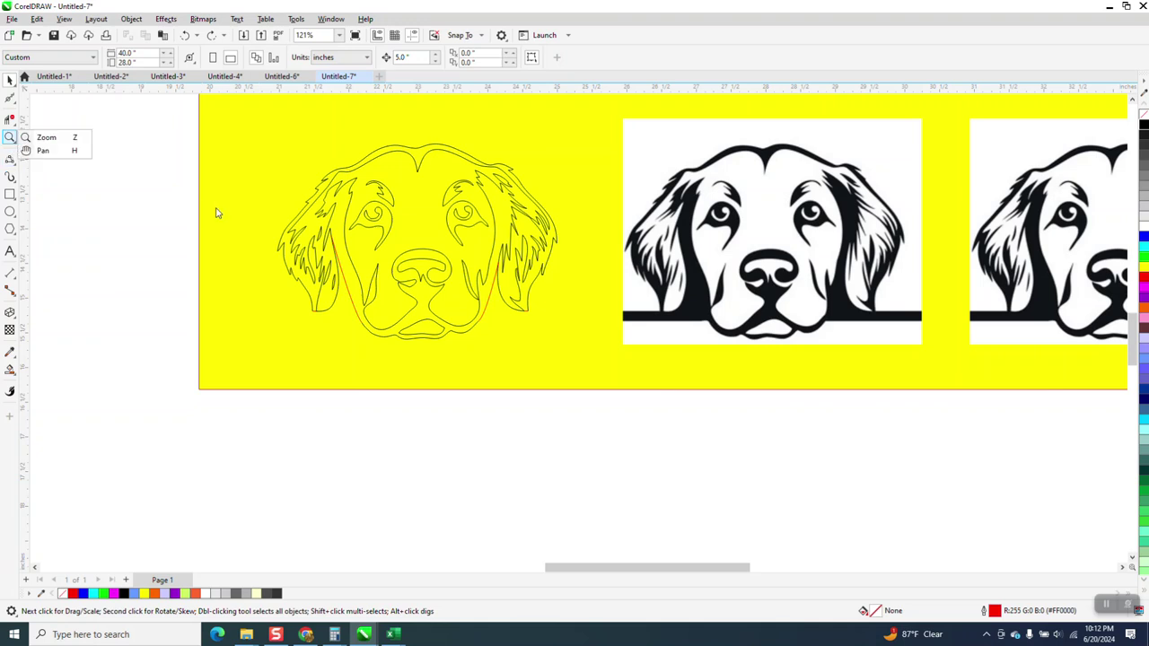
click(45, 137)
click(603, 401)
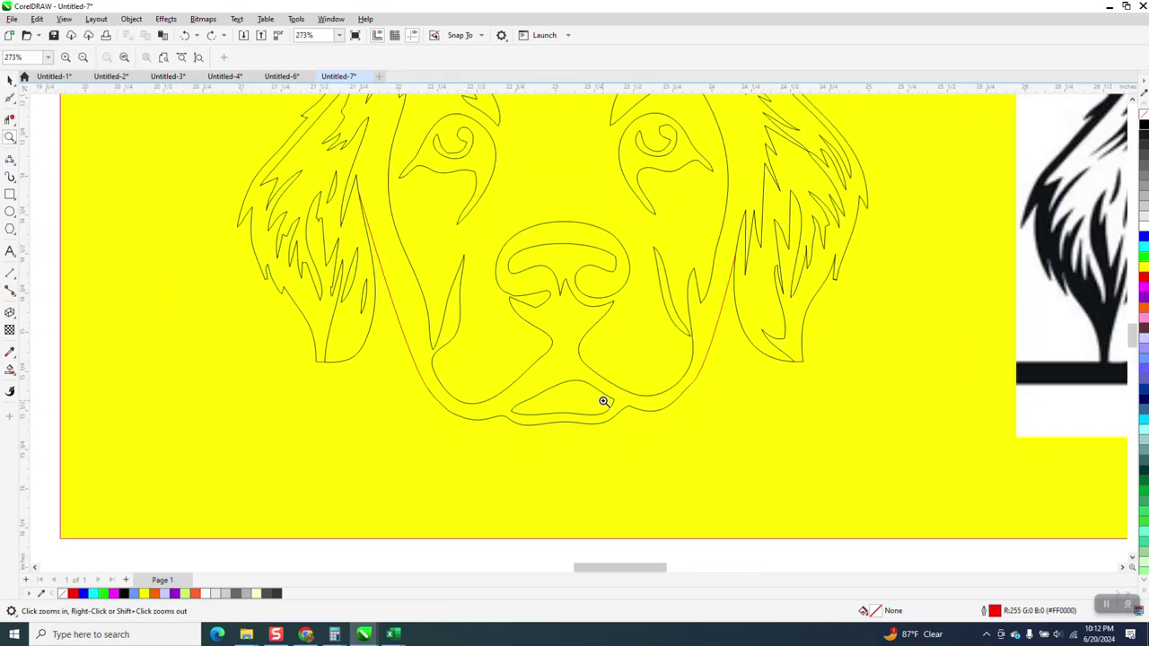
click(11, 120)
click(379, 343)
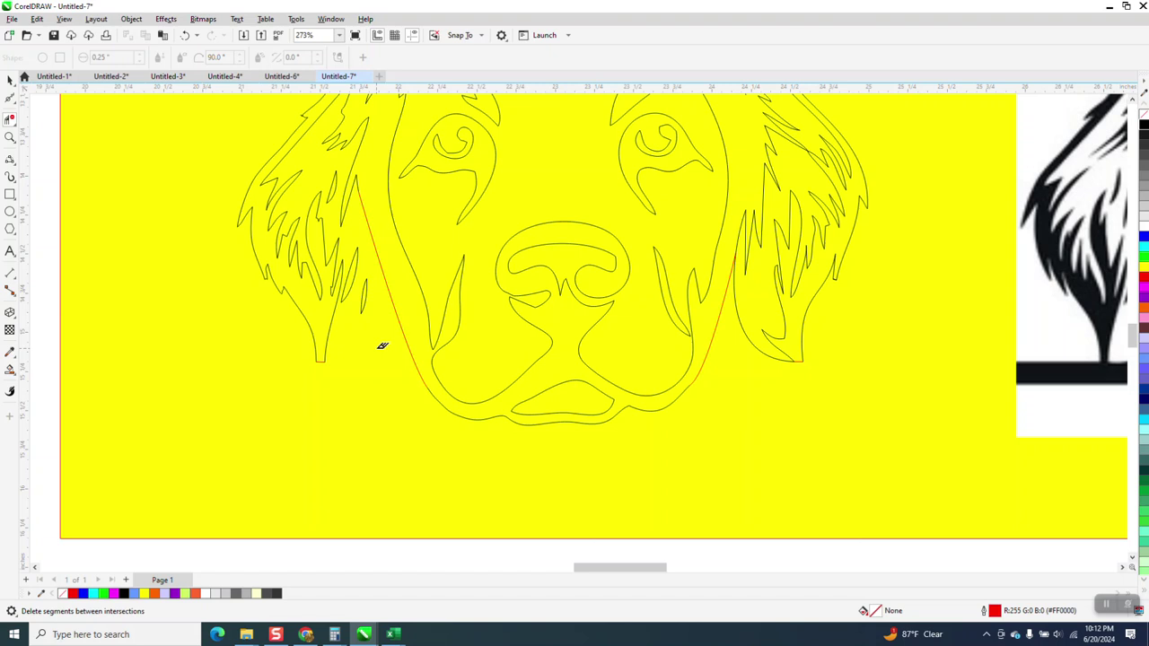
click(747, 332)
click(10, 369)
click(316, 315)
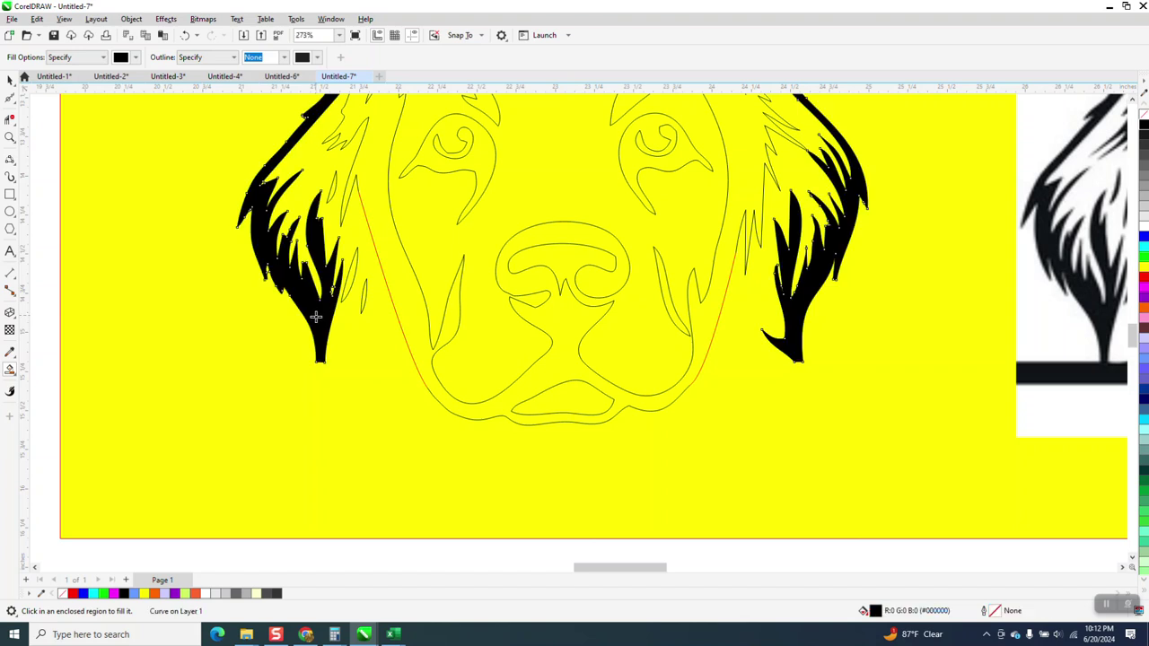
click(413, 289)
scroll(446, 464, down, 1)
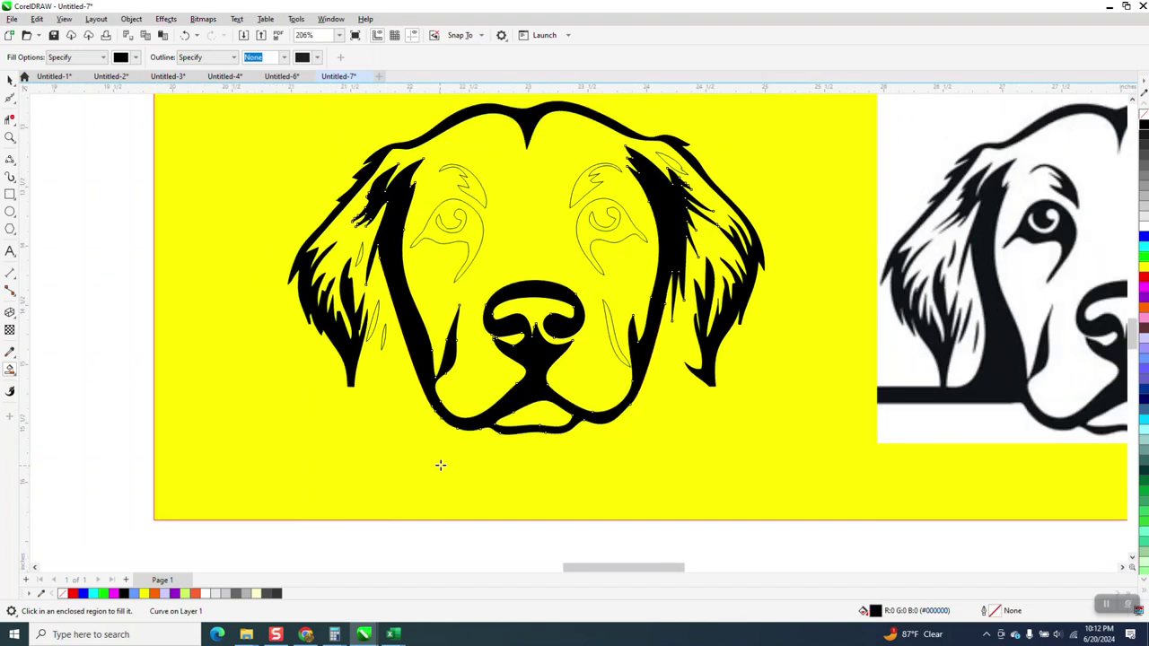
click(359, 259)
click(373, 316)
click(382, 336)
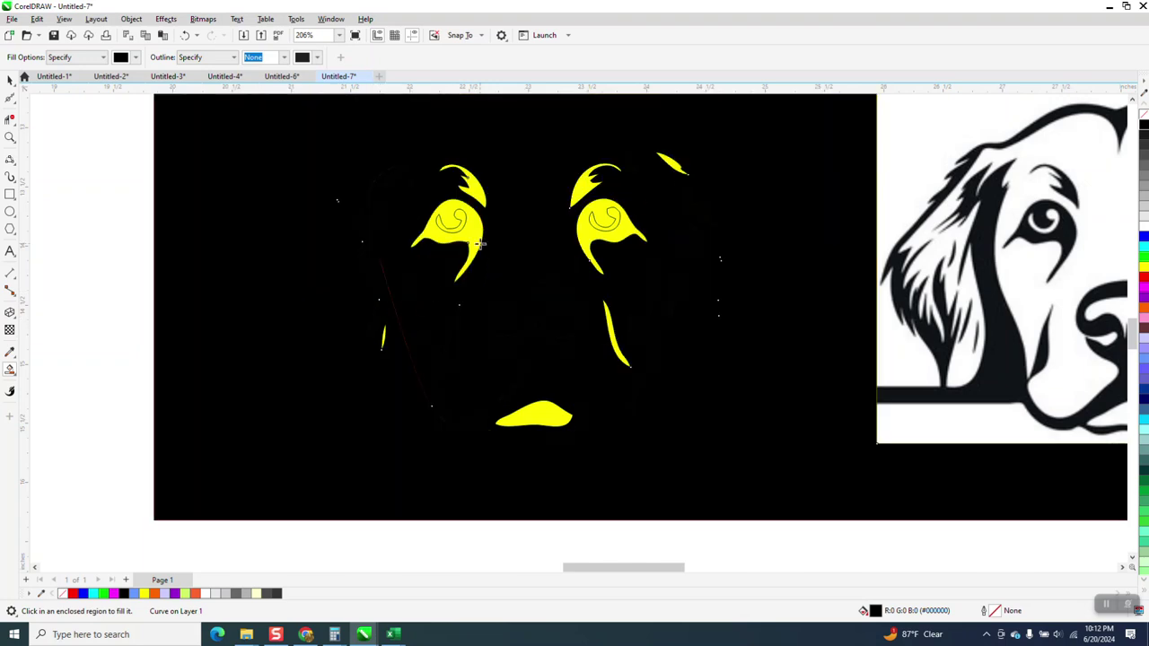
click(186, 35)
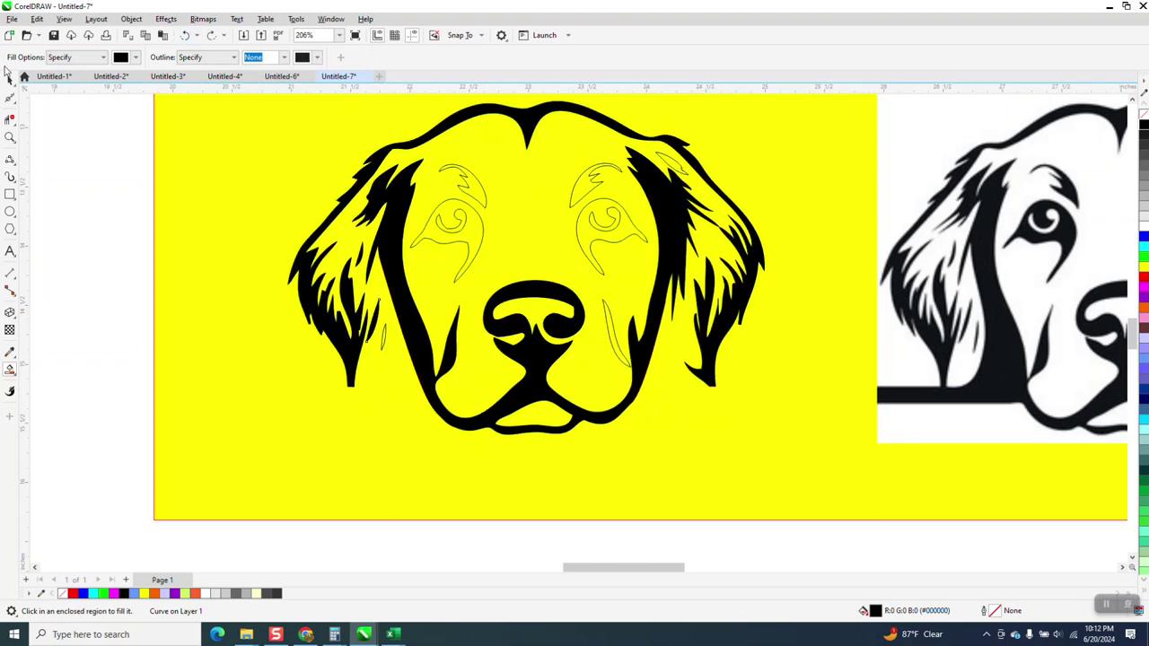
click(10, 79)
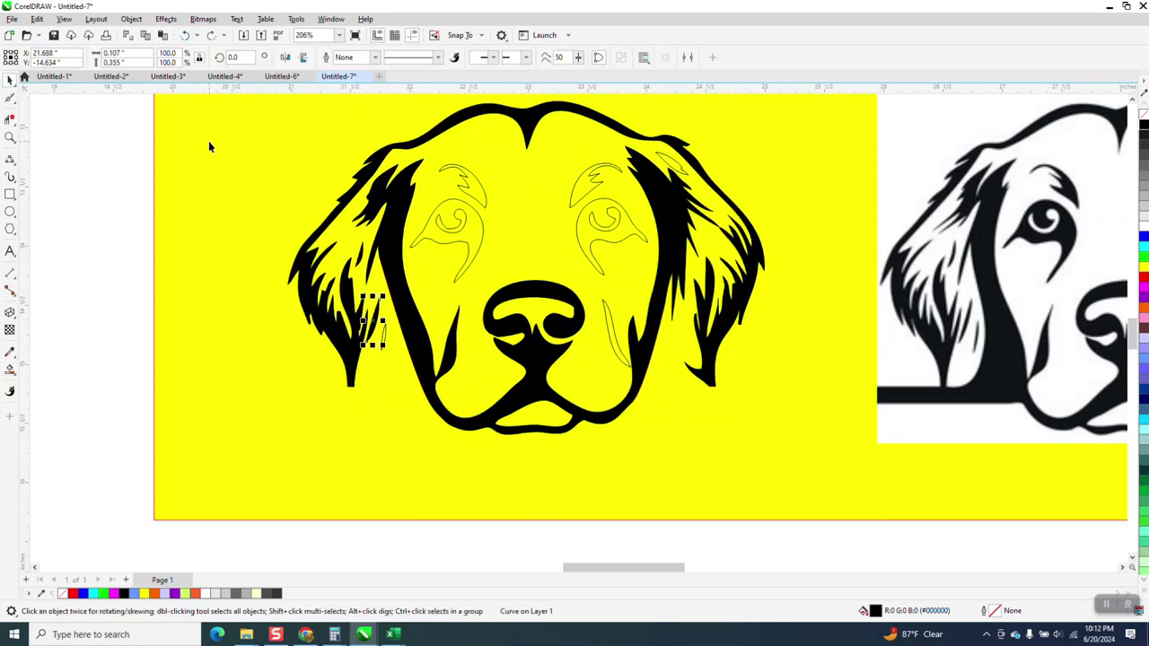
click(185, 36)
click(186, 36)
click(186, 36)
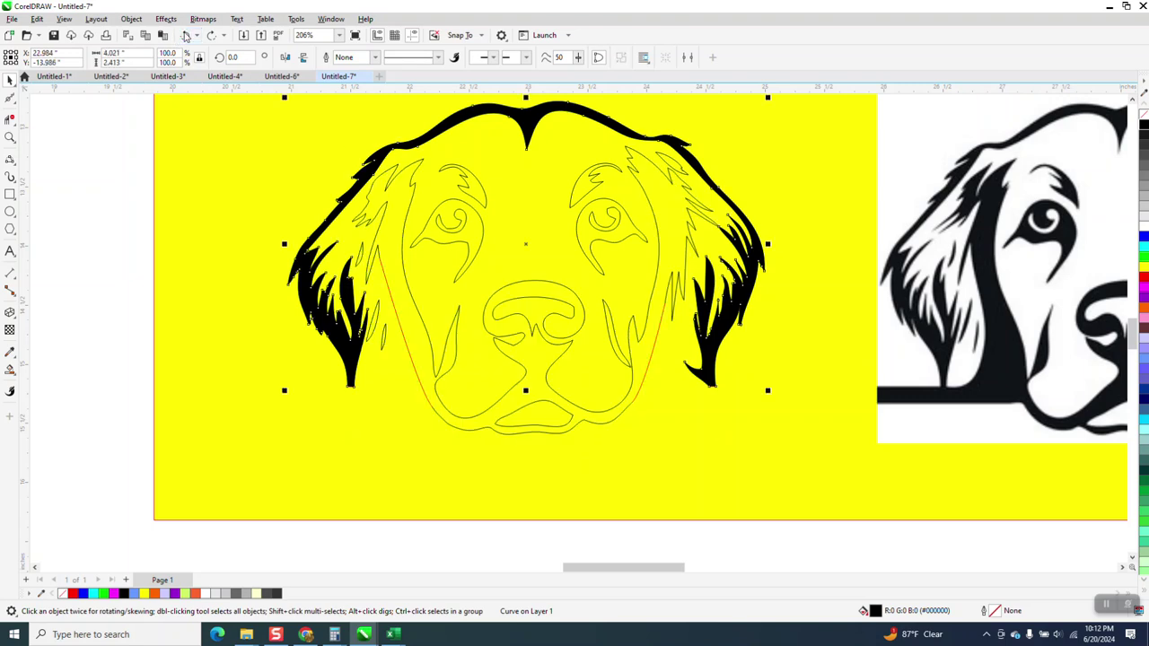
click(186, 36)
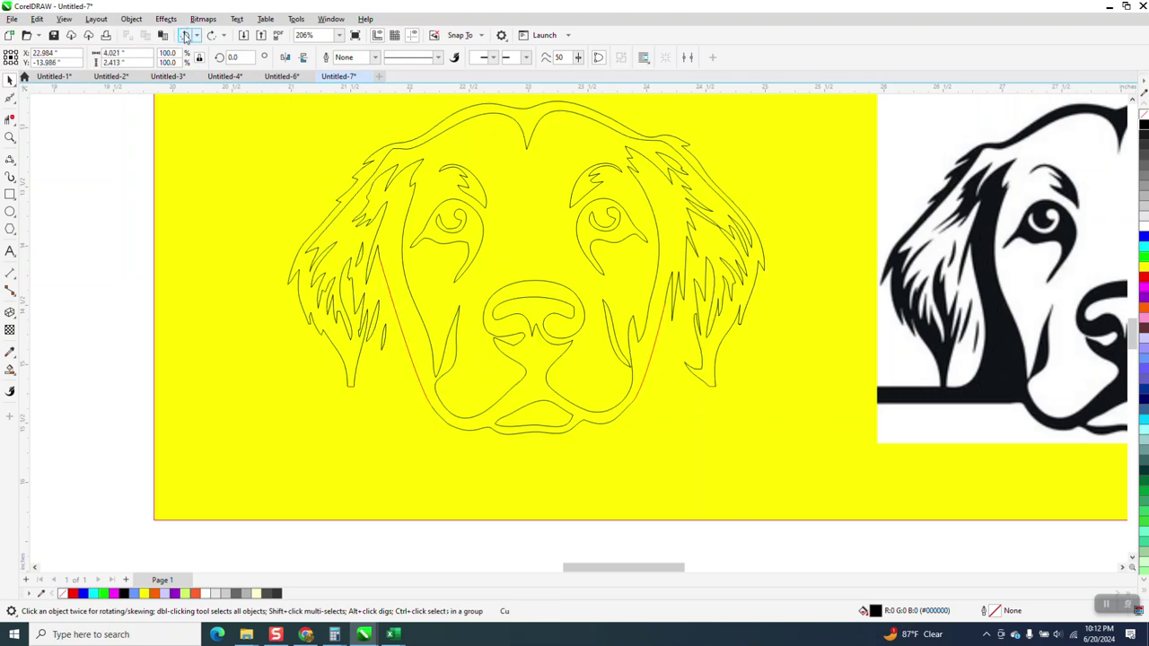
Drag the left ear curve's node up onto the red line and bow its bottom segment outward
click(10, 137)
drag(458, 377, 463, 381)
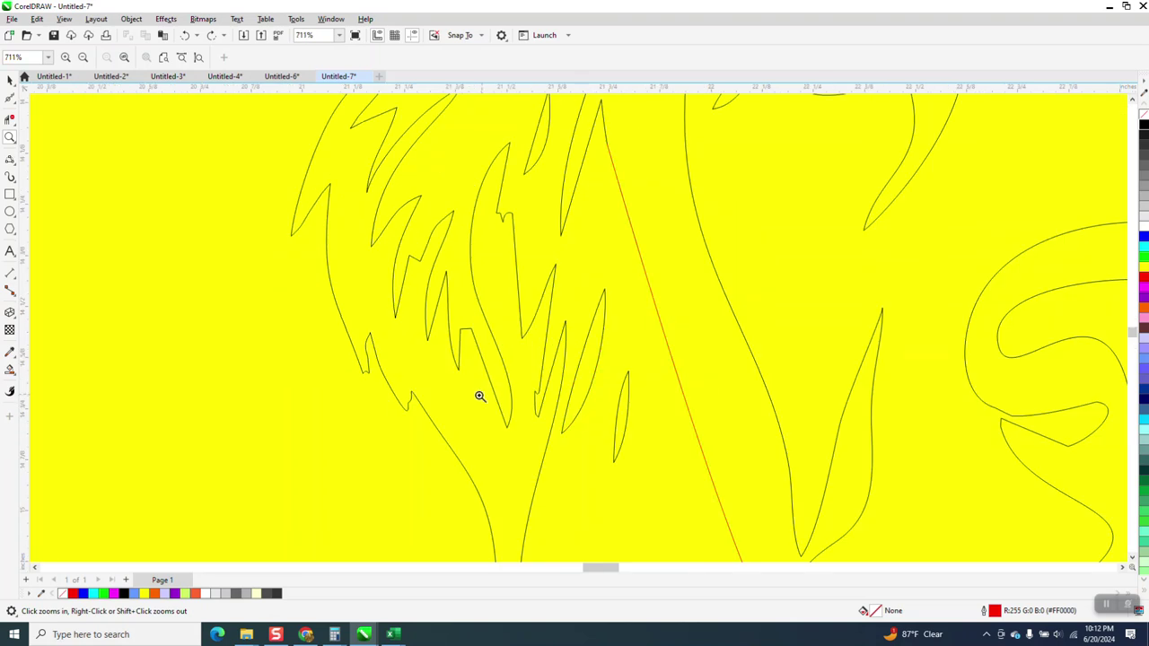
key(space)
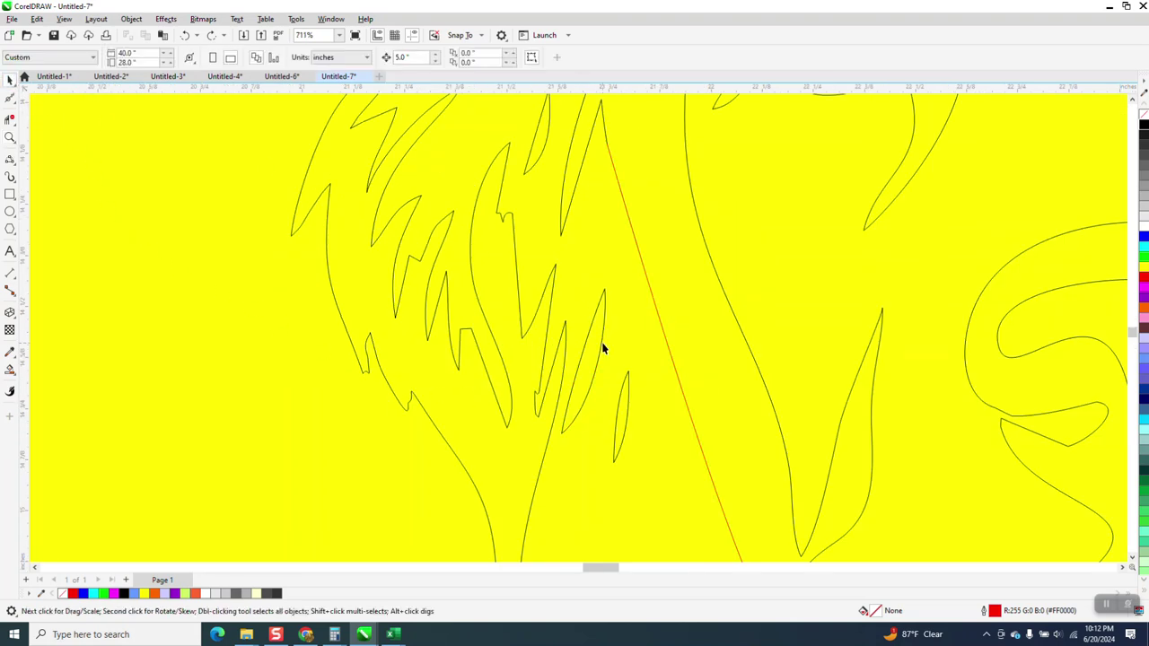
click(17, 107)
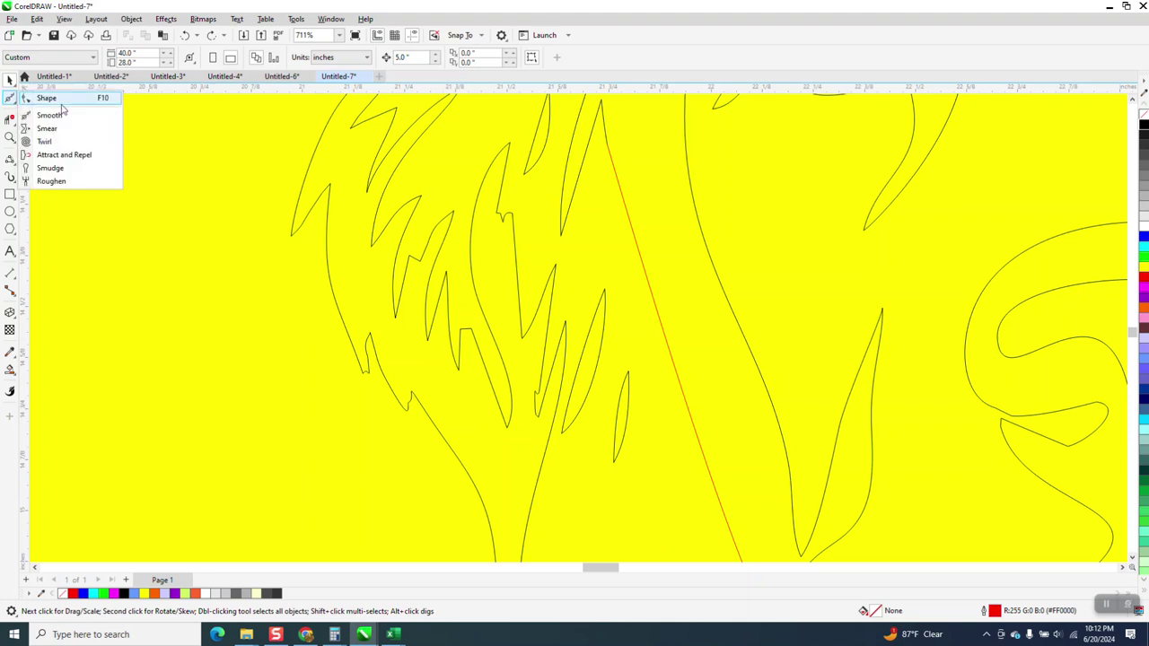
click(45, 98)
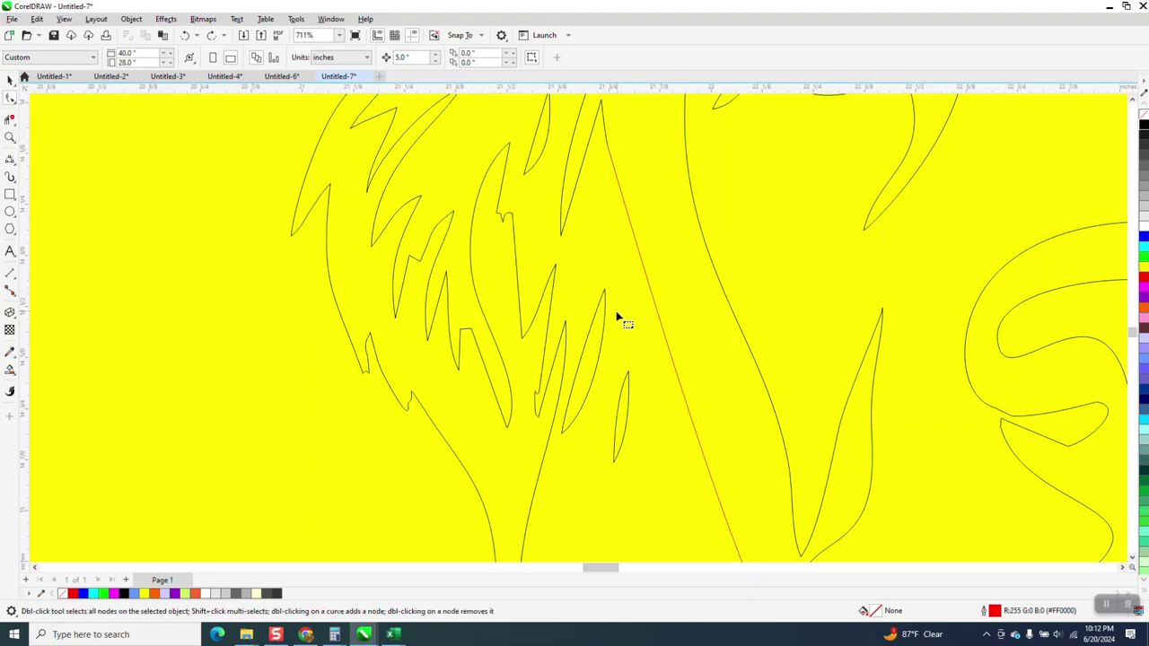
click(566, 336)
drag(566, 324, 635, 225)
scroll(595, 410, down, 2)
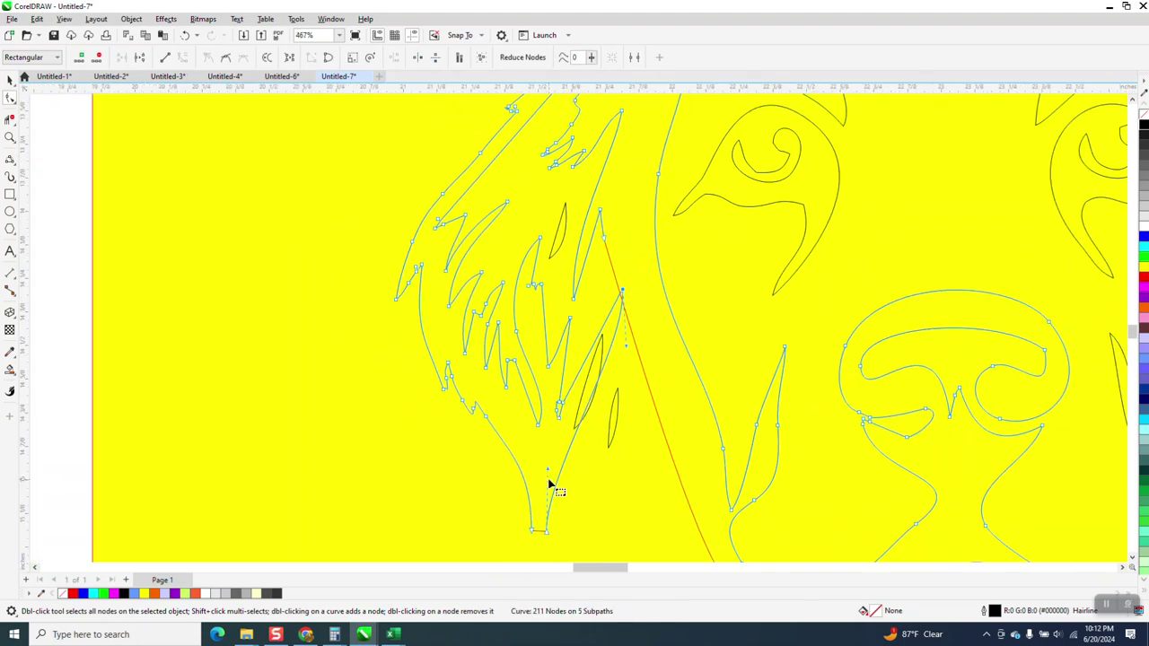
drag(549, 472, 641, 508)
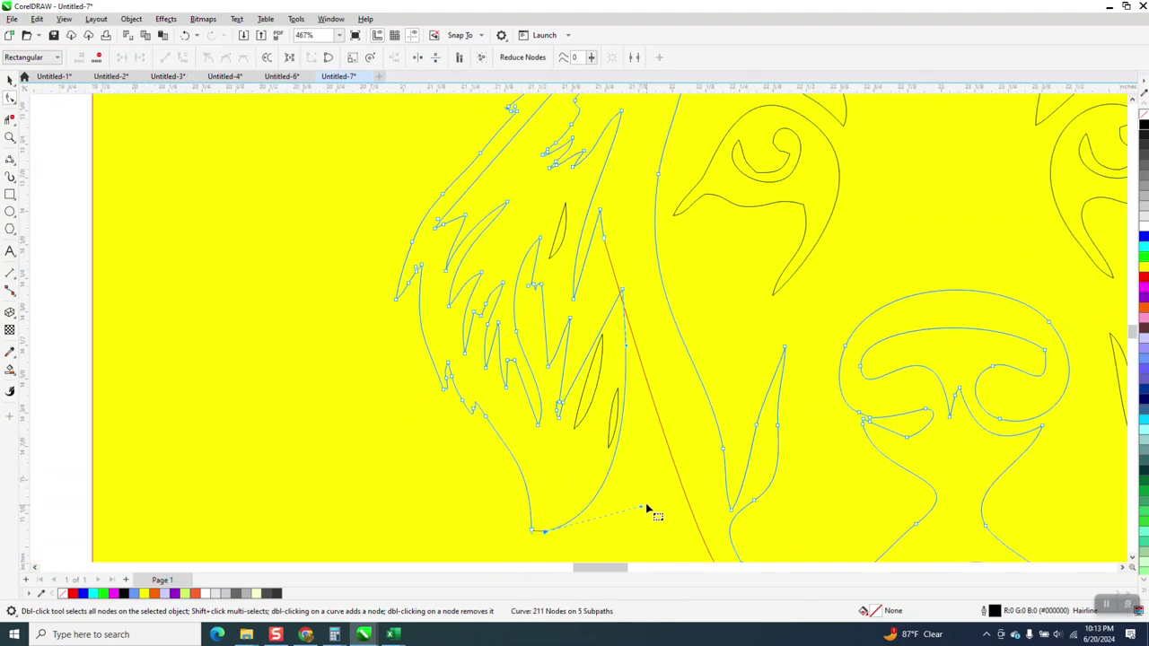
click(10, 138)
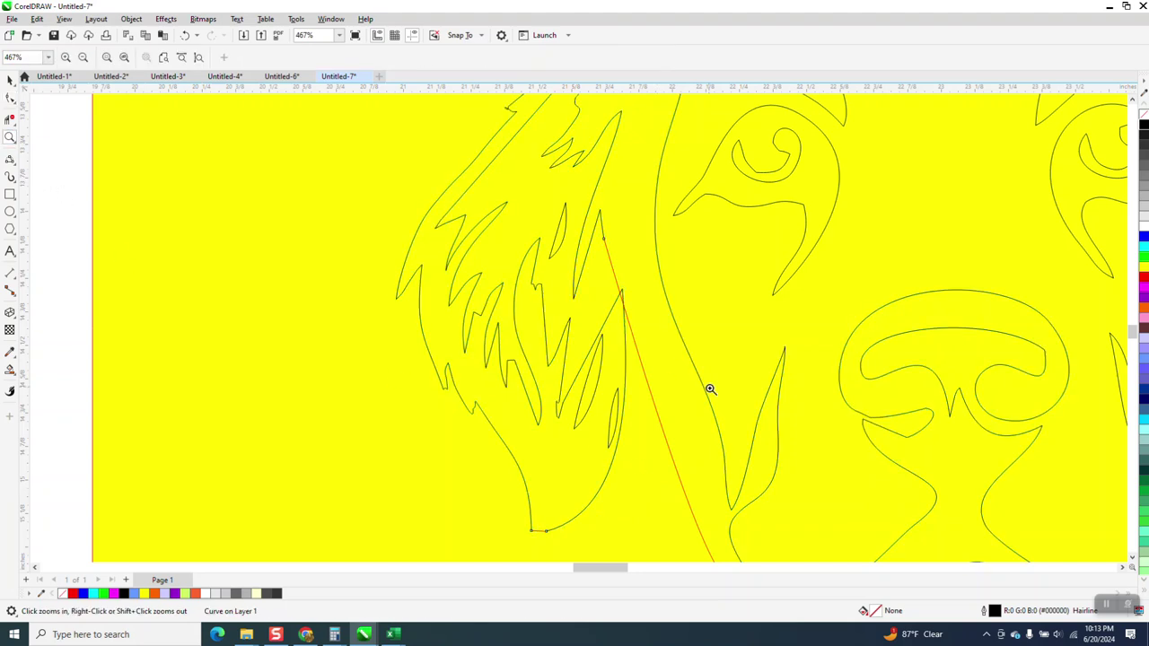
scroll(588, 399, up, 10)
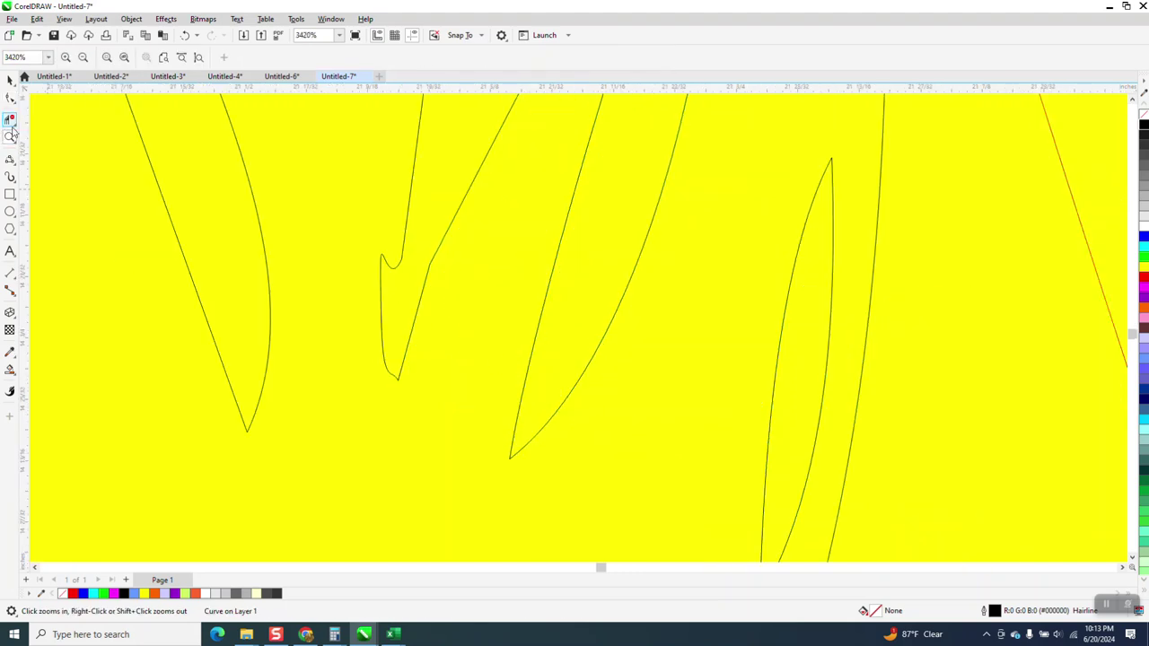
Brush the hooked hair-strand tips and spiky strand in the left ear smooth with the Smooth tool
click(12, 100)
click(17, 106)
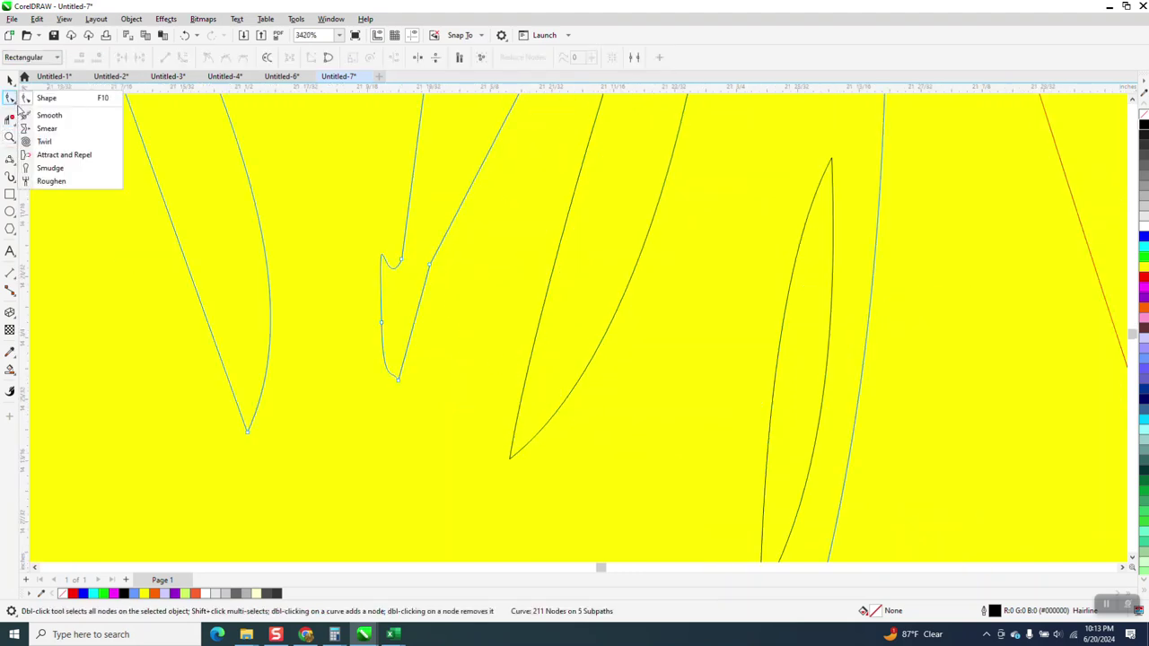
click(45, 115)
mouse_move(397, 263)
mouse_down()
mouse_move(423, 364)
mouse_move(464, 398)
mouse_up()
scroll(571, 452, down, 4)
scroll(571, 452, down, 1)
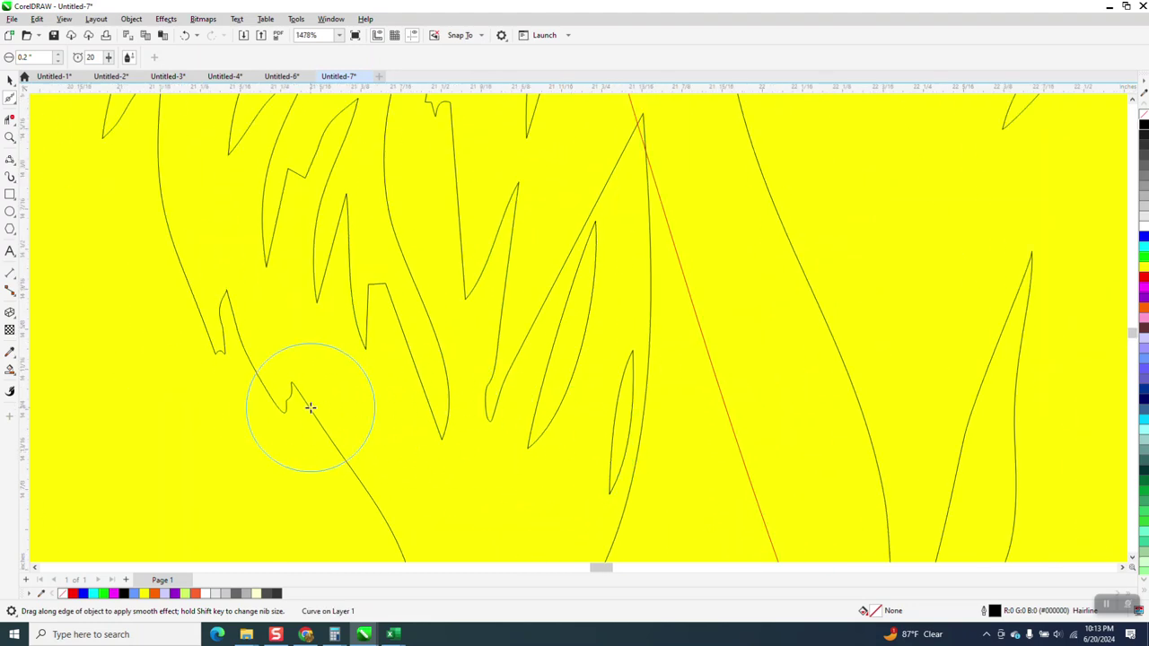
drag(308, 404, 275, 398)
mouse_move(215, 350)
mouse_down()
mouse_move(279, 398)
mouse_move(213, 346)
mouse_move(312, 403)
mouse_up()
scroll(413, 302, down, 3)
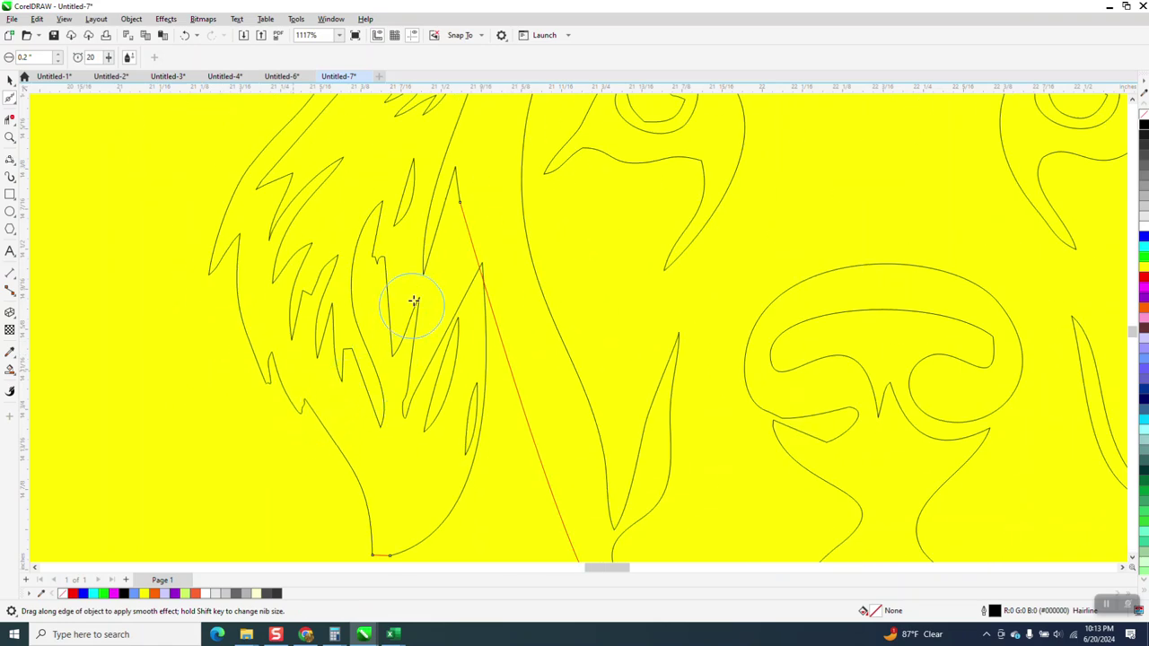
mouse_move(413, 302)
mouse_down()
mouse_move(386, 256)
mouse_move(380, 275)
mouse_up()
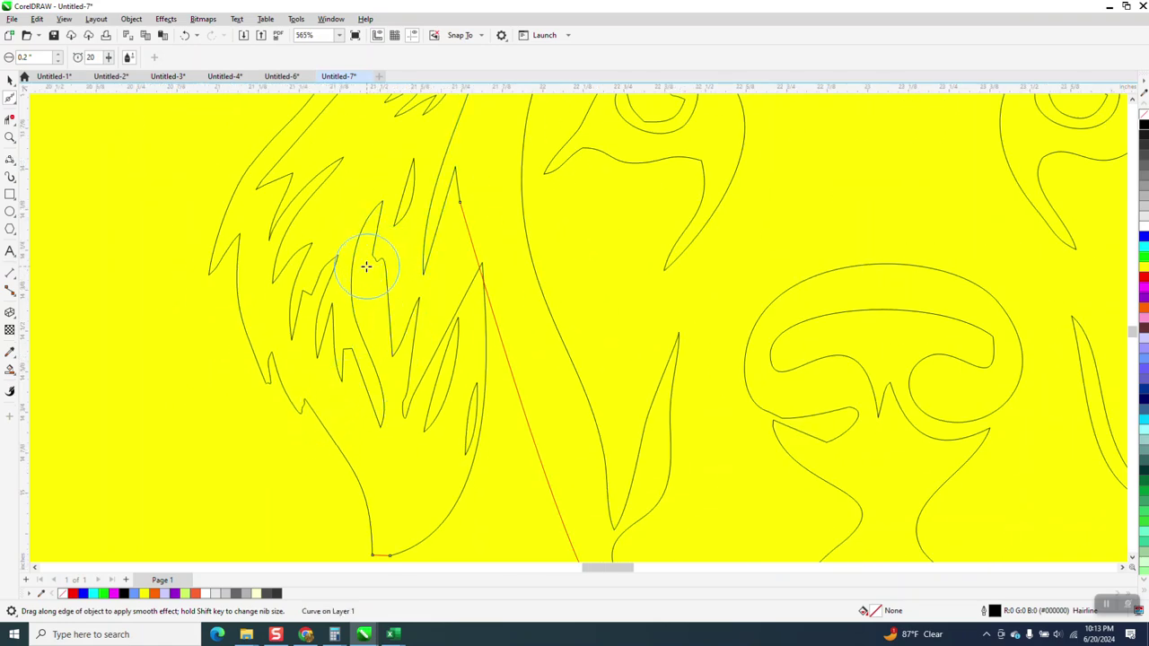
scroll(364, 261, down, 1)
Zoom on the spiky strand and delete its tip segment past the red line
click(9, 137)
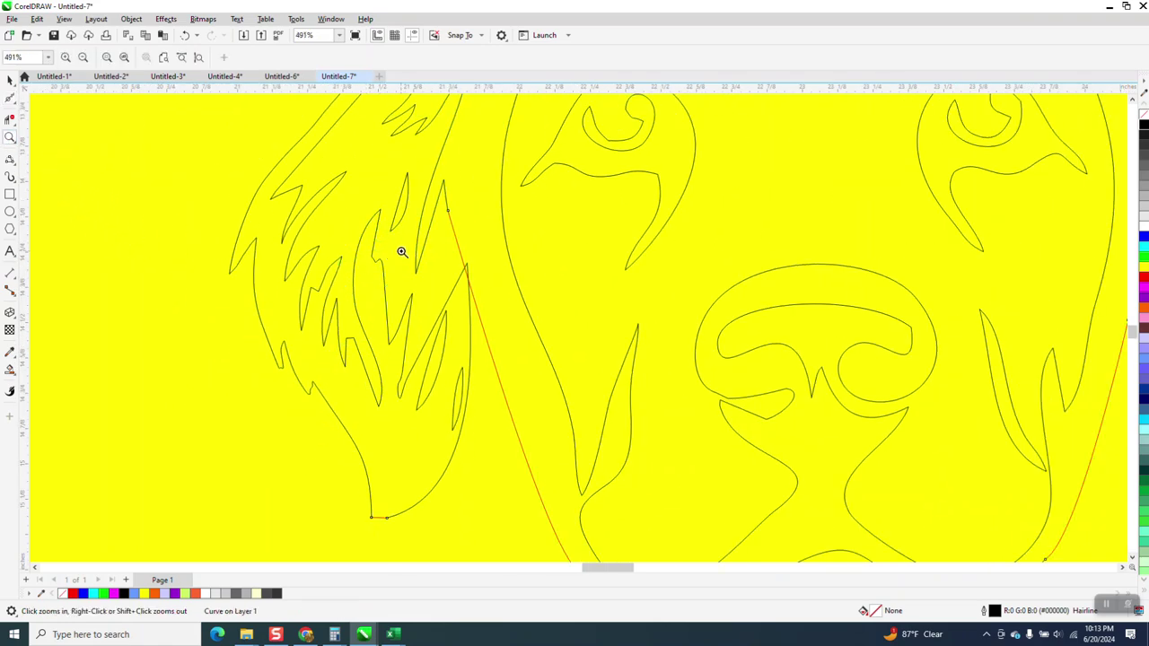
drag(401, 252, 516, 310)
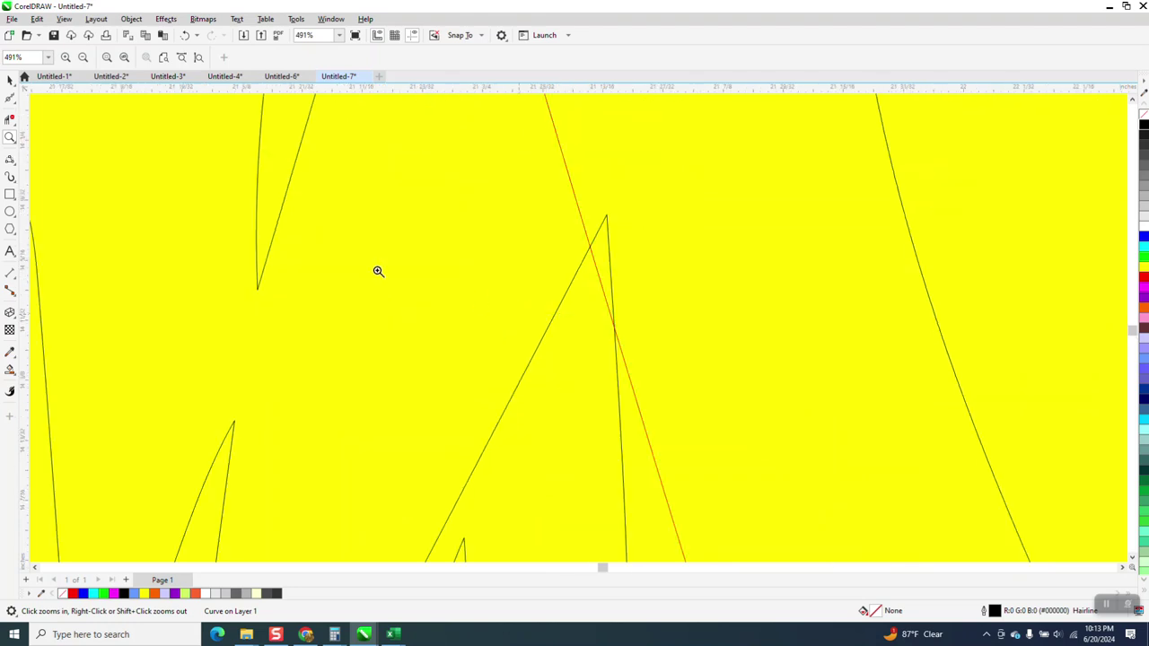
click(610, 241)
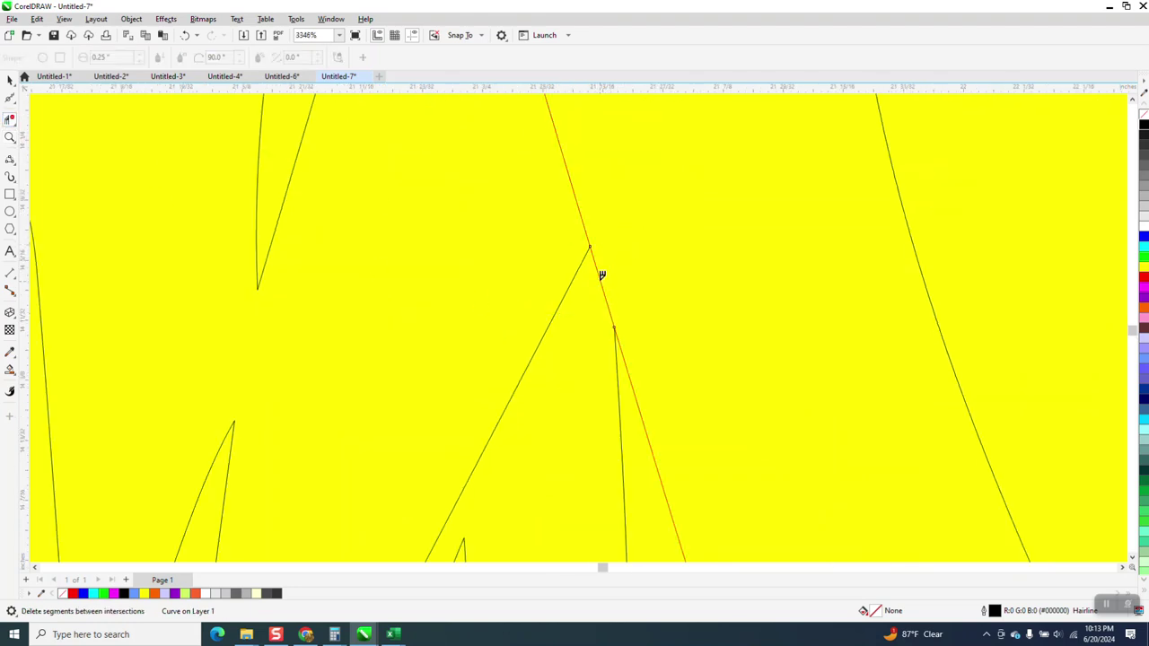
scroll(605, 286, down, 12)
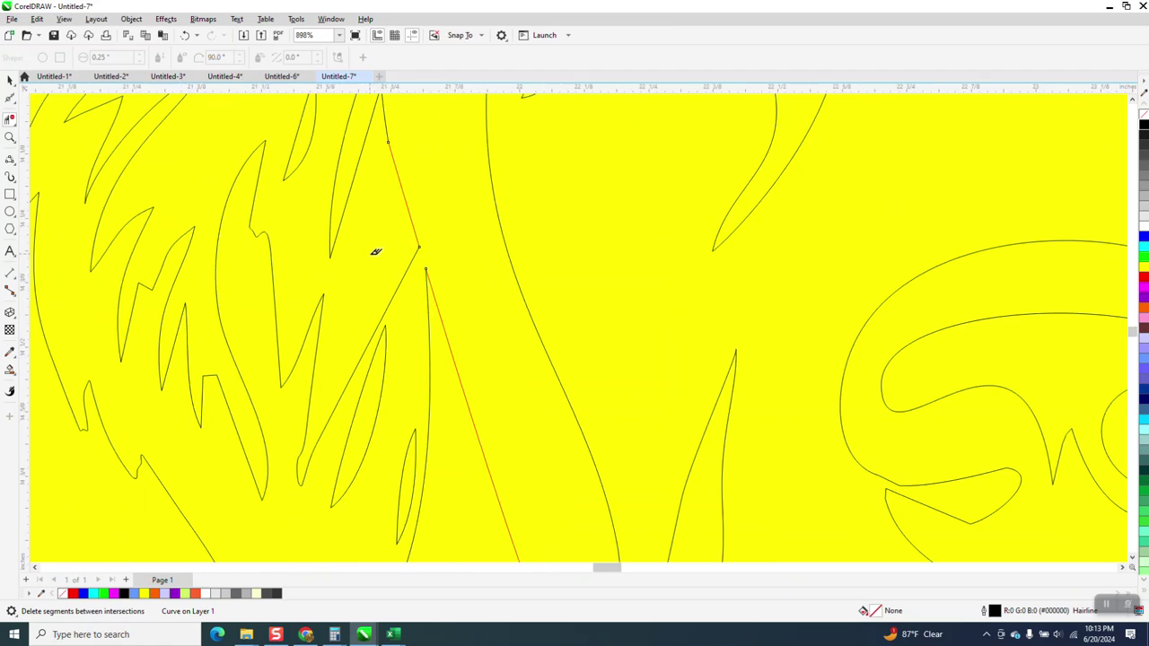
scroll(378, 256, down, 4)
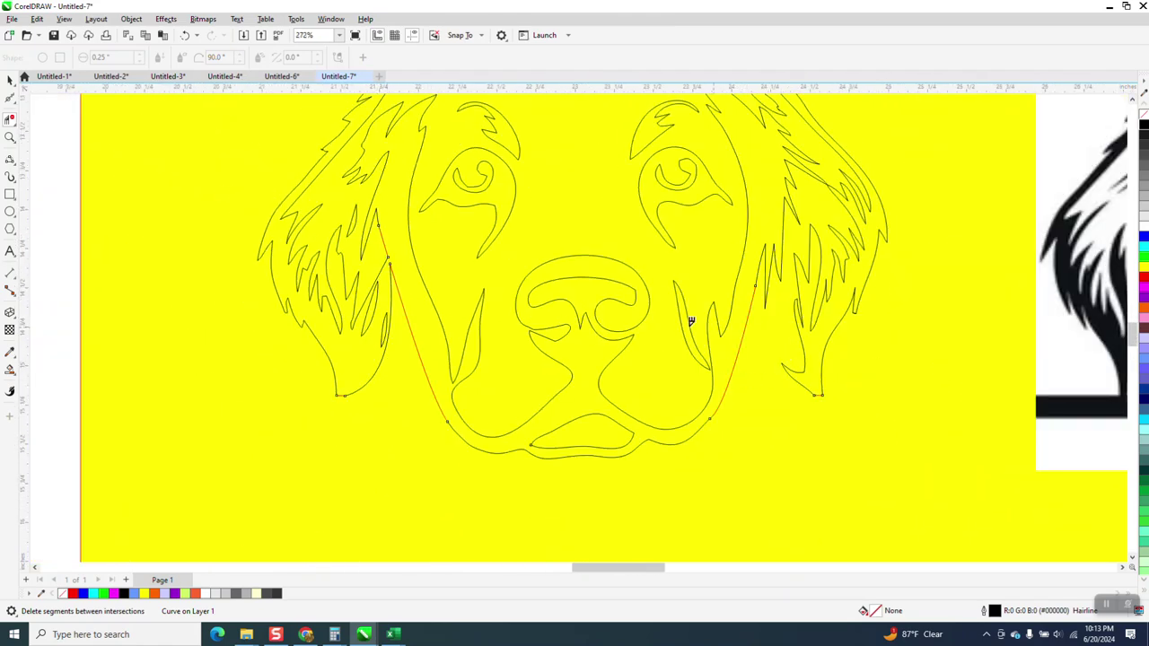
Pull a right-ear curve node up-left, then undo a trial deletion of the ear's lower corner node
click(10, 136)
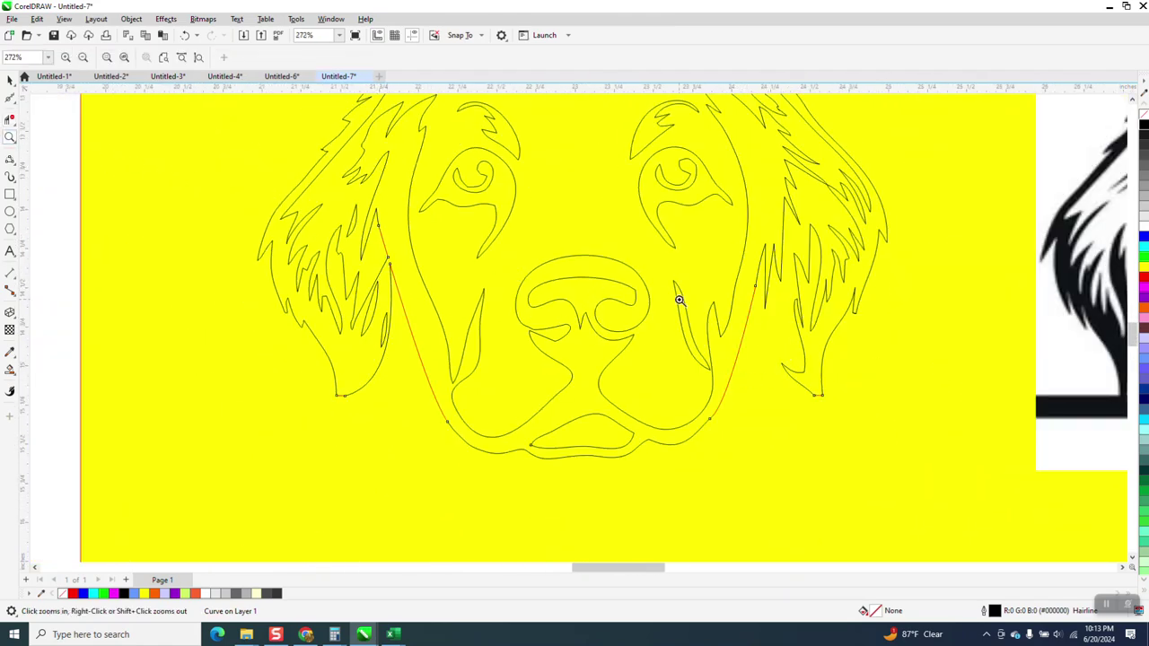
scroll(844, 381, up, 8)
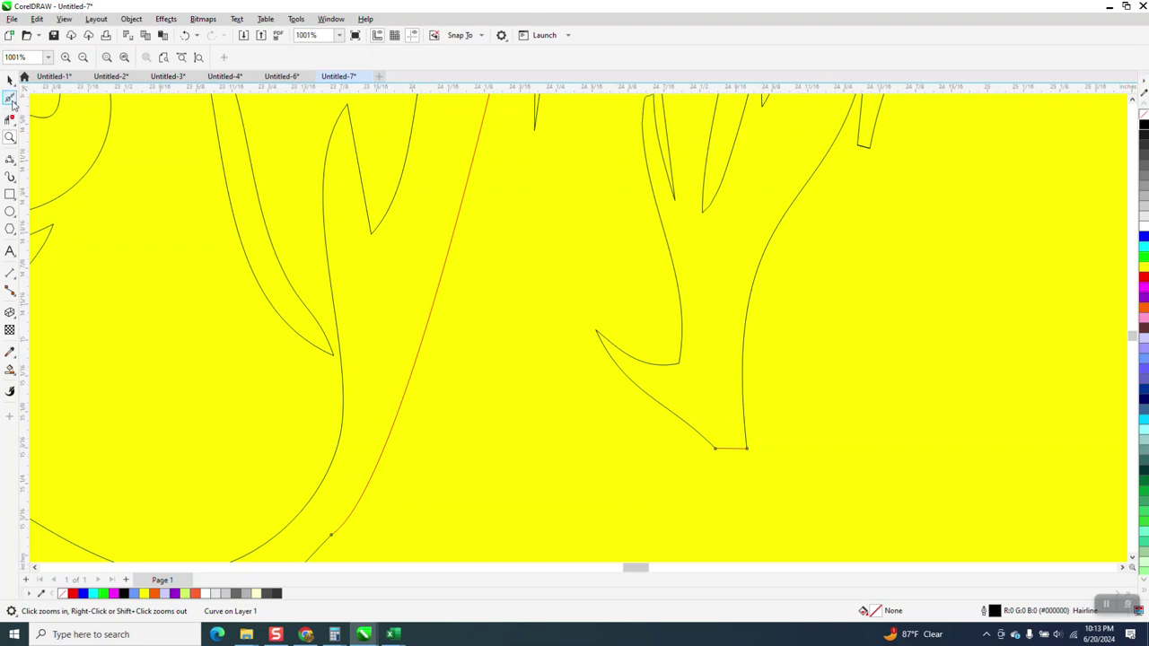
click(14, 104)
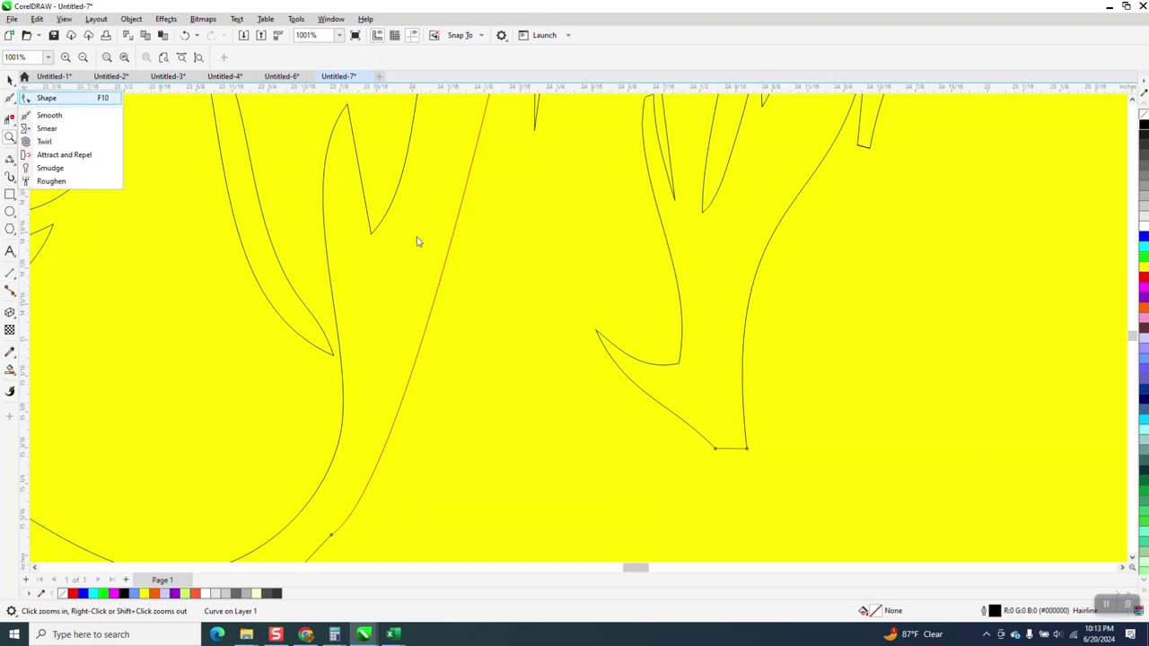
click(595, 334)
drag(595, 332, 444, 197)
click(714, 448)
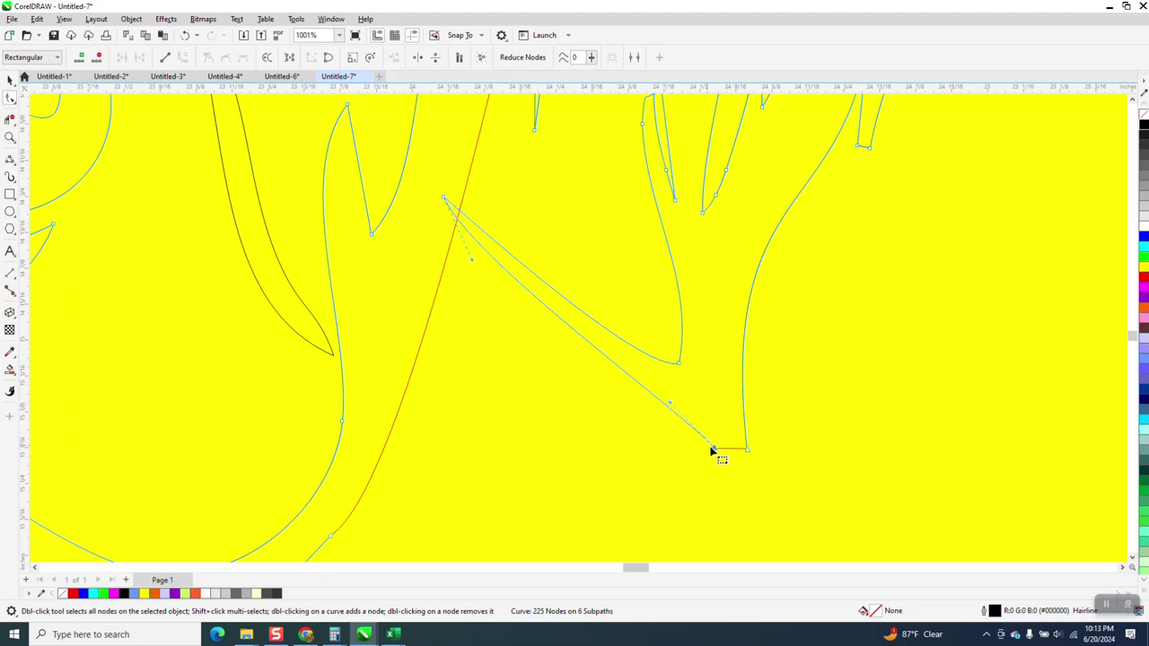
key(Delete)
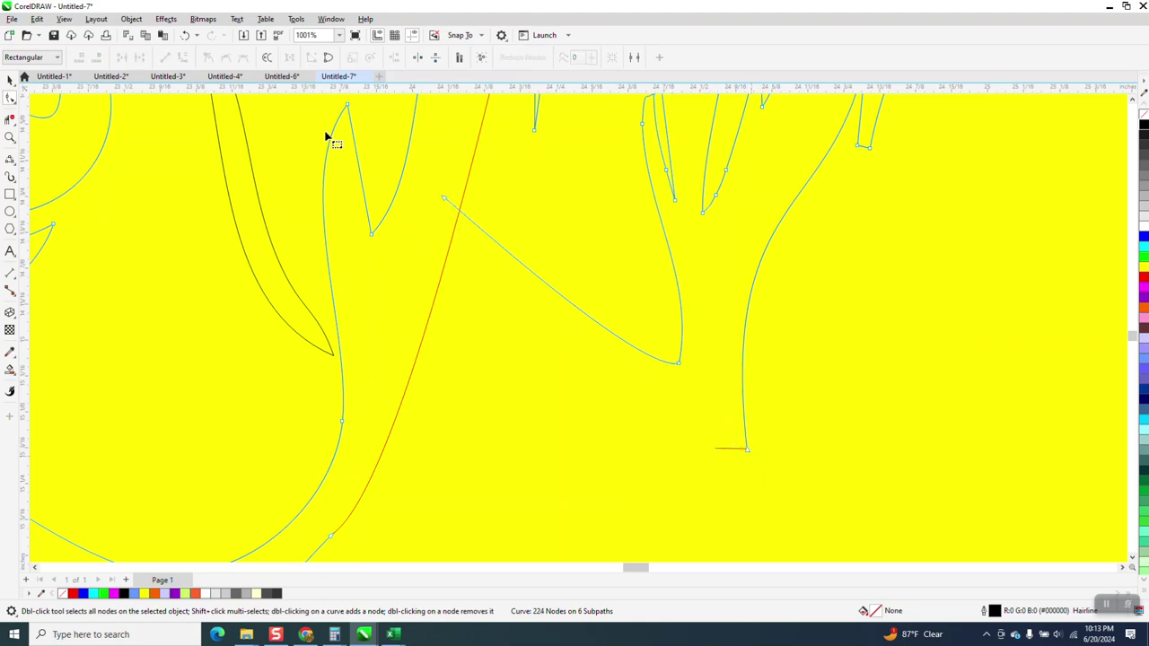
click(184, 35)
Trim the stray segment tip overshooting the face line with Virtual Segment Delete
click(9, 118)
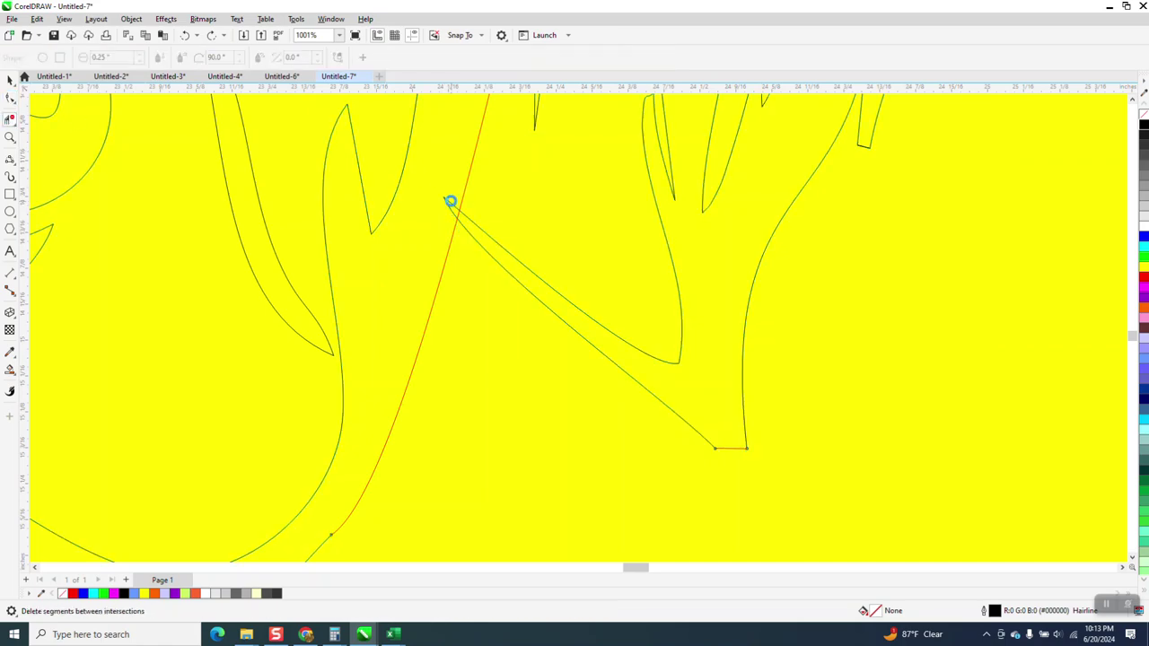
click(450, 205)
scroll(530, 248, down, 4)
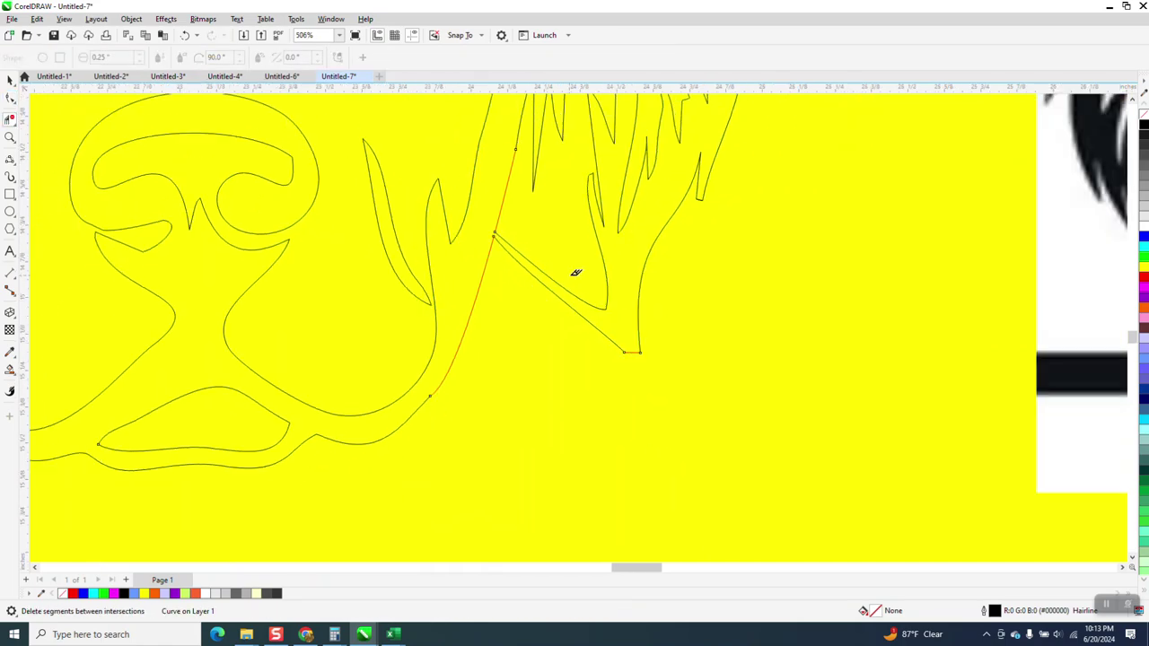
Smart Fill the dog body, the region by the right cheek, both eyes and both brow areas black
click(9, 80)
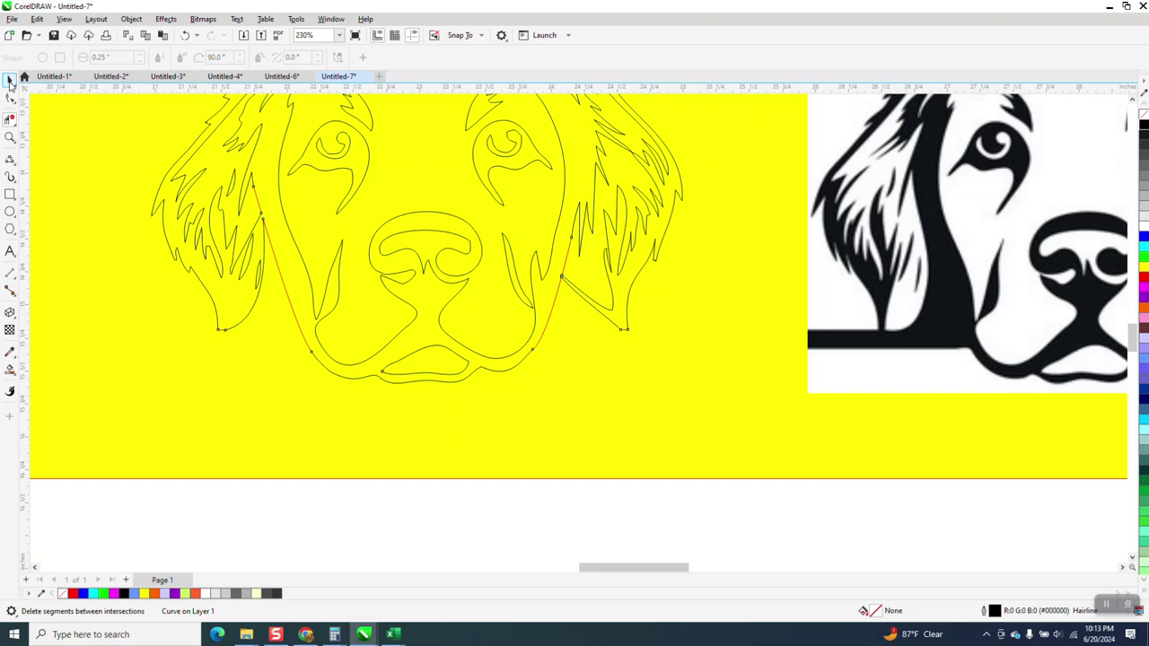
click(185, 249)
click(9, 367)
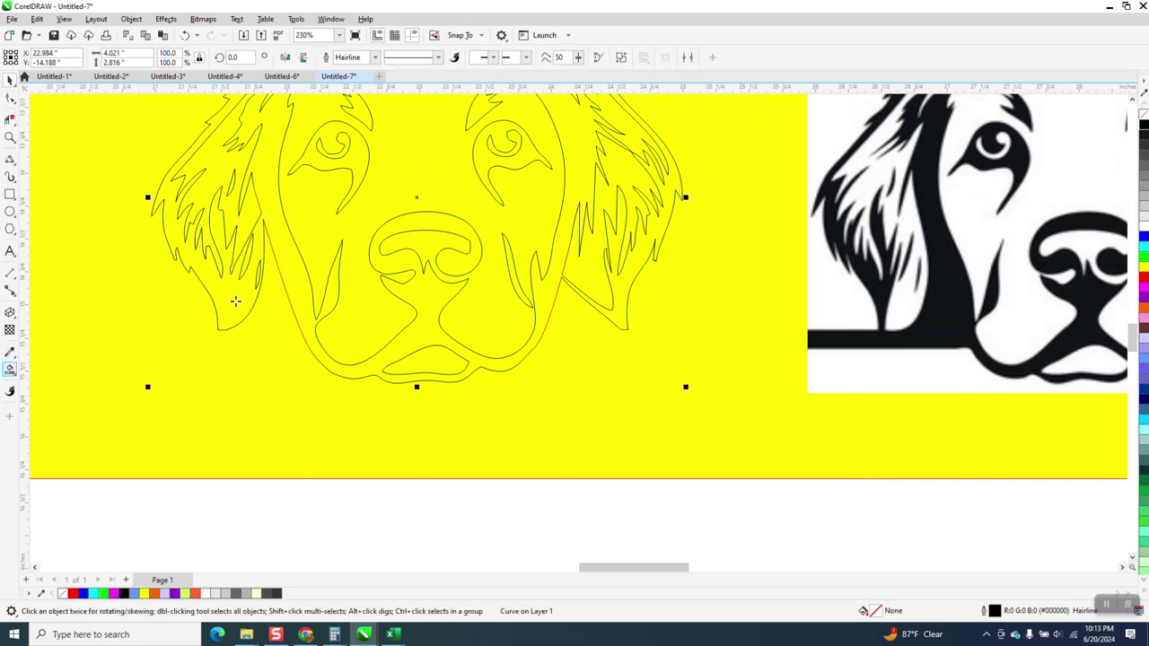
click(232, 291)
scroll(492, 440, down, 2)
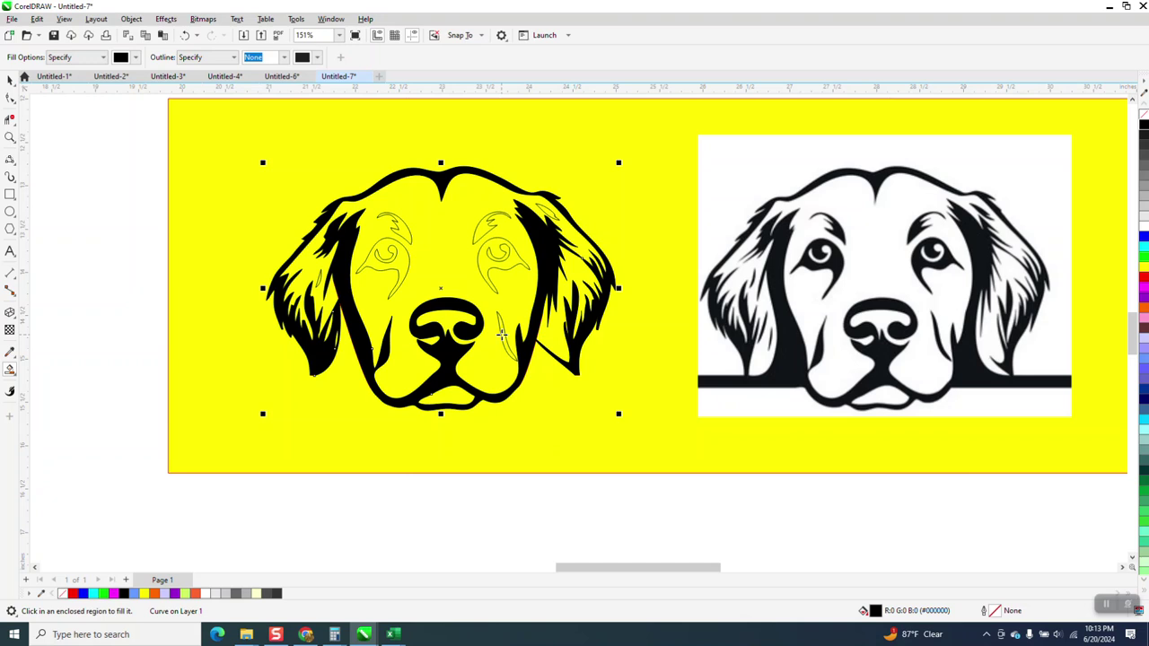
click(501, 334)
click(486, 267)
click(479, 236)
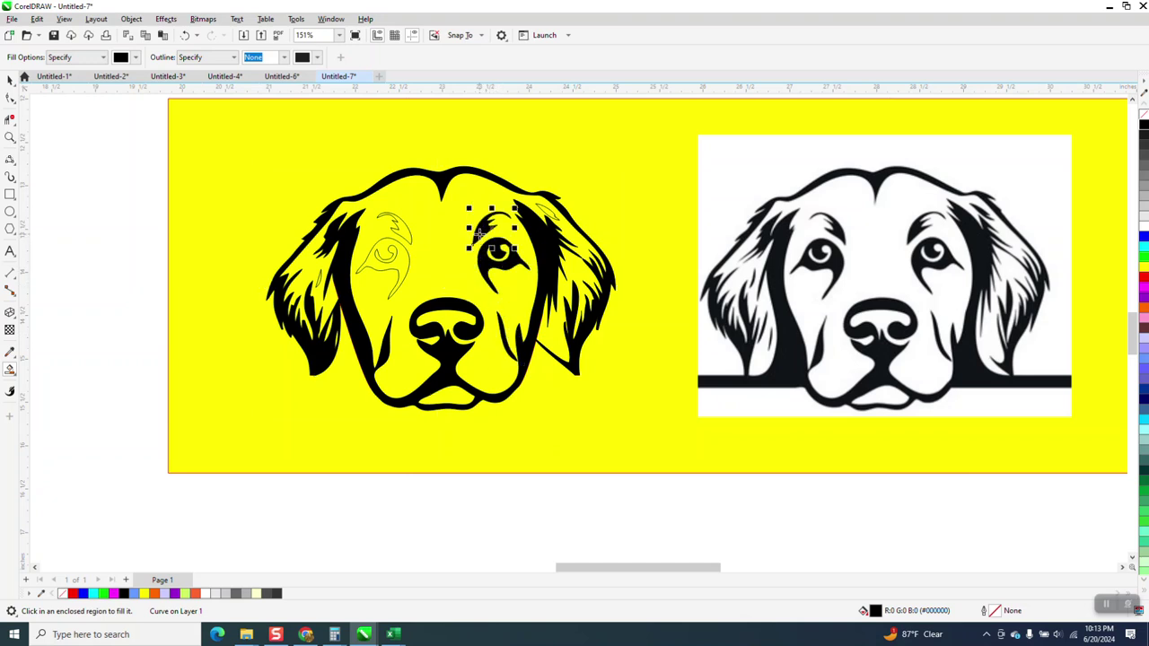
click(407, 256)
click(409, 235)
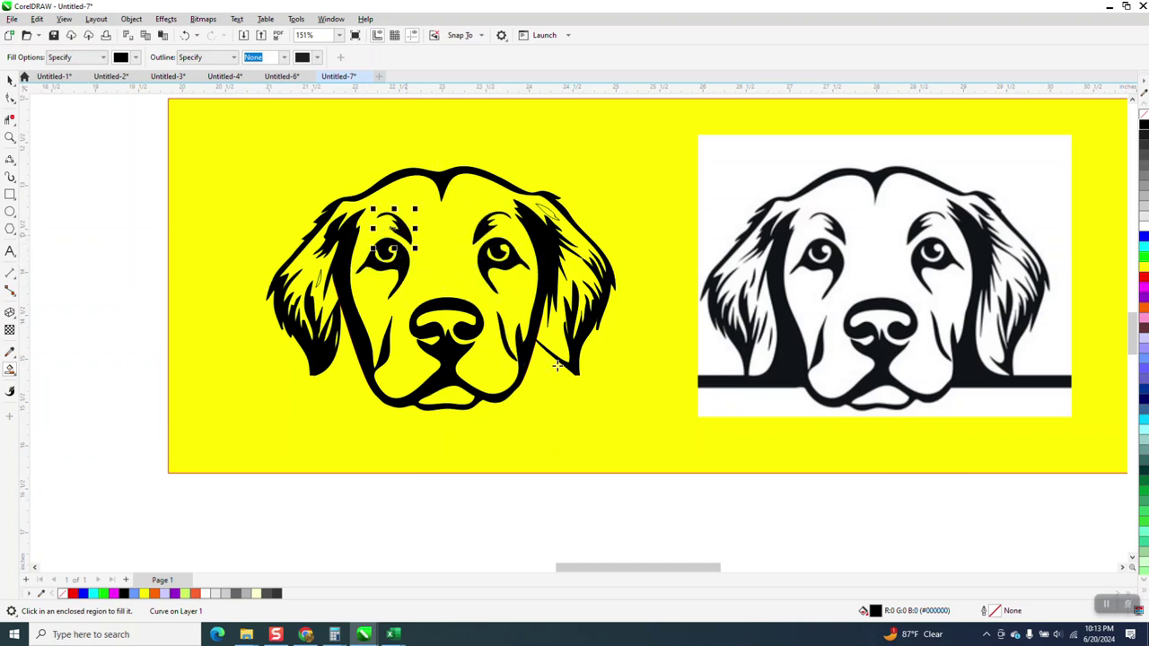
Zoom out, fill the small gap in the right ear black, then box-select part of the left face
click(10, 137)
scroll(457, 305, down, 1)
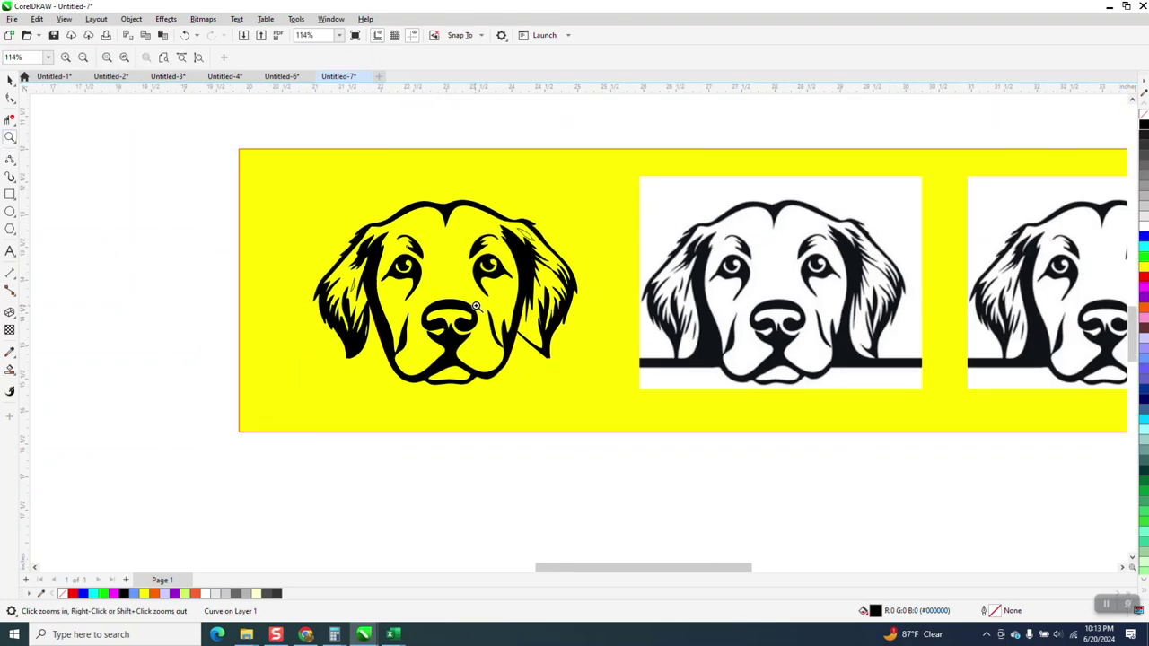
click(9, 369)
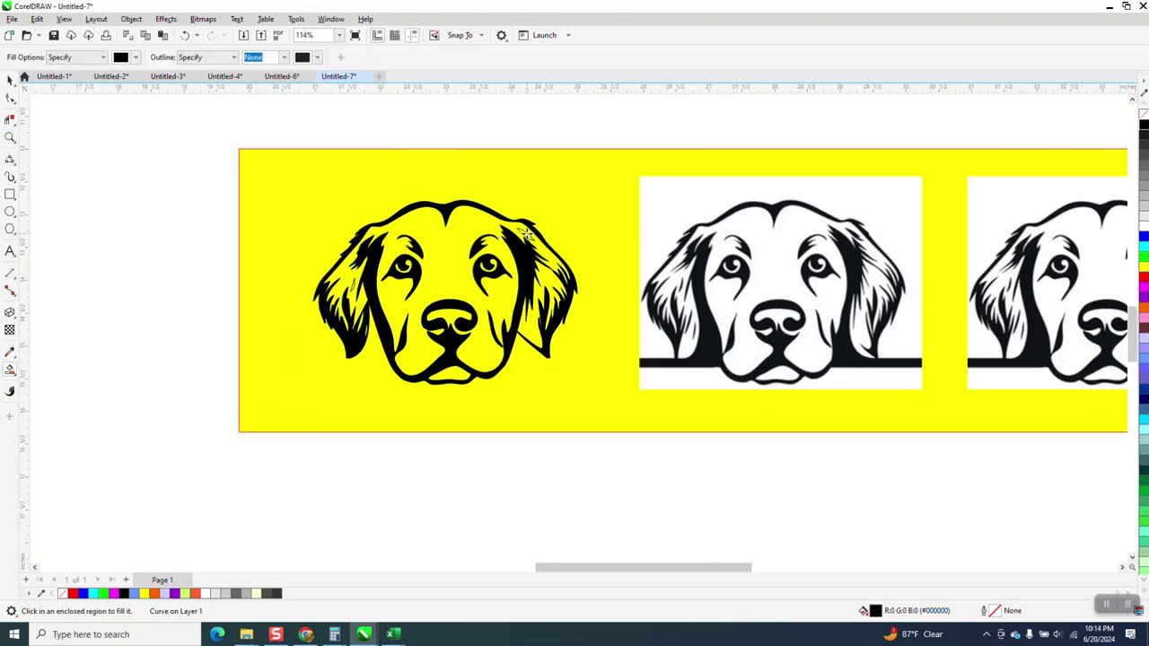
click(531, 235)
click(10, 79)
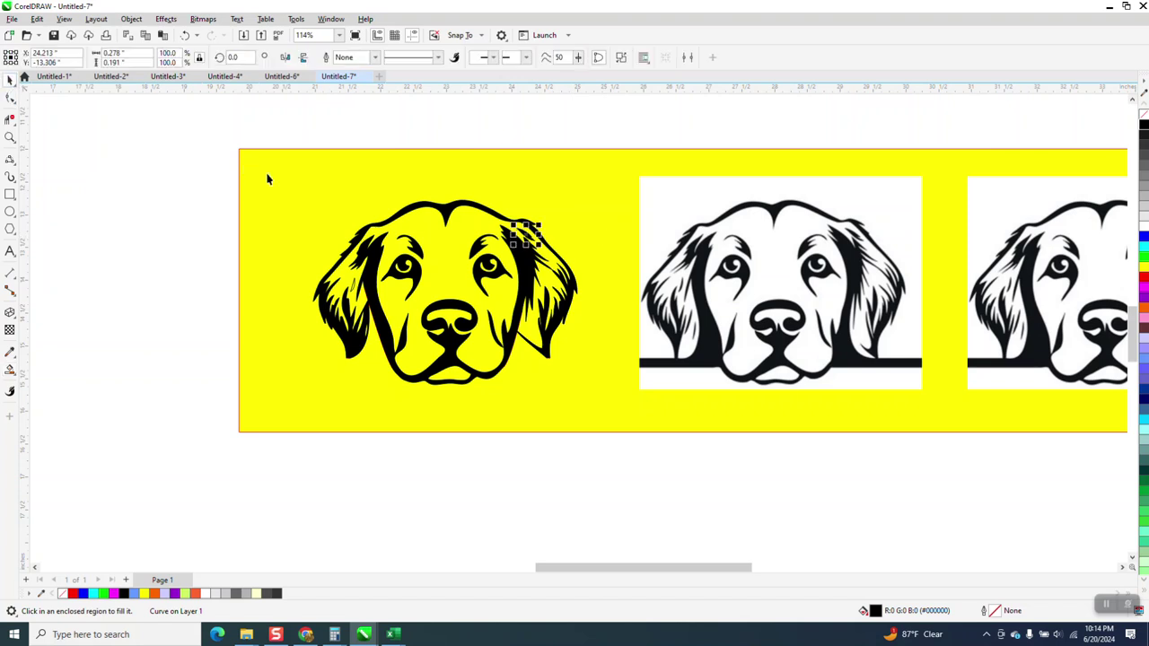
drag(288, 156, 441, 351)
Stretch the yellow box's left edge outward and shift the black dog head 5 inches left
click(498, 172)
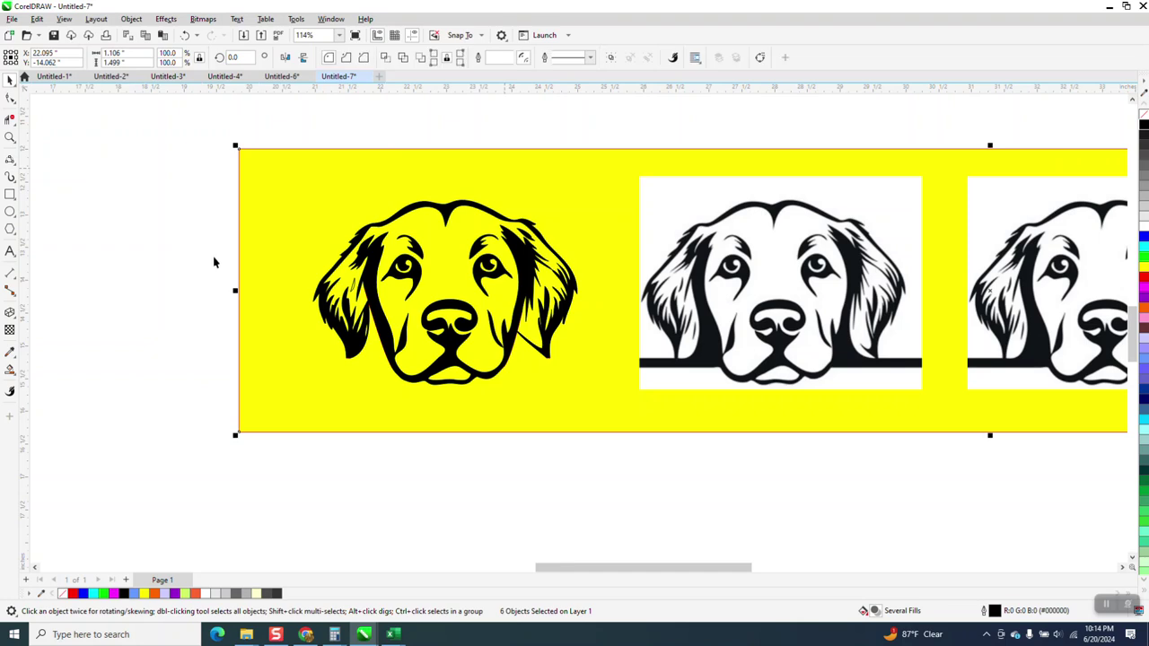
drag(239, 289, 129, 358)
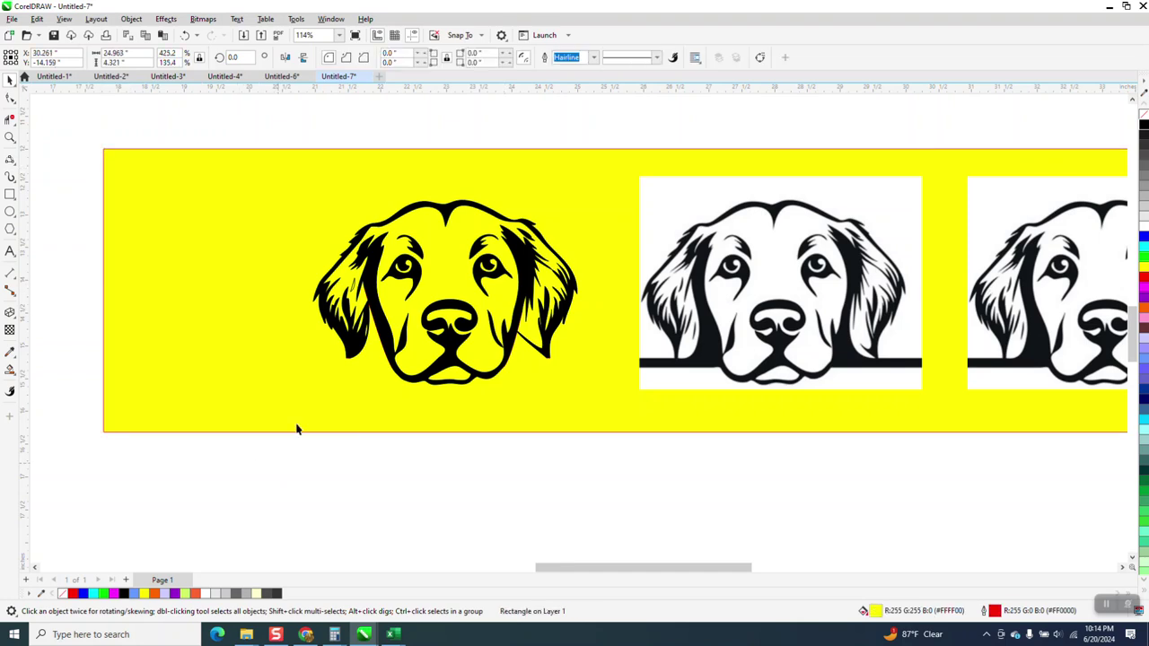
click(359, 347)
key(shift+Left)
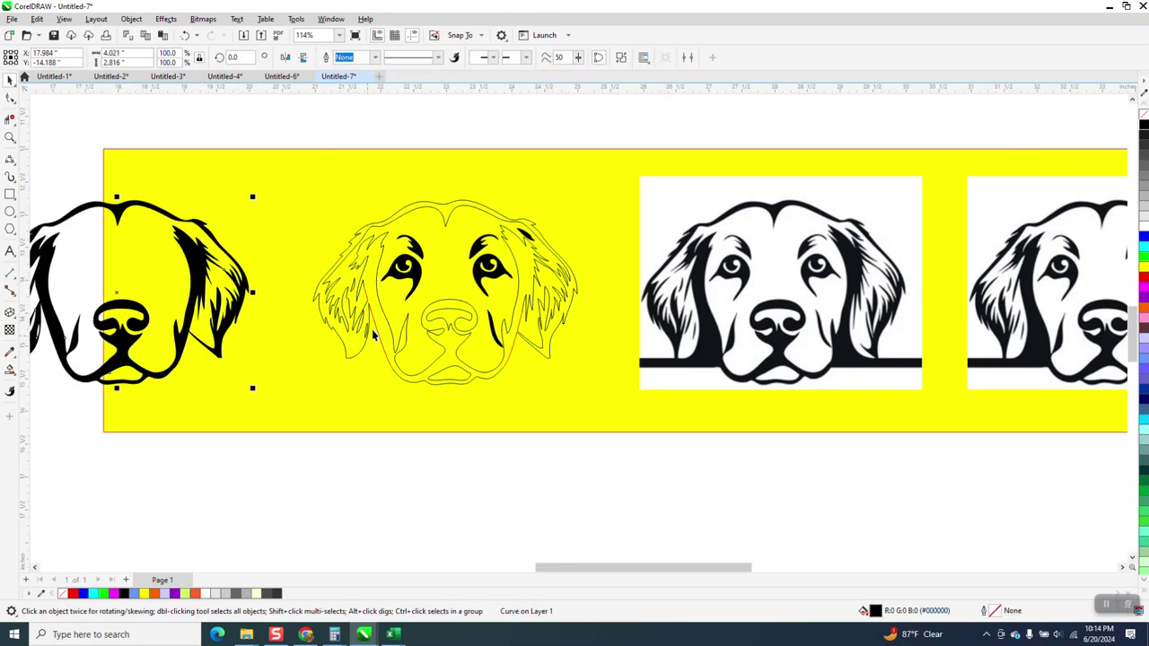
Shift the four black eye pieces, the muzzle piece and the ear piece 5 inches left onto the head
click(484, 286)
key(shift+Left)
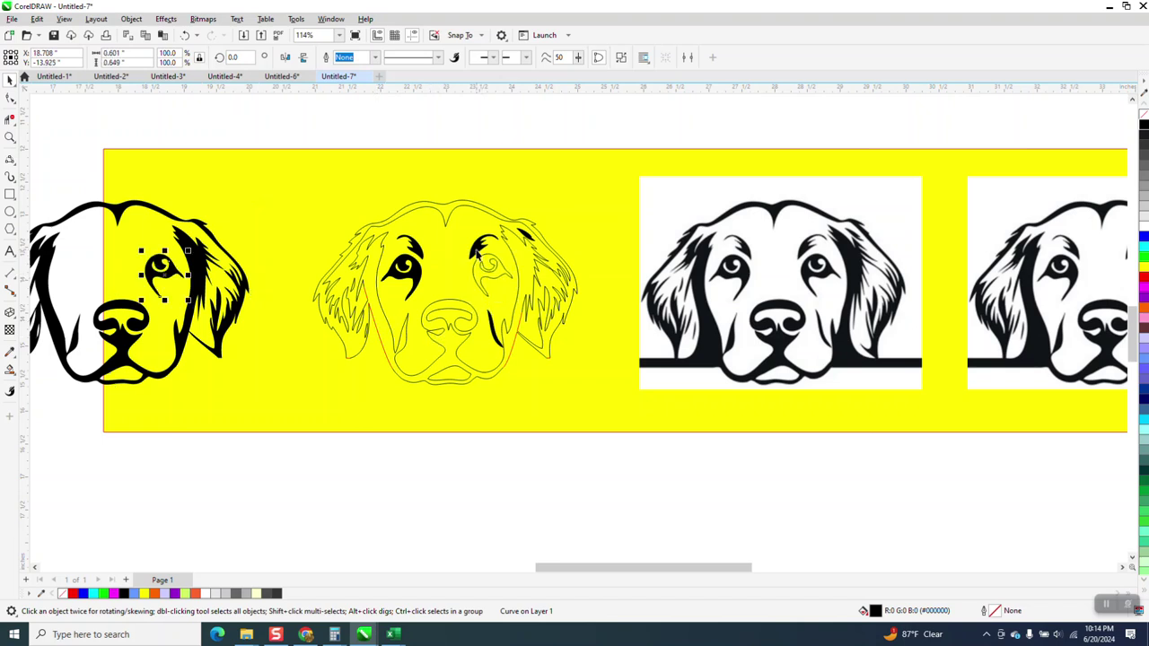
click(479, 256)
key(shift+Left)
click(416, 272)
key(shift+Left)
click(411, 244)
key(shift+Left)
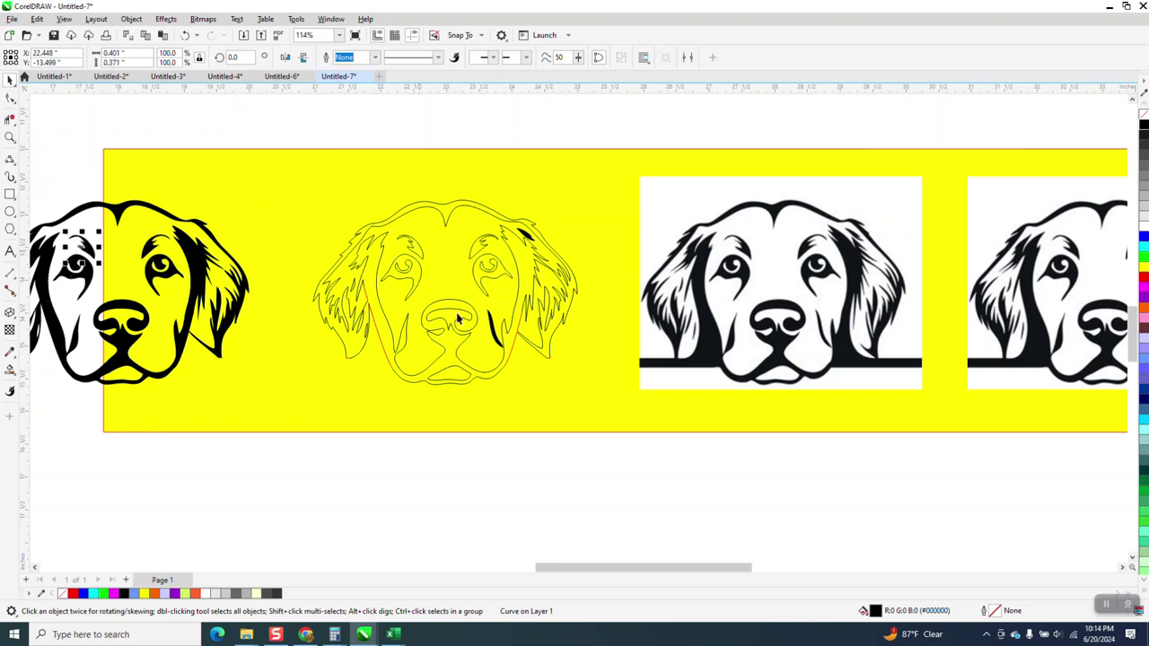
click(495, 332)
key(shift+Left)
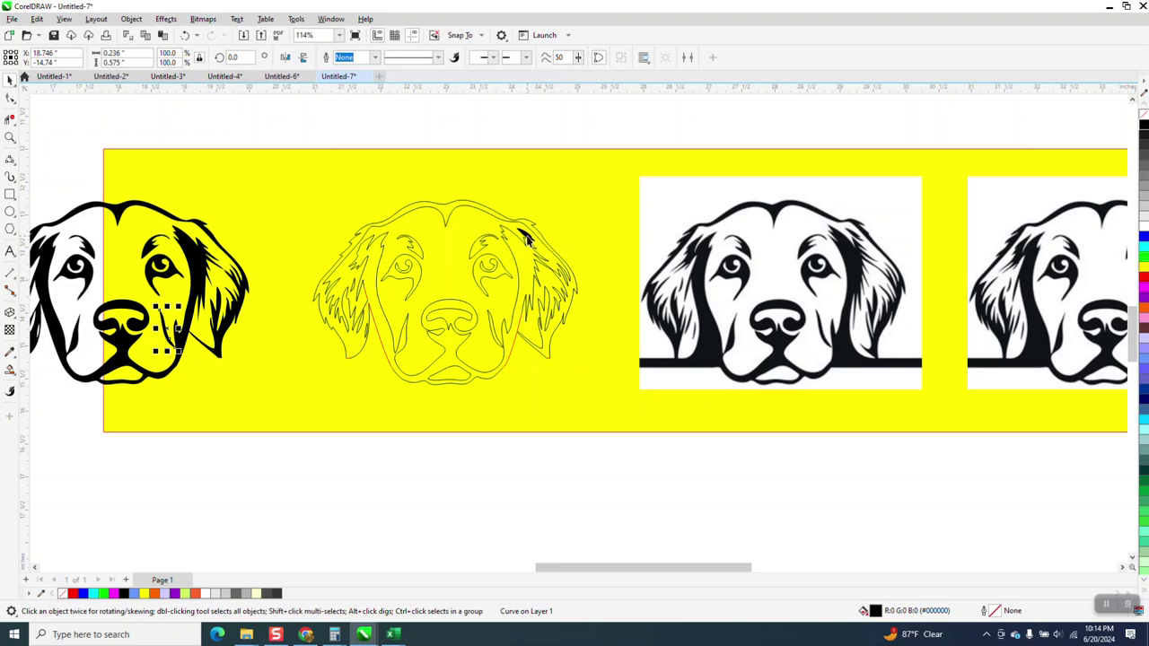
click(528, 238)
key(shift+Left)
scroll(437, 346, down, 2)
Move the yellow box left behind the left dog and give that dog no fill and a red outline
drag(274, 255, 156, 267)
drag(348, 406, 391, 420)
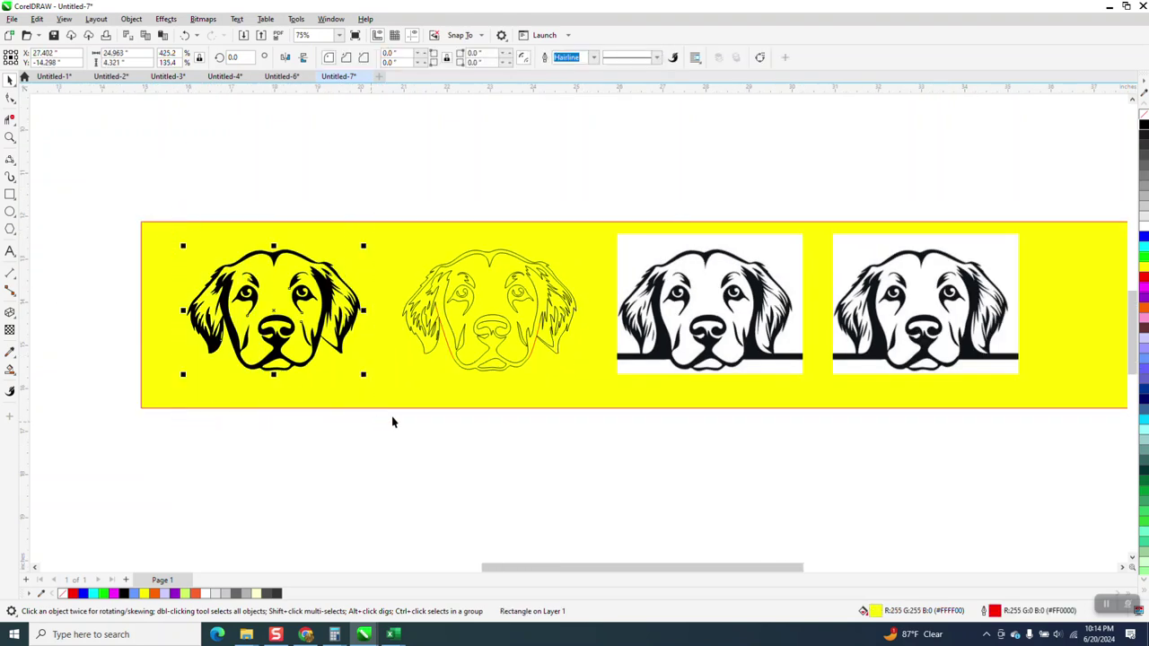
click(1144, 114)
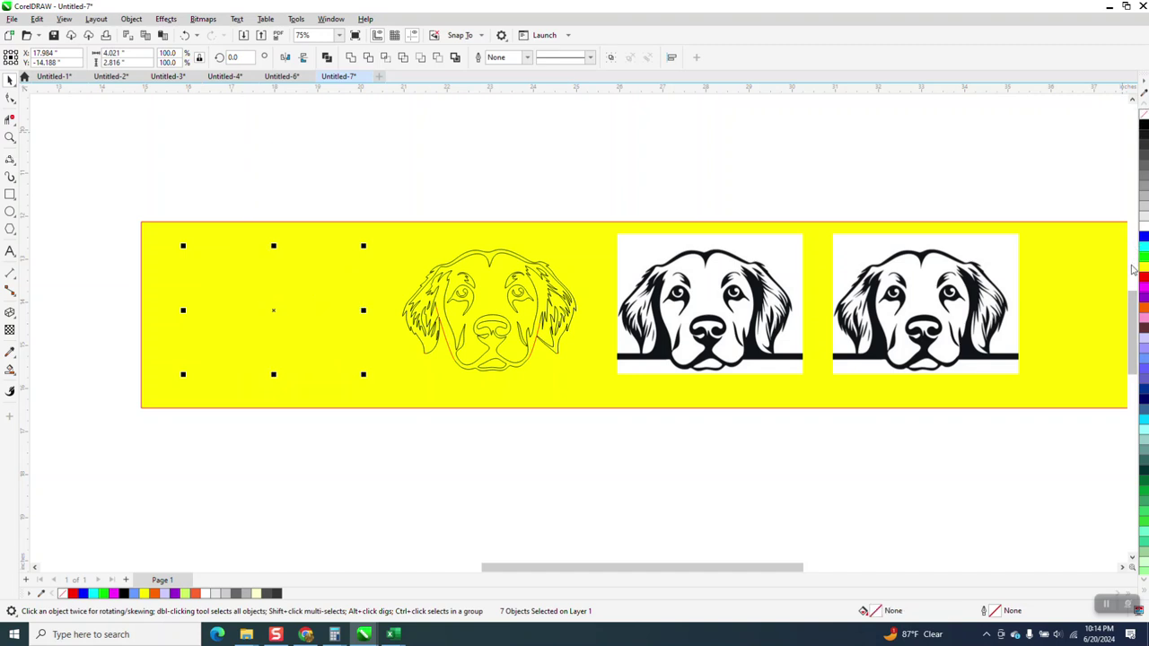
right_click(1144, 275)
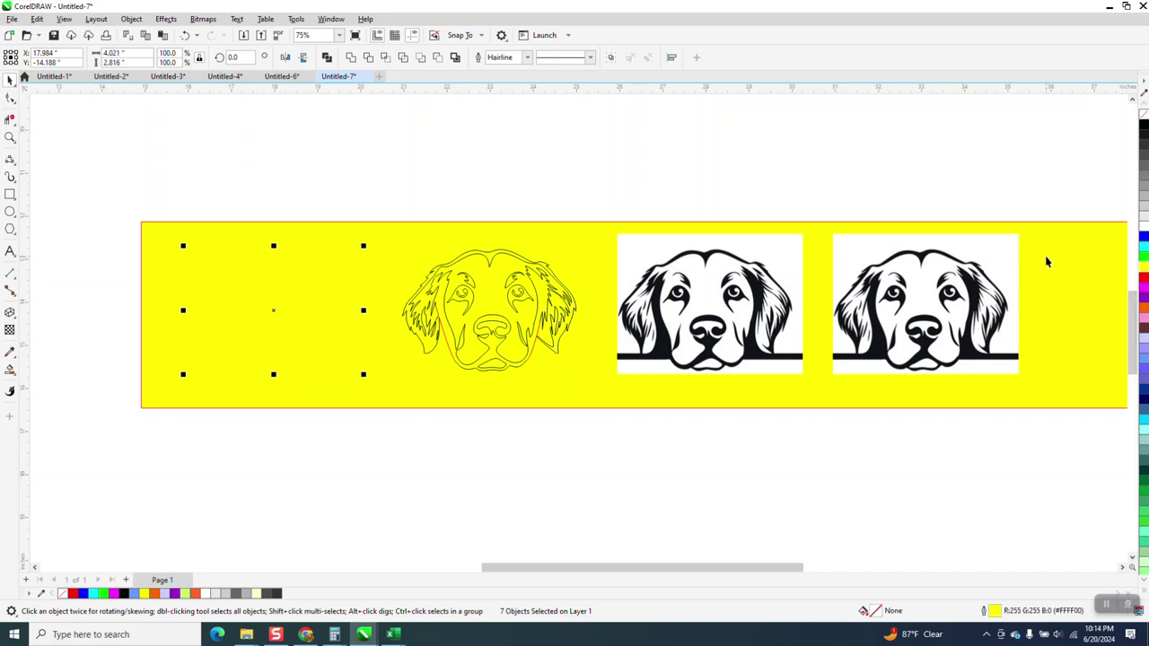
right_click(1143, 284)
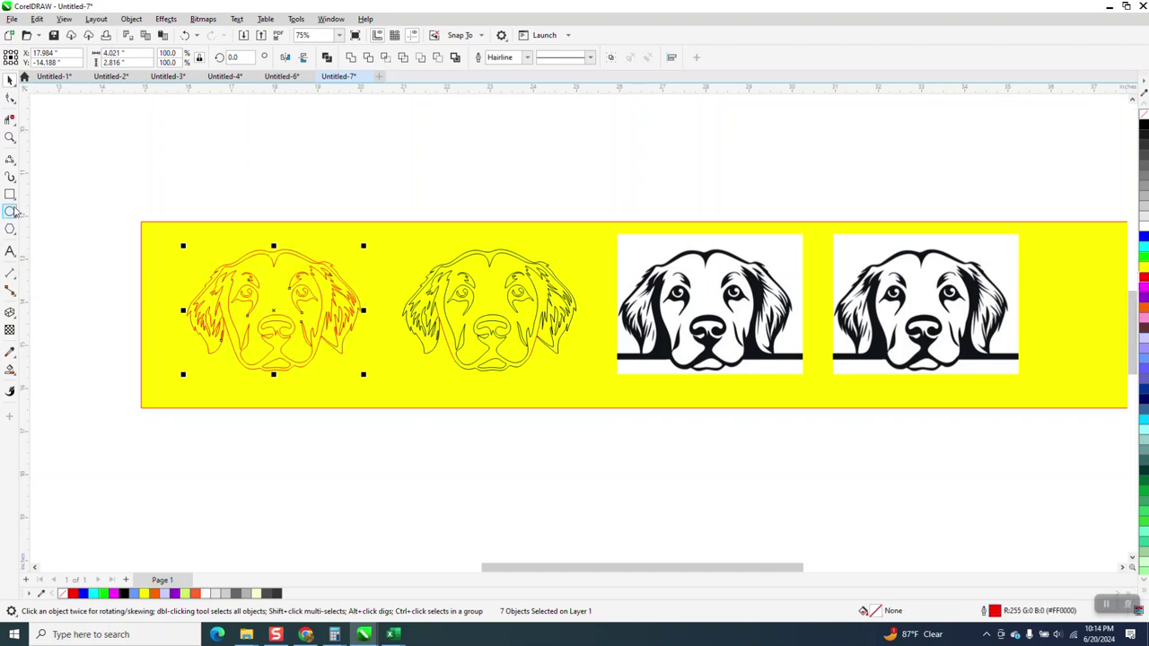
click(10, 137)
Brush the sharp outline notch smooth with the Smooth tool and enlarge its nib to 0.5 inch
drag(316, 353, 429, 377)
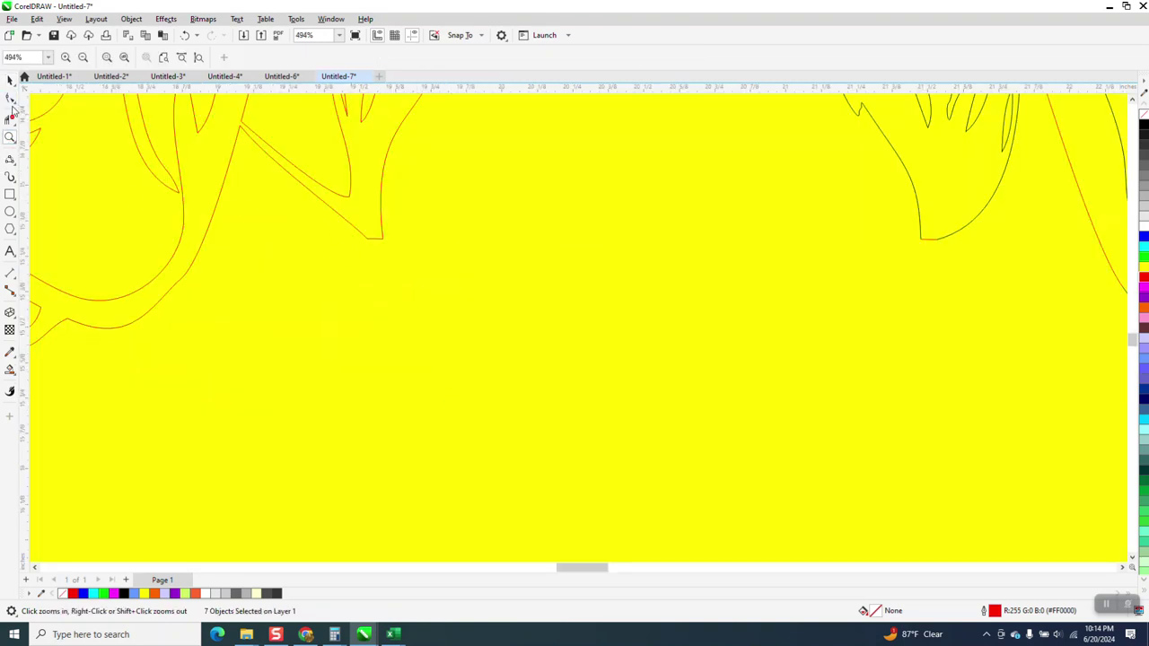
click(14, 105)
click(47, 117)
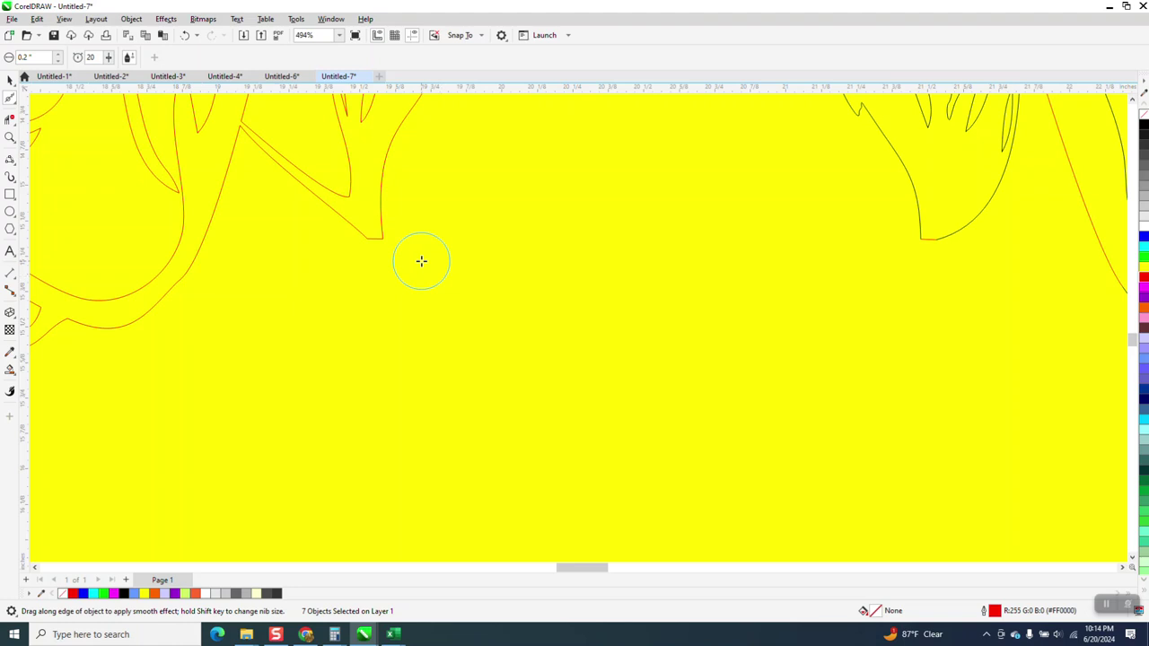
mouse_move(386, 241)
mouse_down()
mouse_move(367, 246)
mouse_move(377, 239)
mouse_up()
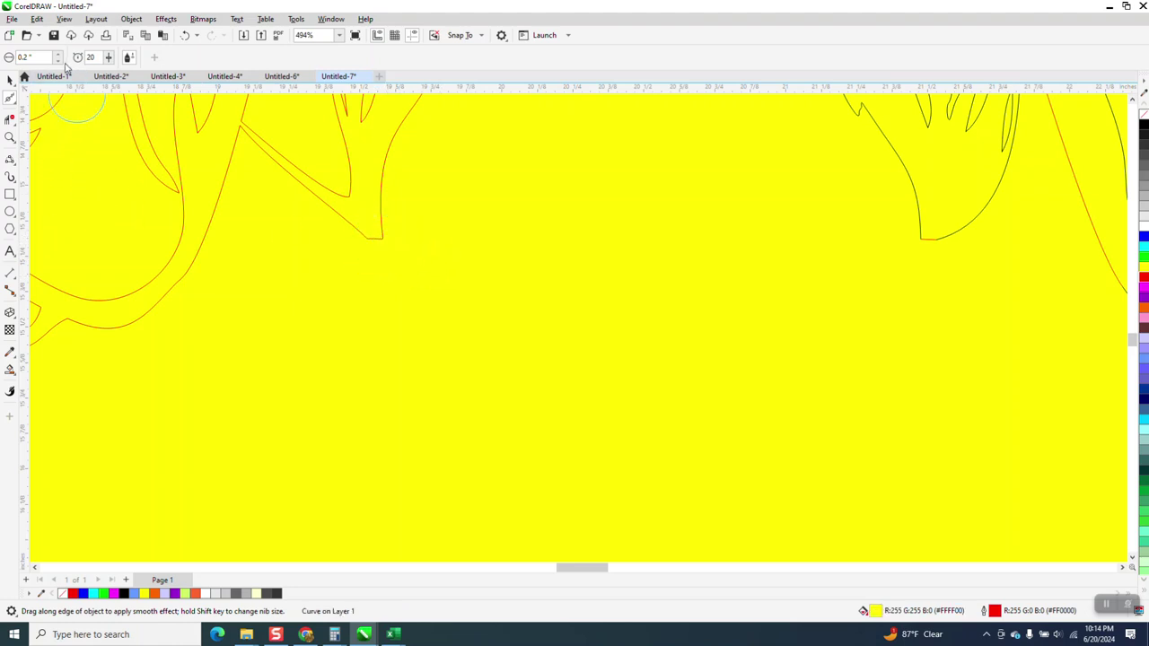
text(0.5)
key(Return)
click(8, 82)
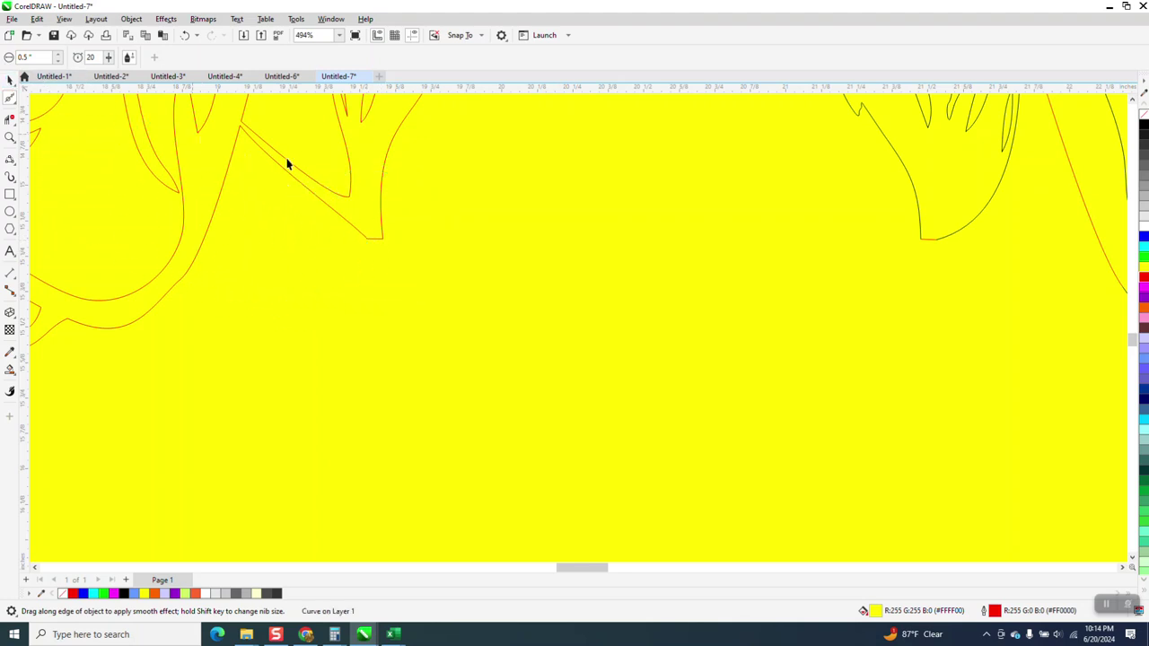
Apply Object > Break Curve Apart to split the traced dog into separate curves
click(131, 19)
mouse_move(173, 223)
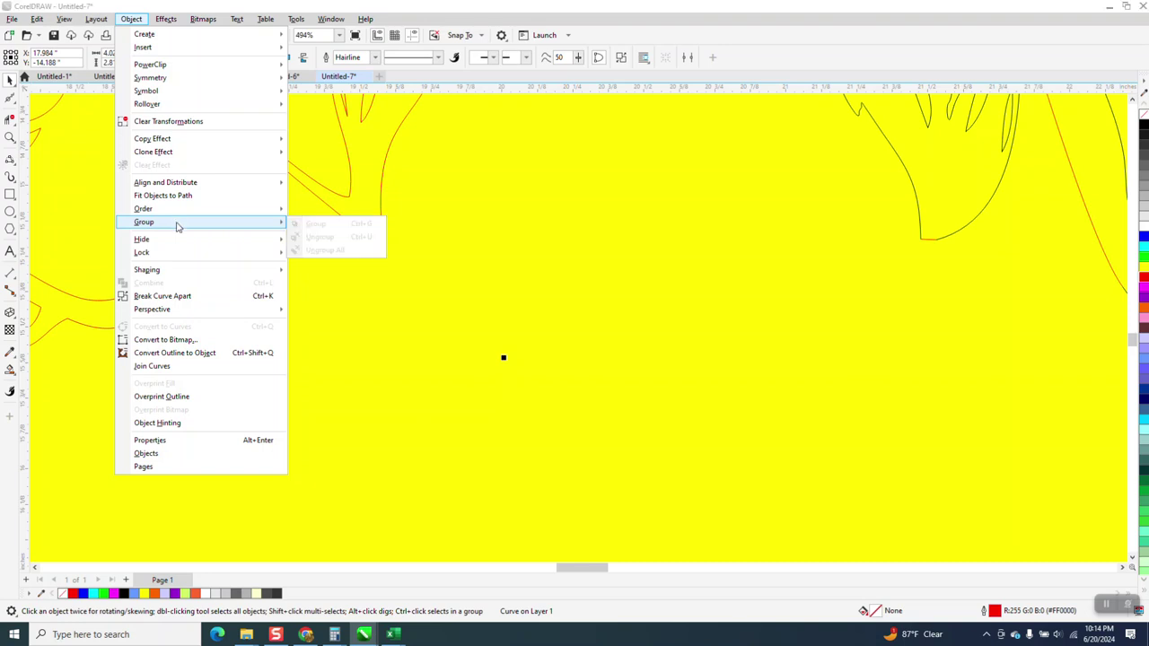
click(181, 296)
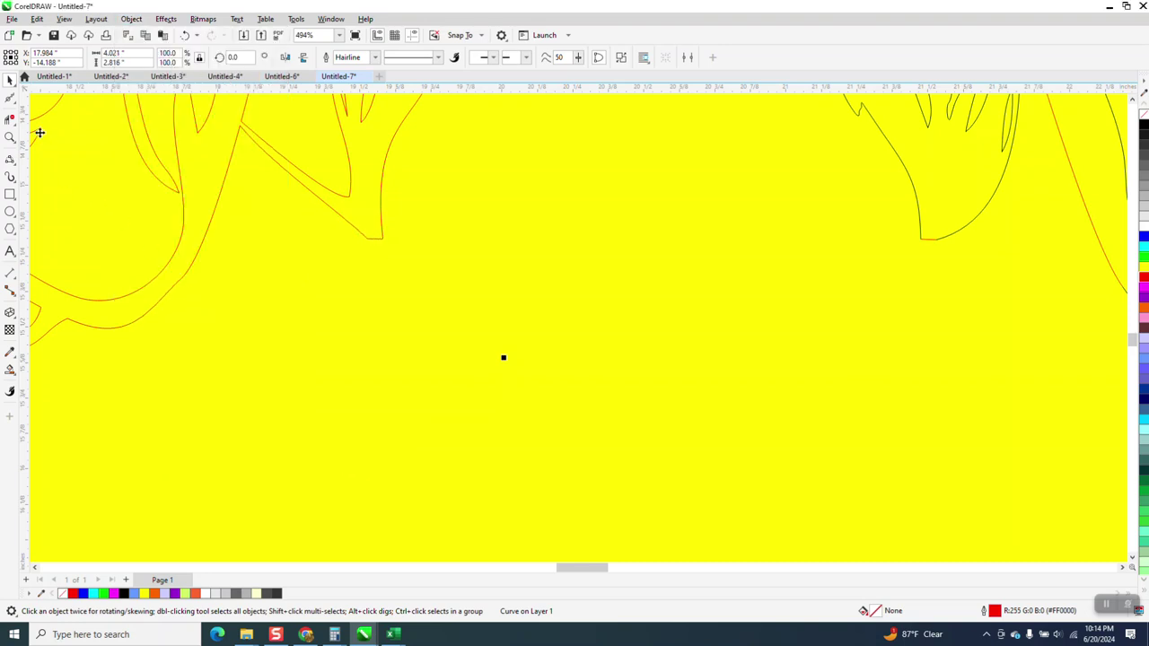
Smooth the sharp bottom corner of the ear outline and zoom in on the ear and cheek curves
click(16, 103)
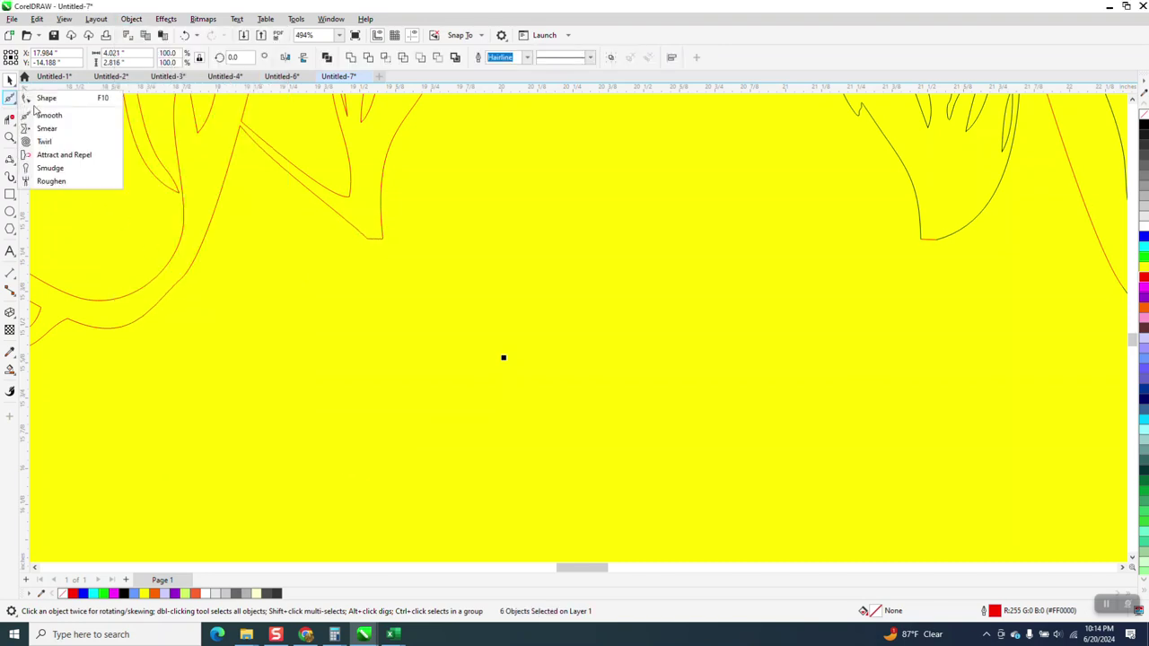
click(49, 116)
drag(353, 213, 380, 236)
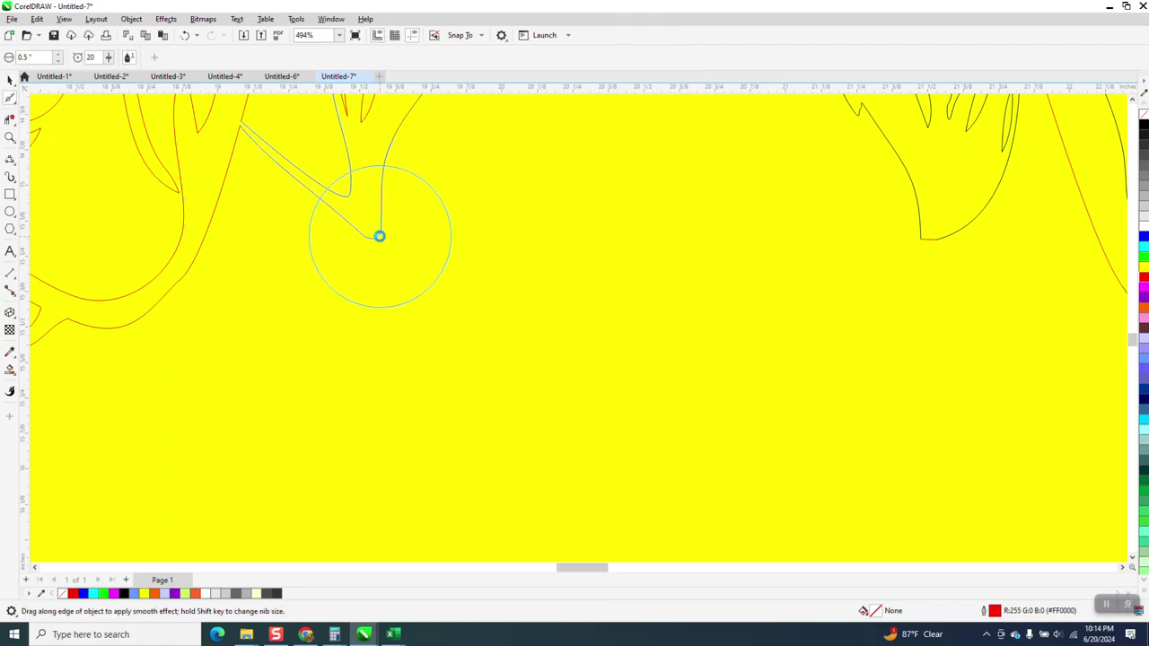
scroll(380, 260, down, 3)
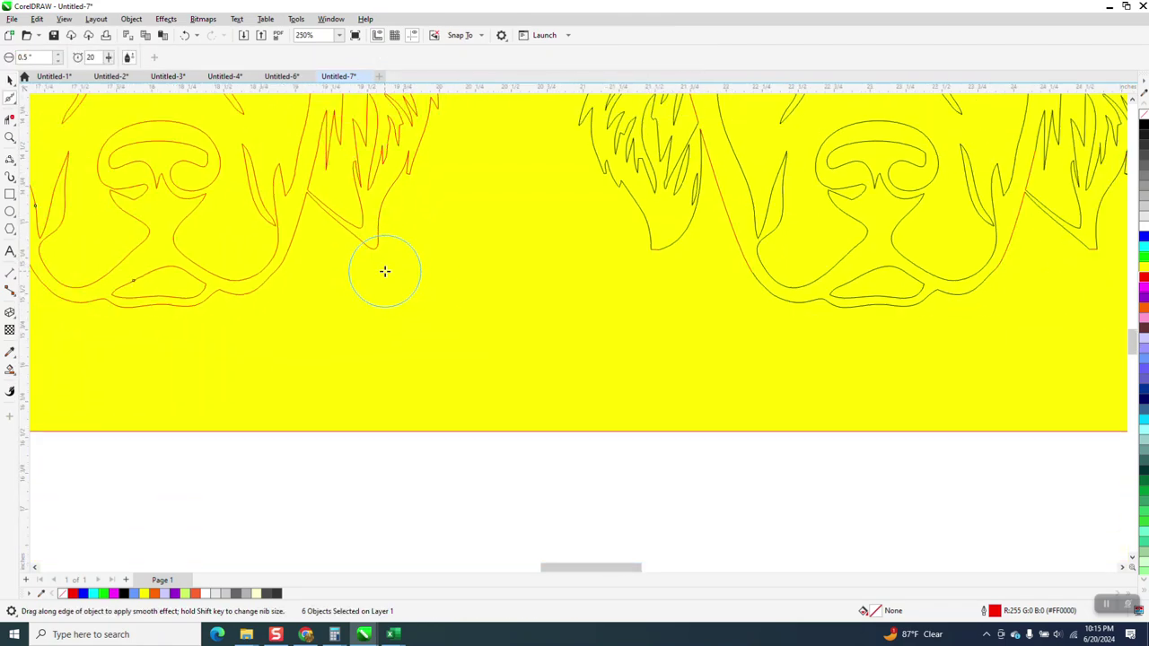
scroll(303, 275, down, 1)
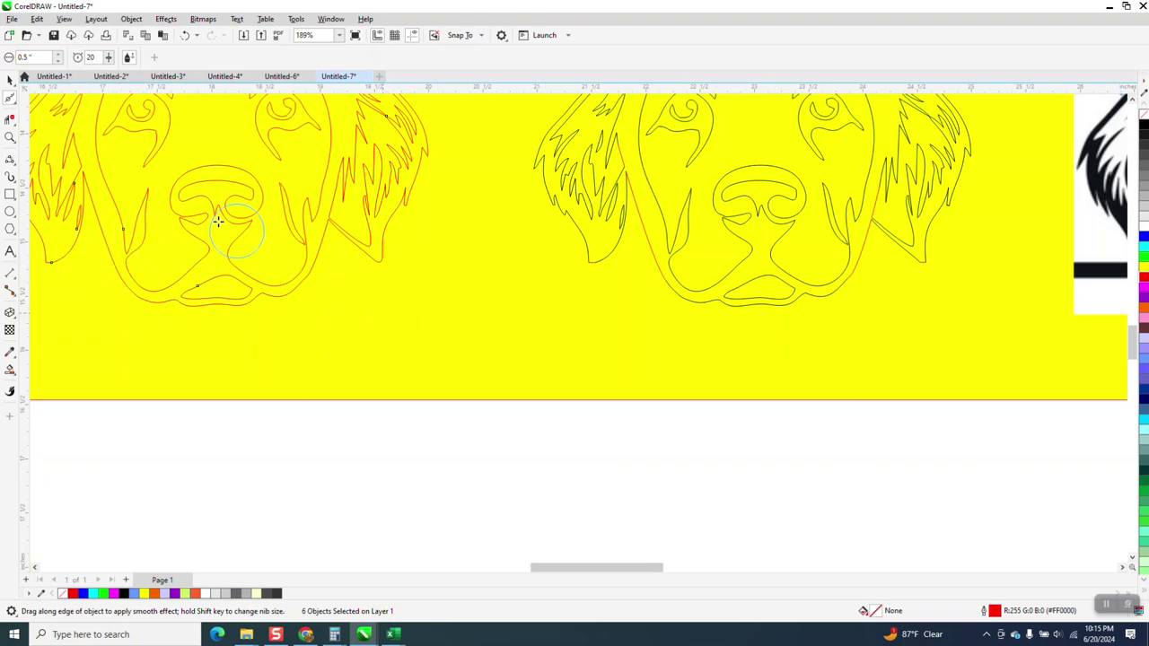
click(10, 136)
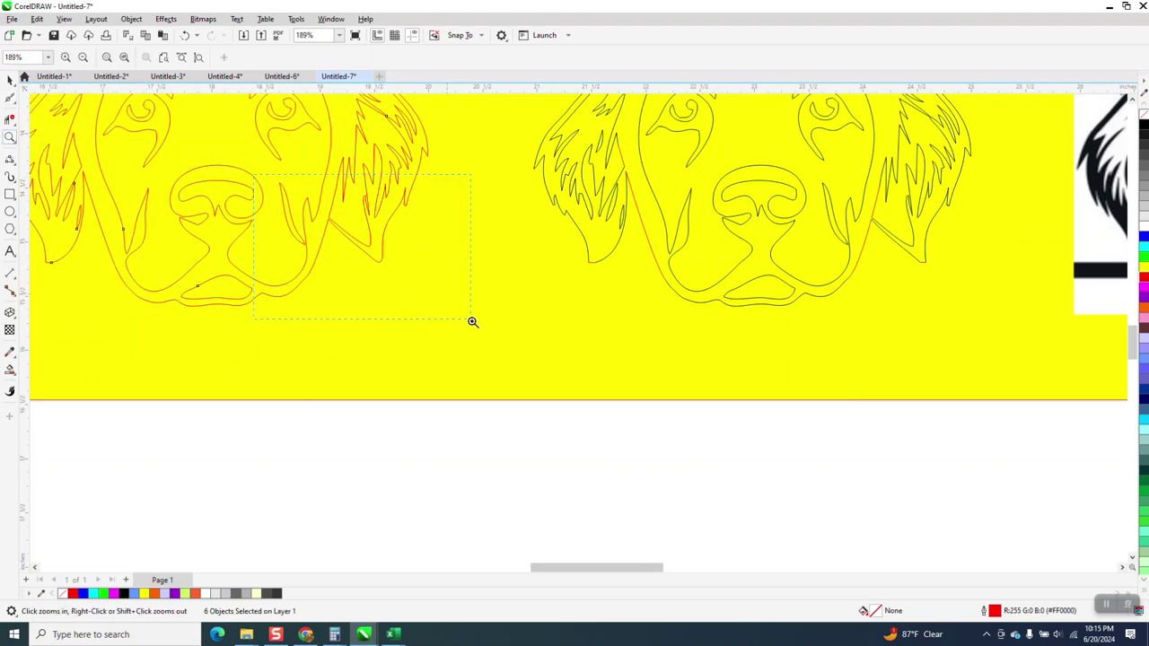
drag(472, 322, 472, 321)
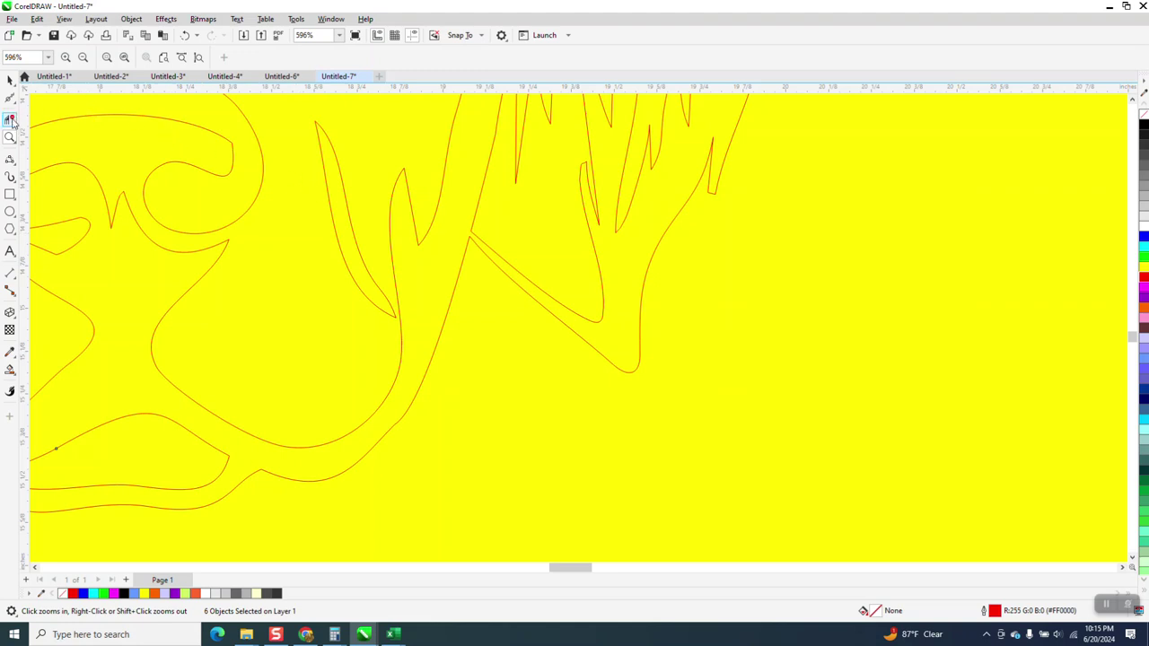
click(13, 101)
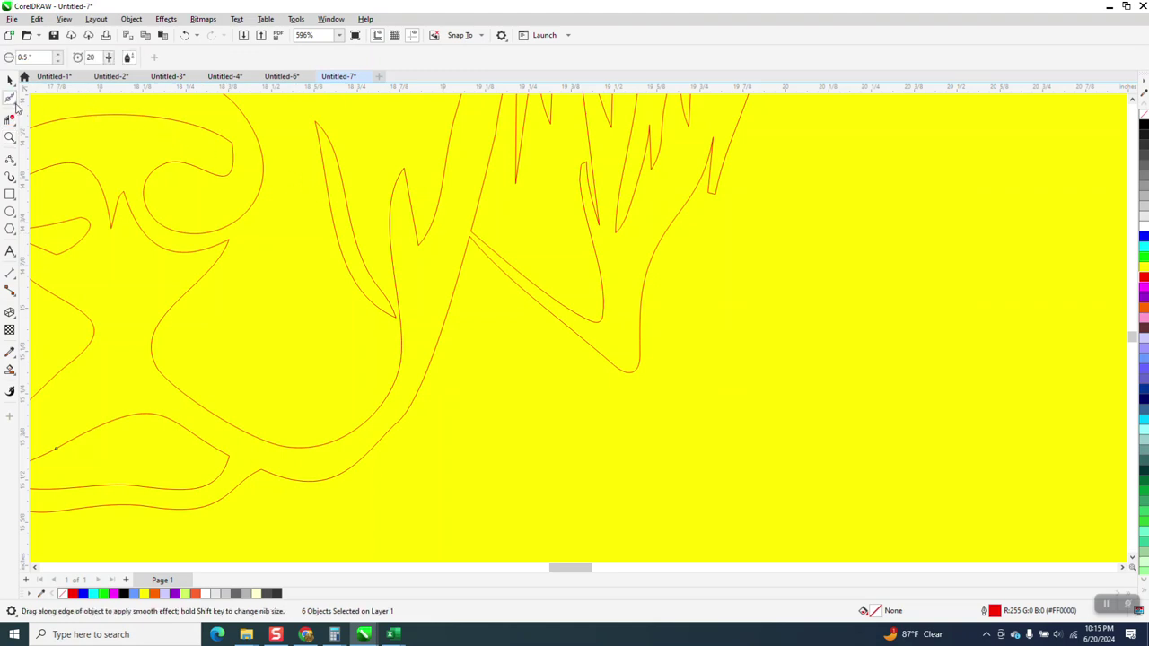
With the Shape tool, bend the ear's lower segment upward and adjust its handle near the ear tip
click(15, 106)
click(50, 95)
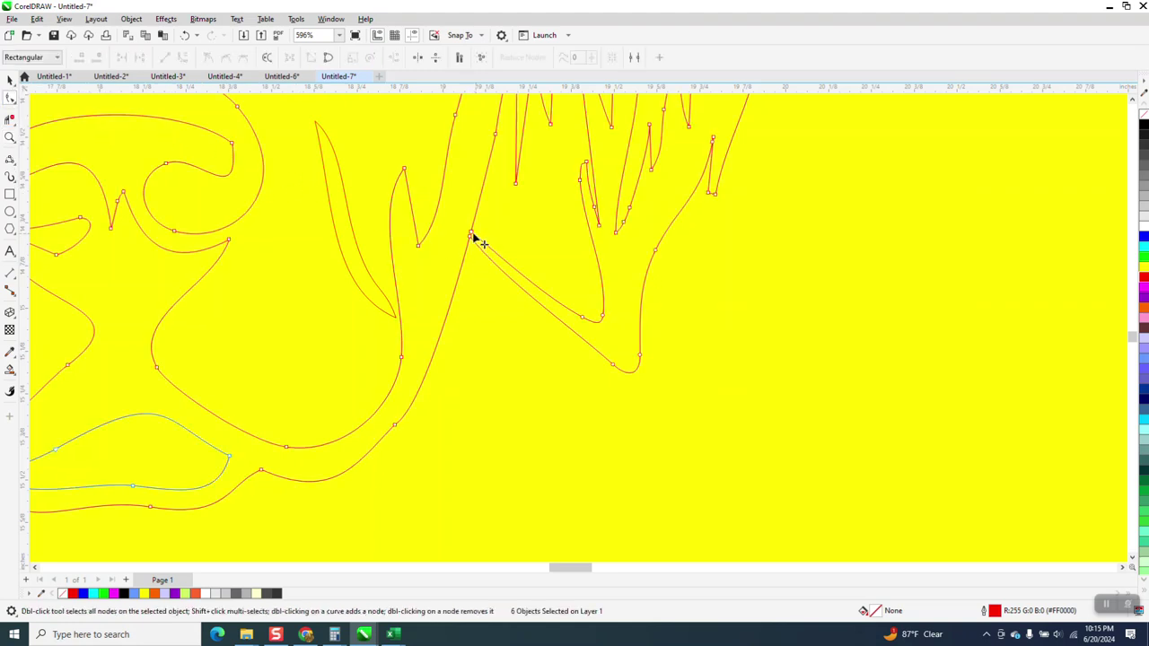
drag(476, 241, 487, 177)
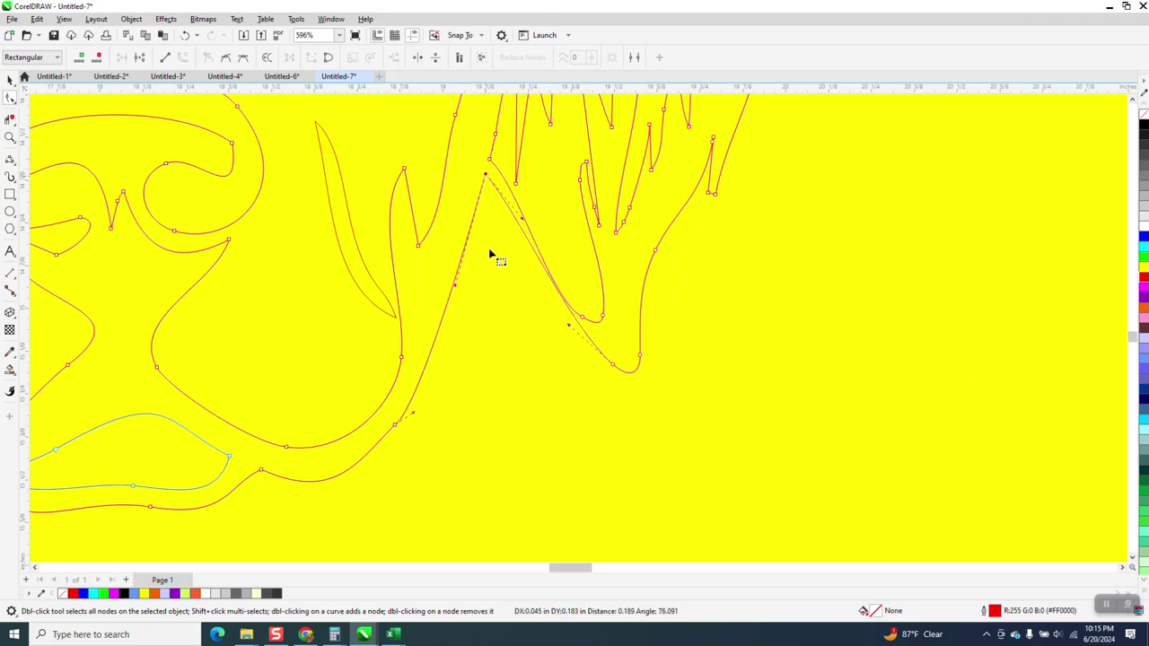
drag(568, 326, 539, 336)
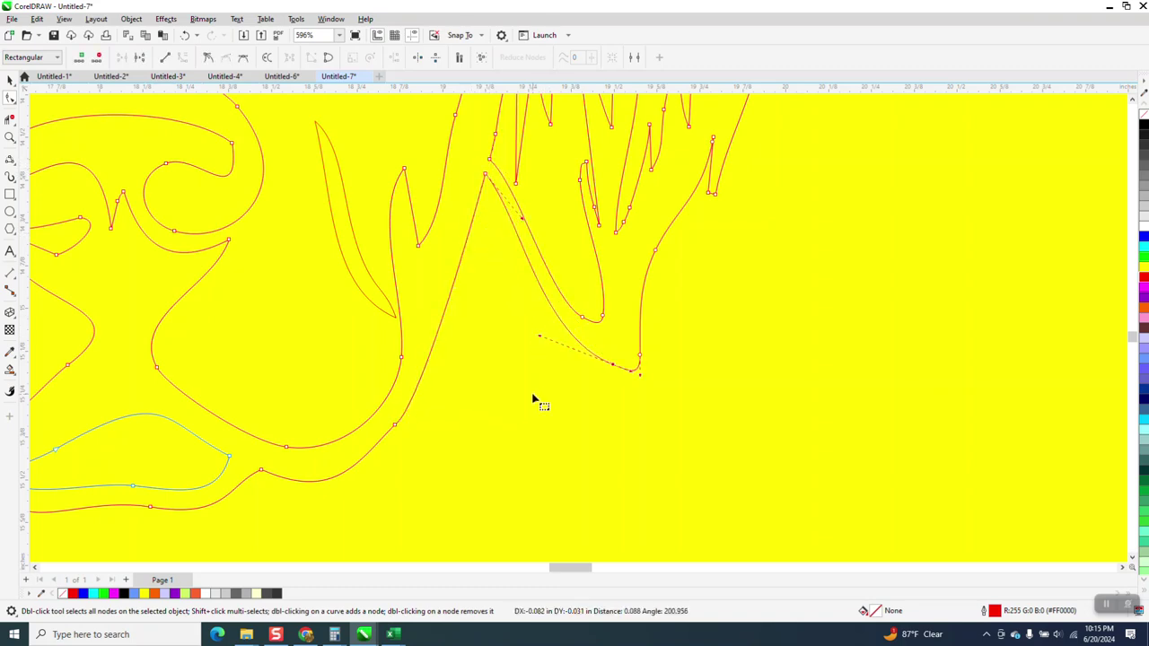
scroll(517, 369, down, 5)
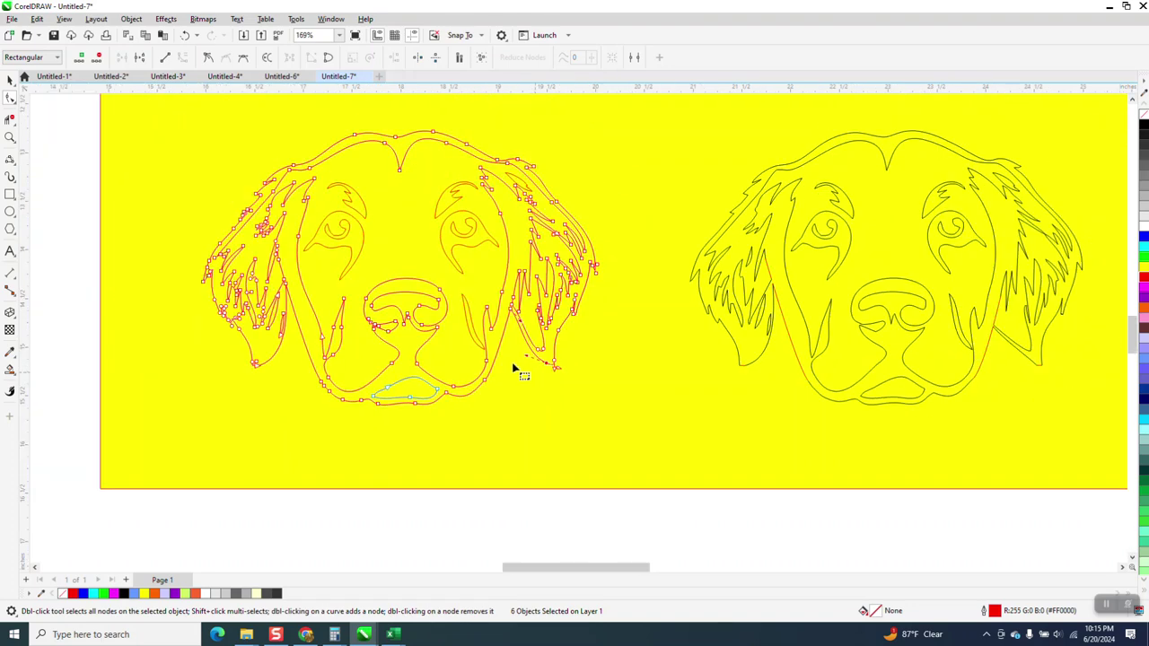
Smart Fill the left dog's outline band, eye regions and face areas solid black
click(10, 79)
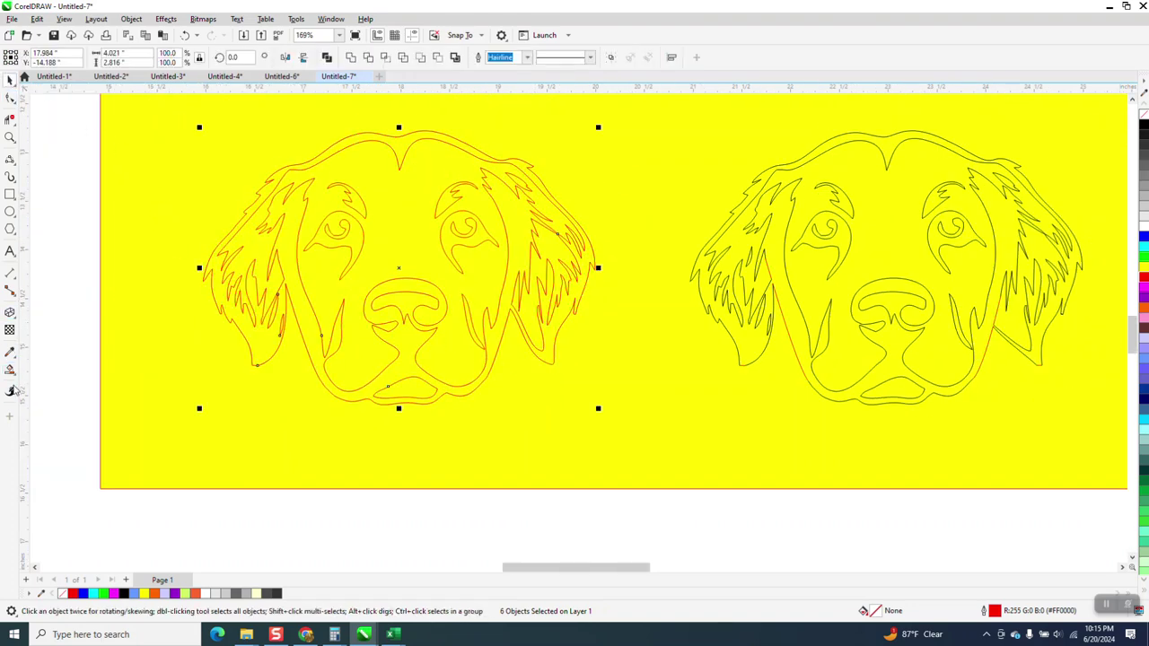
click(10, 369)
scroll(340, 346, down, 2)
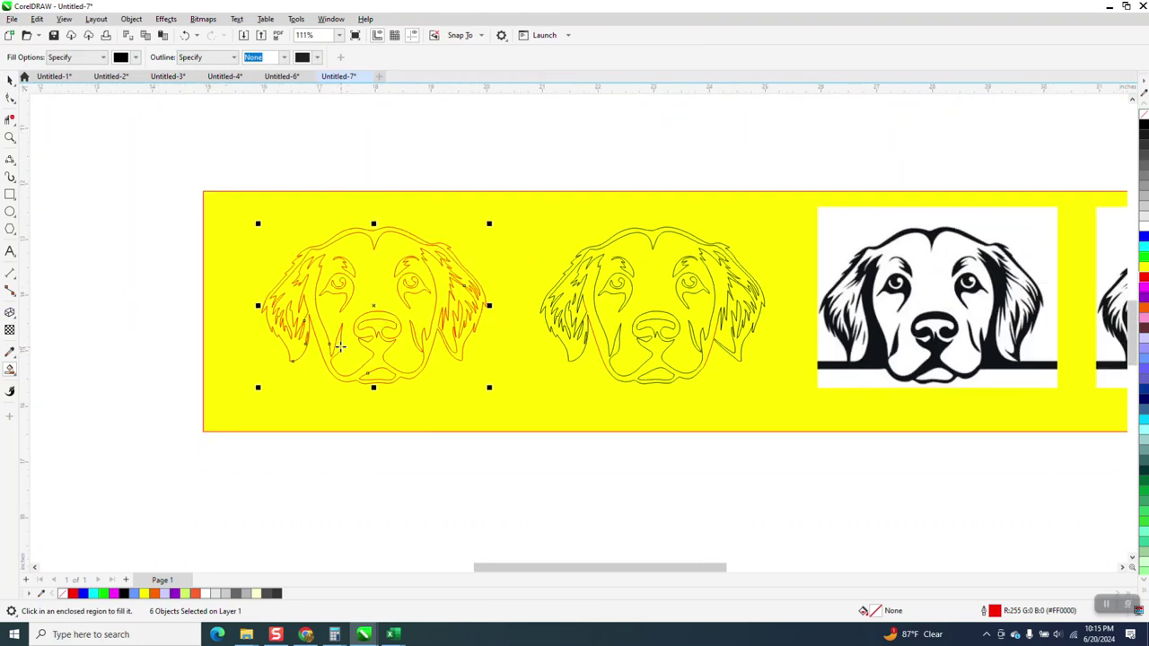
click(323, 336)
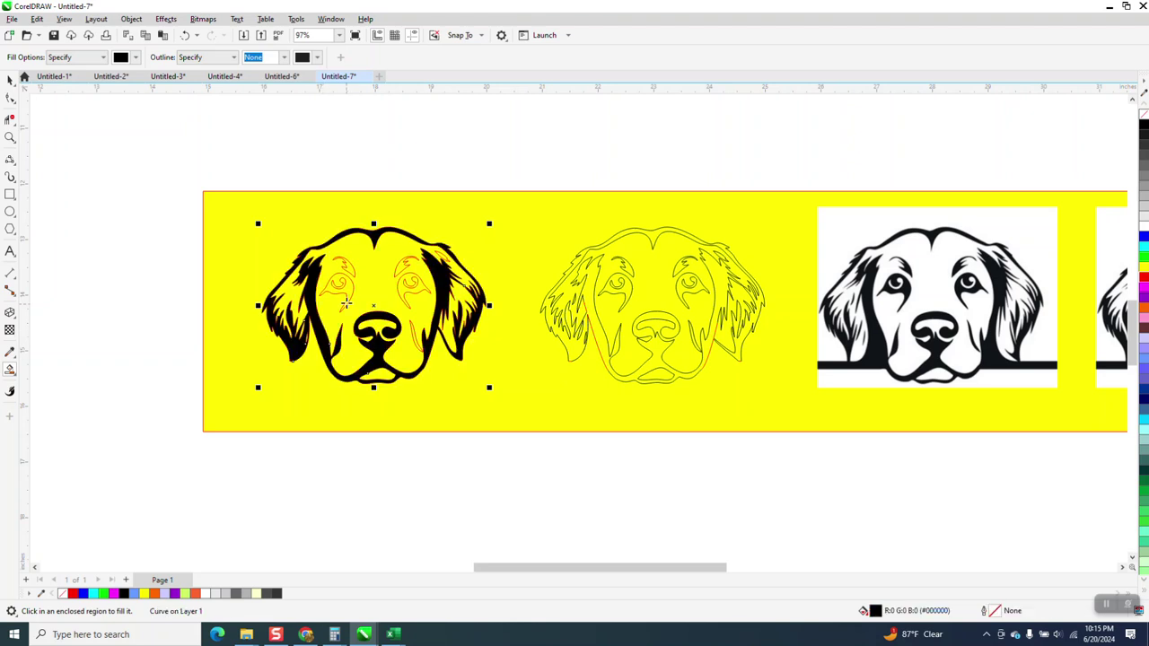
click(346, 289)
click(351, 268)
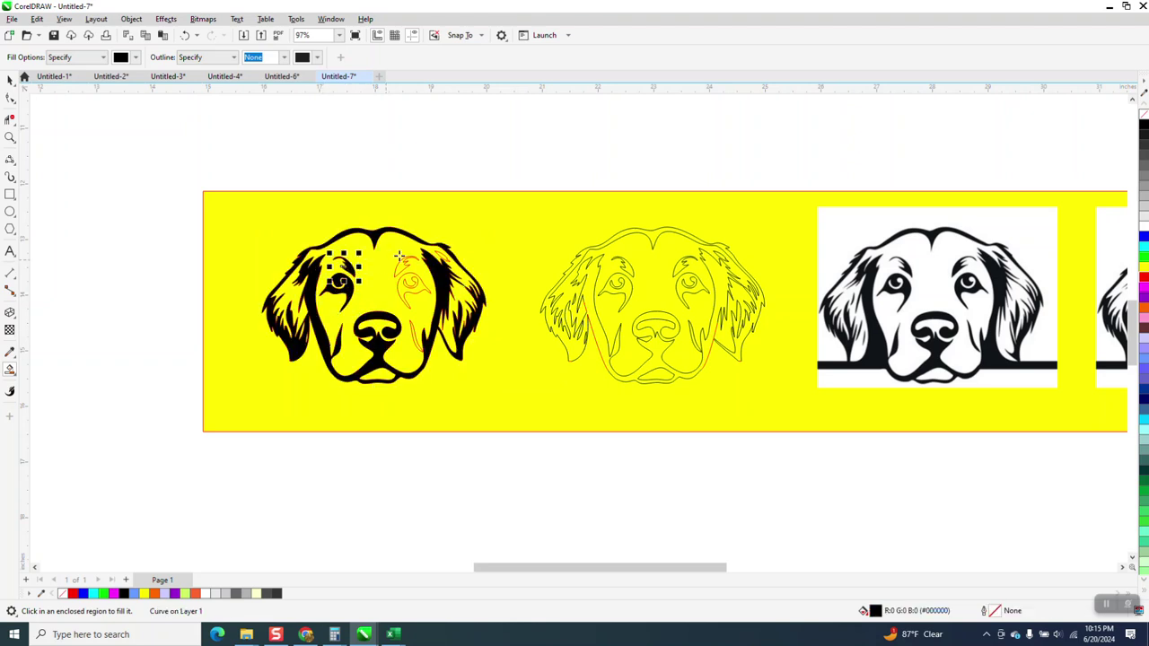
click(404, 263)
click(419, 288)
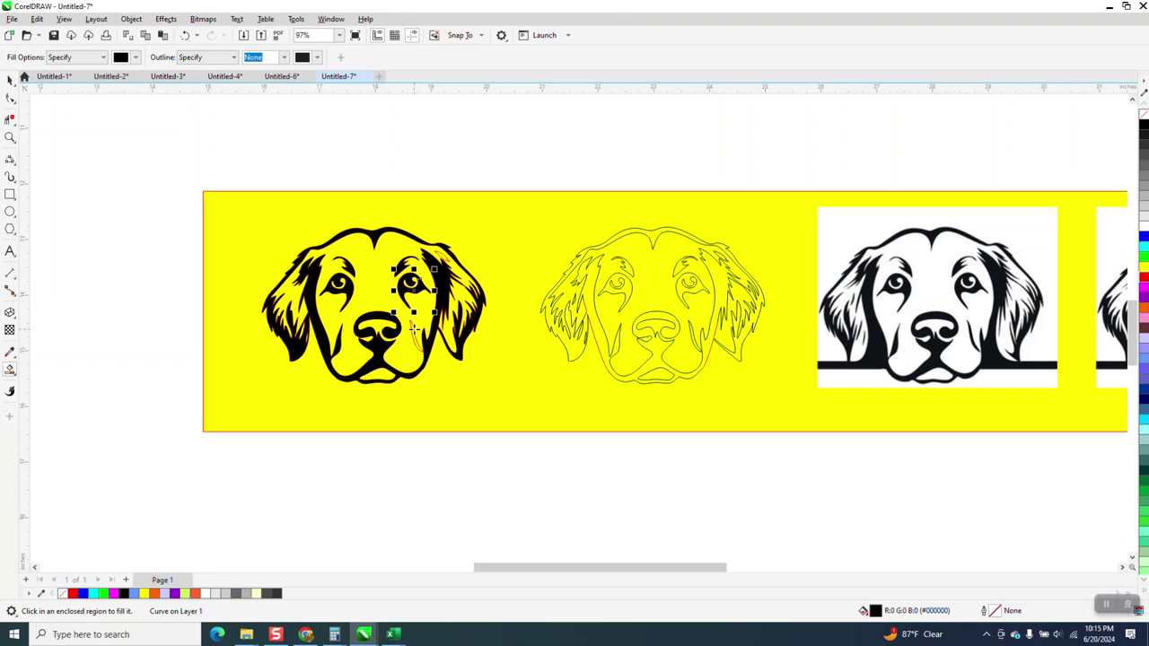
click(412, 331)
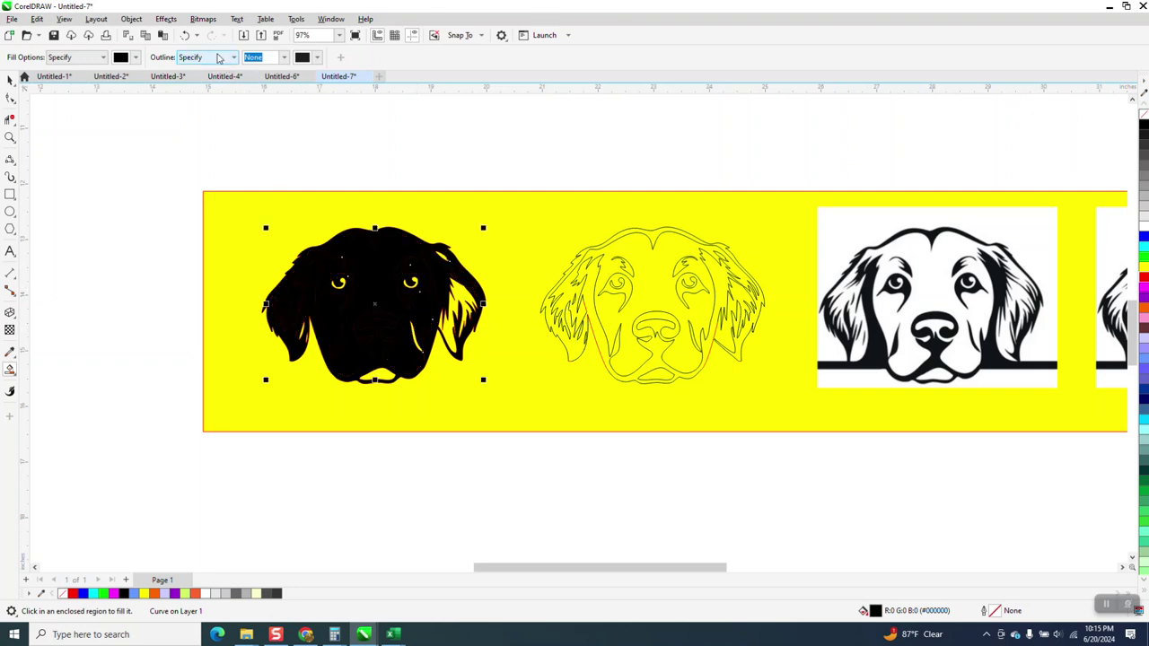
Undo the unwanted whole-head black fill, zoom in on the left dog, and fill the cheek black
click(185, 35)
click(10, 137)
drag(302, 241, 560, 384)
click(10, 369)
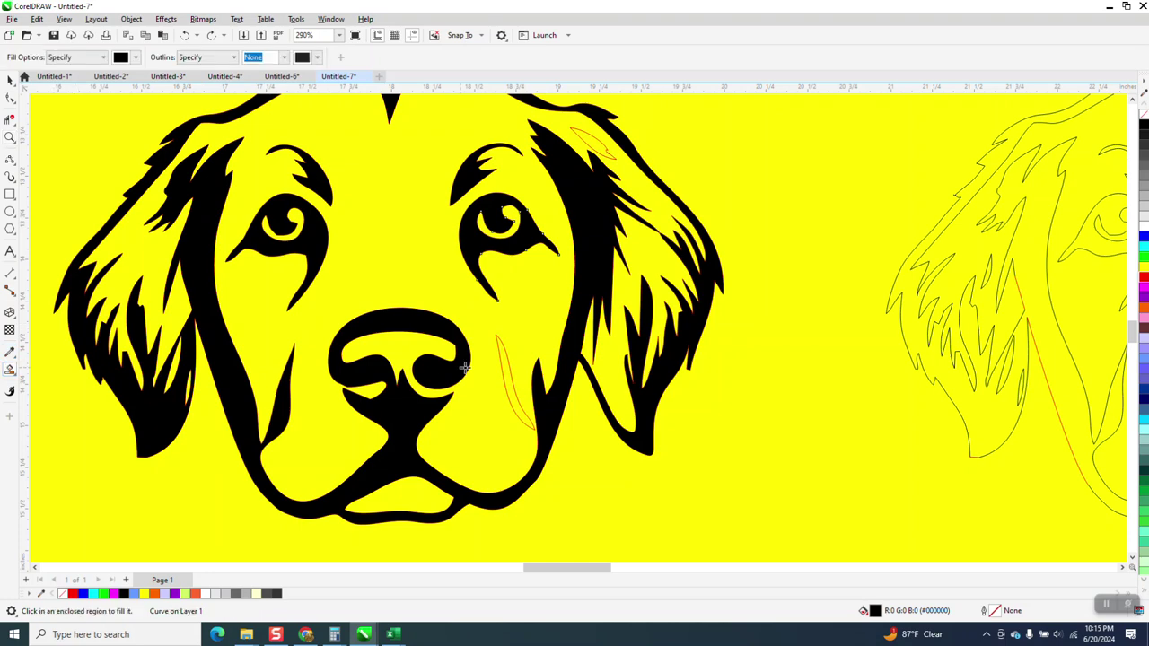
click(504, 370)
scroll(527, 266, down, 2)
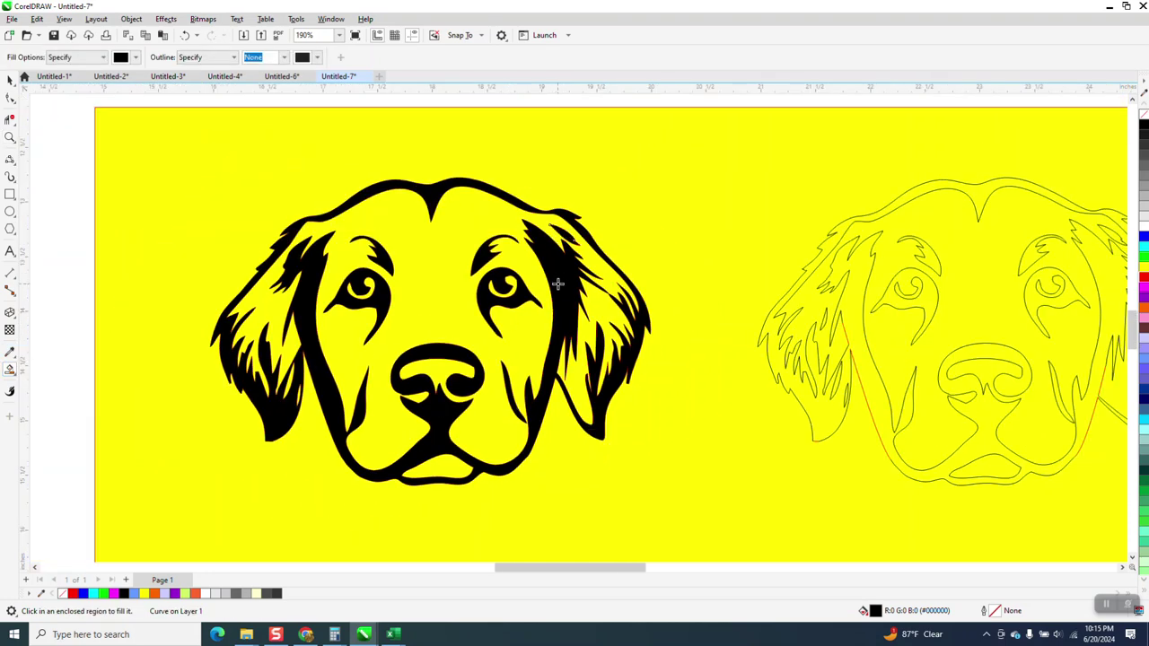
scroll(561, 286, down, 1)
Marquee-select all black dog pieces, set their outline to No Color, then select the yellow rectangle
click(10, 79)
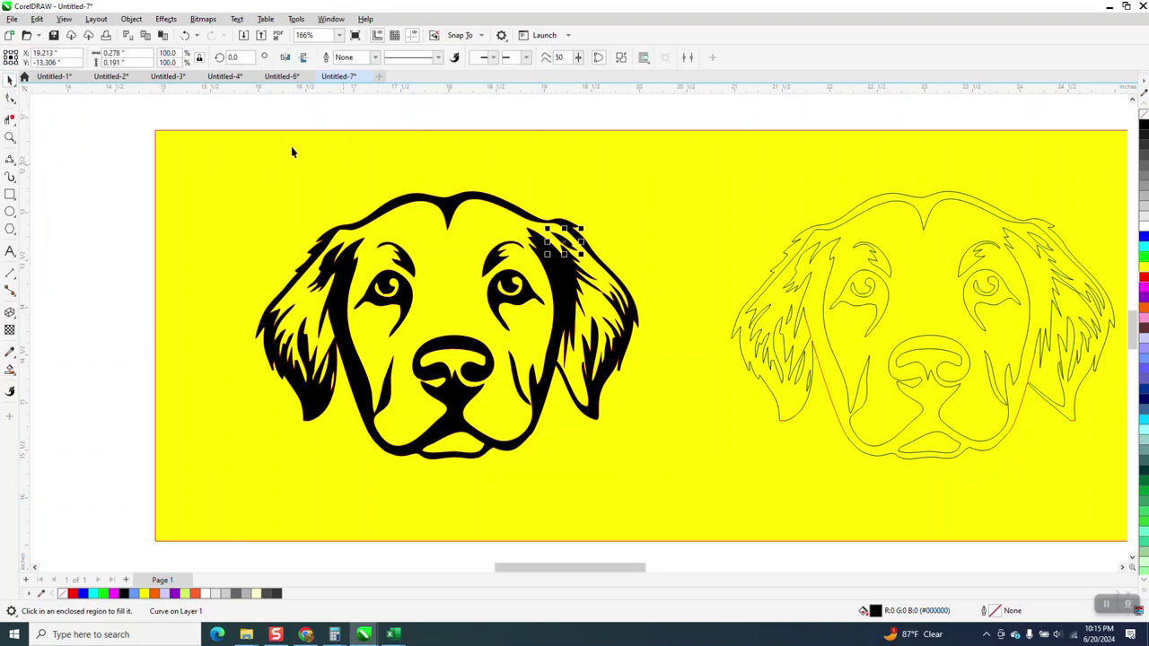
drag(211, 123, 707, 517)
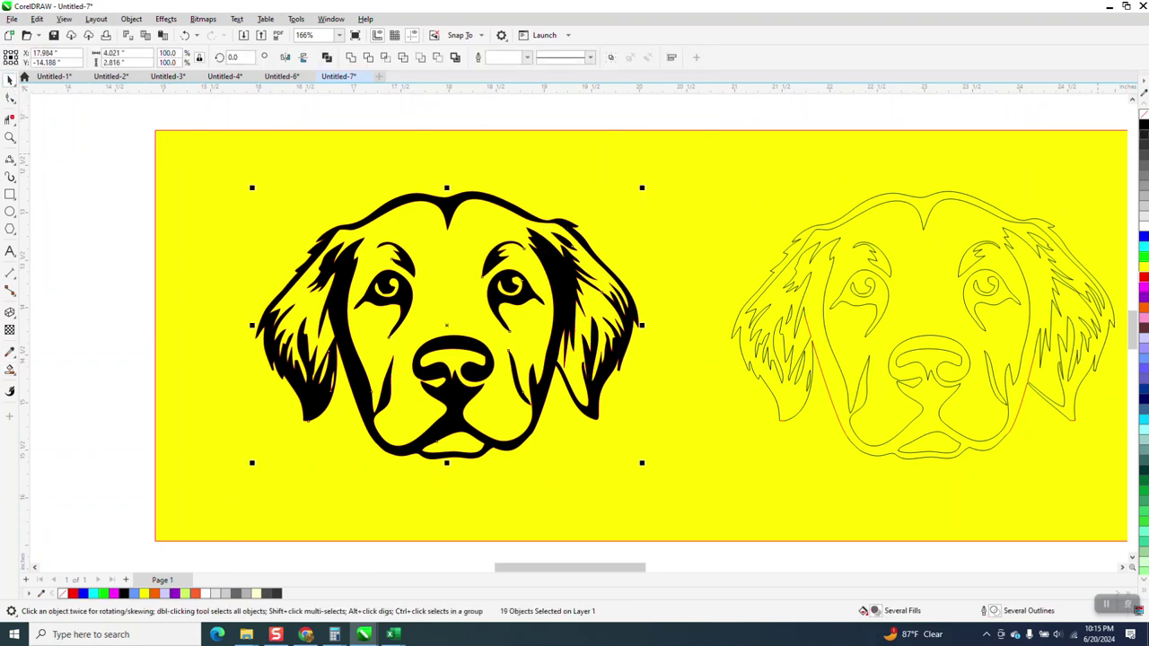
right_click(1145, 117)
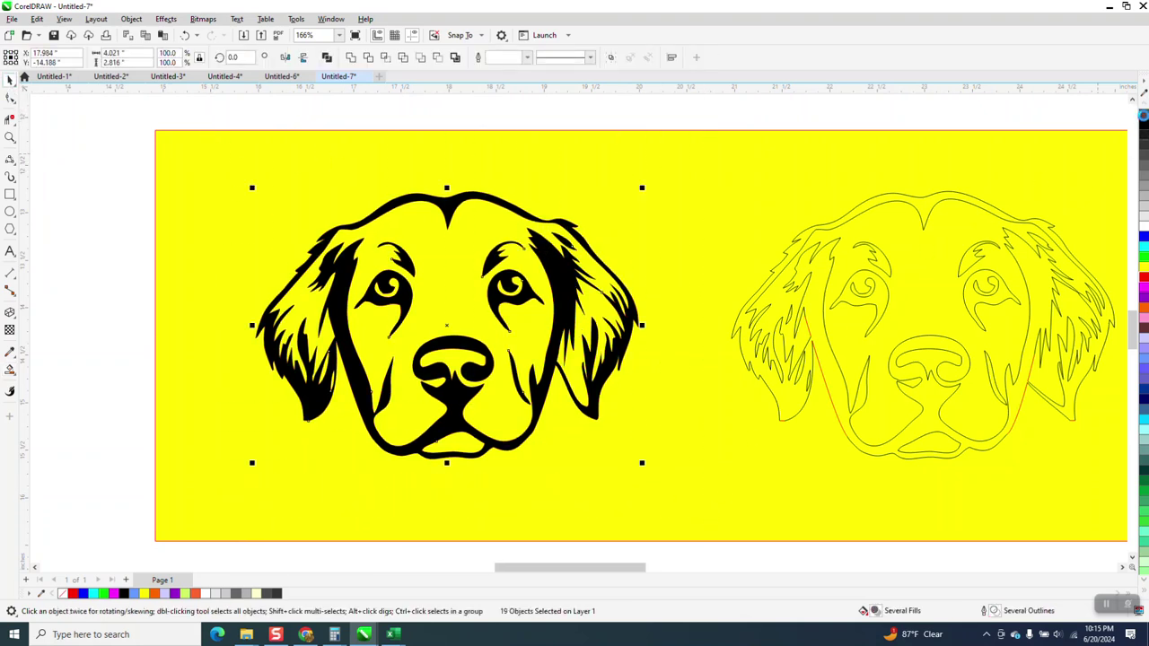
click(621, 183)
scroll(605, 180, down, 4)
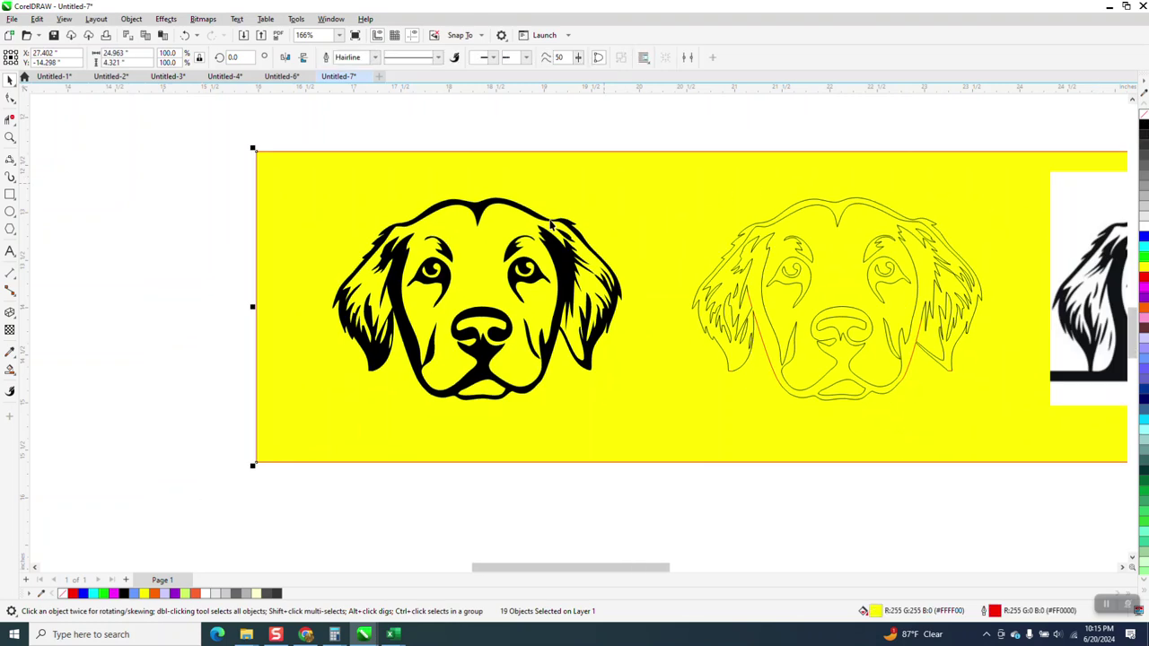